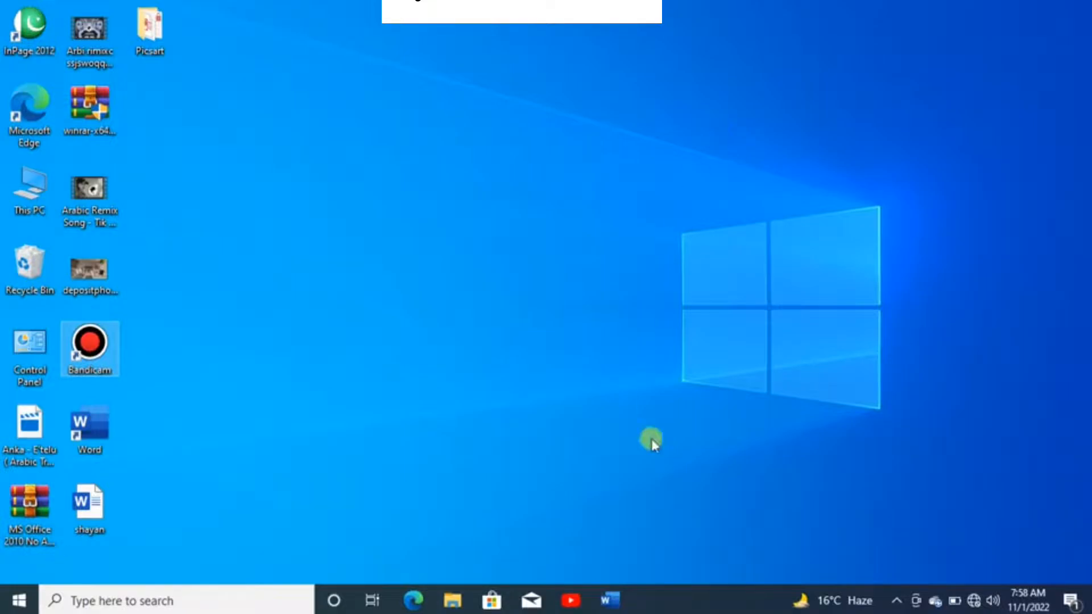
Step: Switch to the blank Labels1 document in Word and set its page margins to Normal
left_click(603, 602)
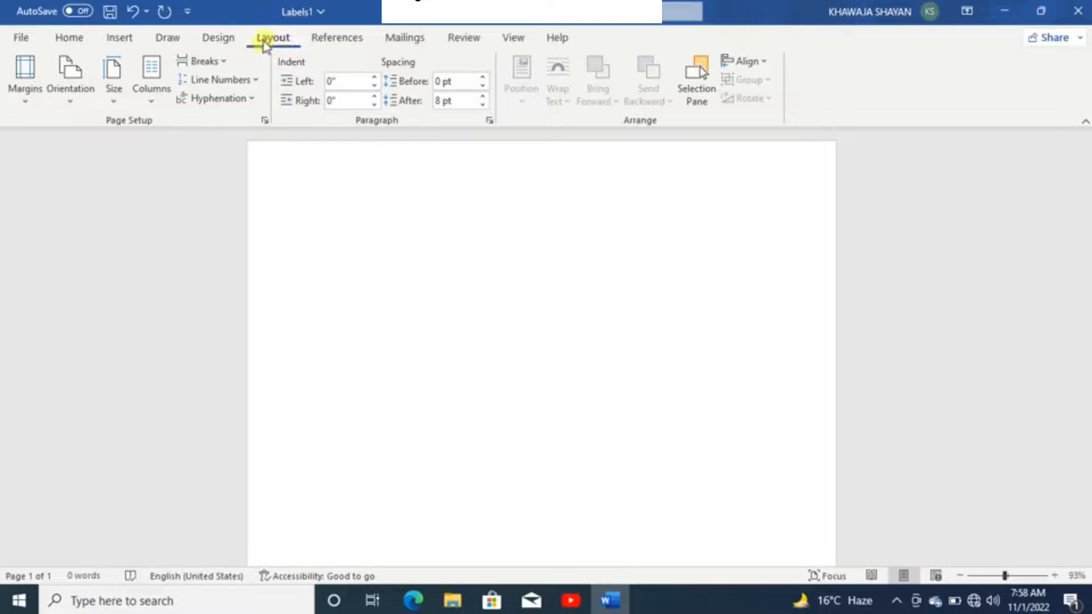
left_click(169, 38)
left_click(206, 40)
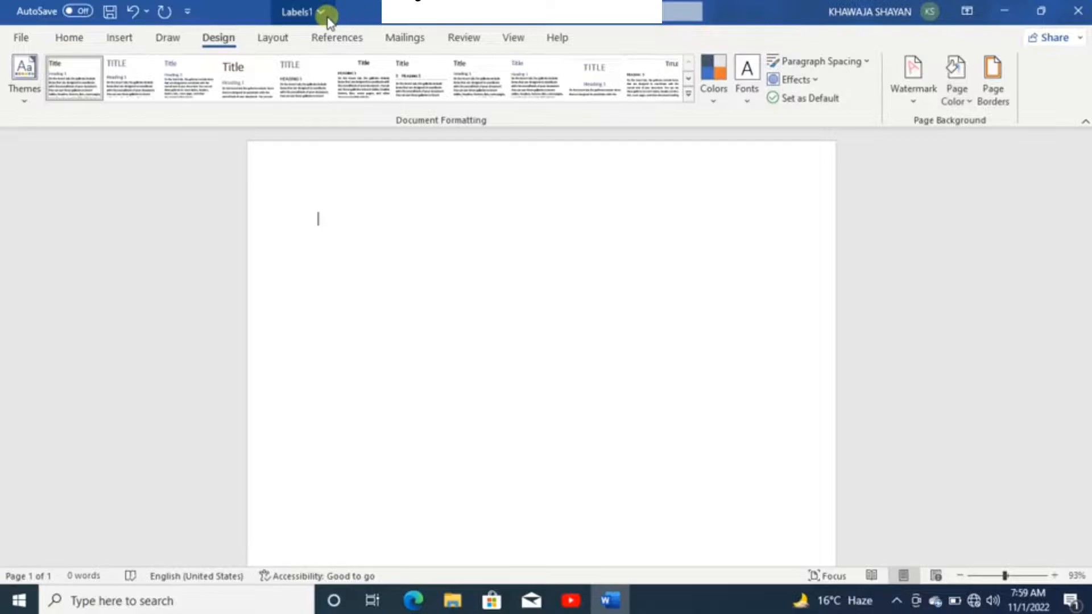
left_click(269, 39)
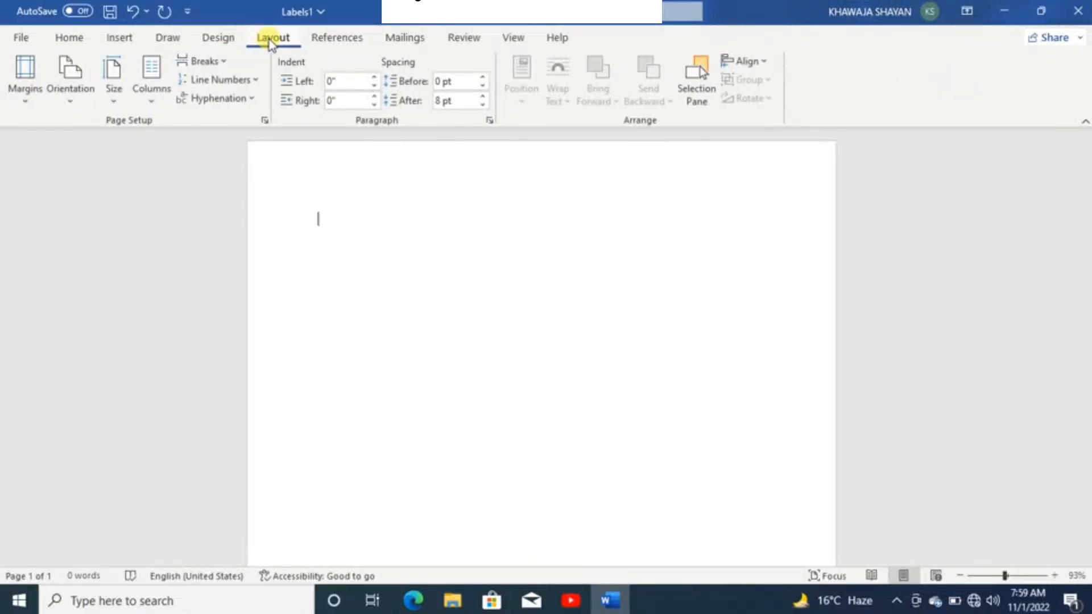
left_click(25, 99)
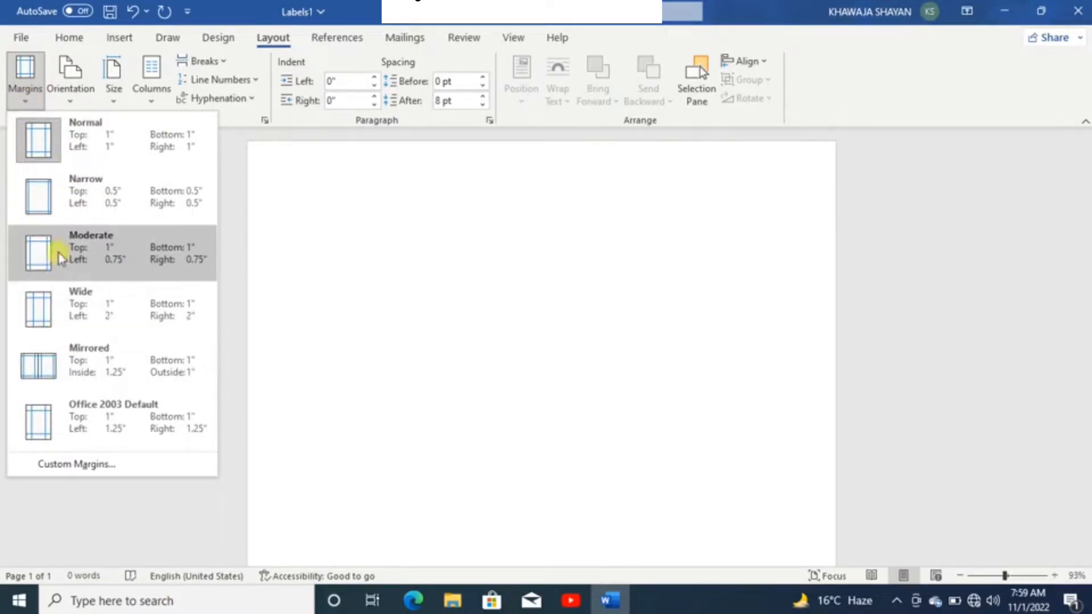
left_click(104, 141)
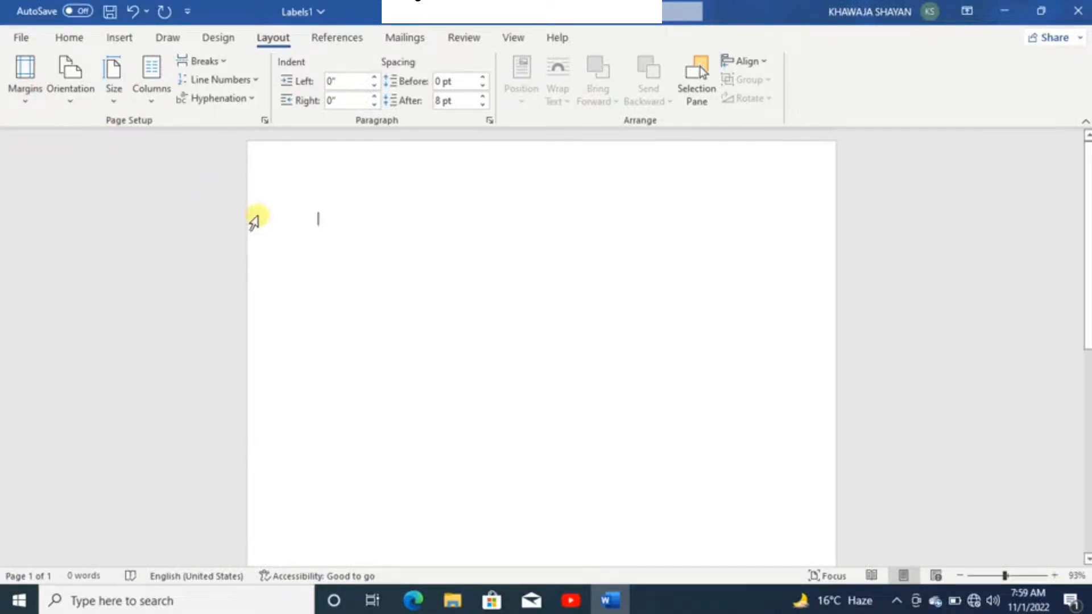
Step: Try the Landscape page orientation and return the page to Portrait
left_click(70, 95)
left_click(76, 127)
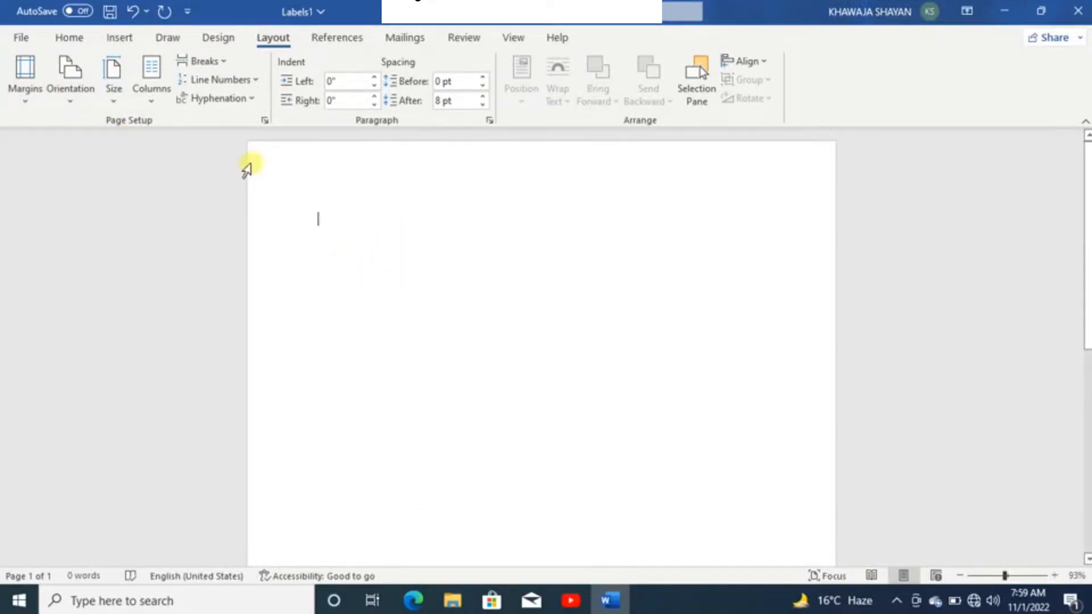
left_click(67, 92)
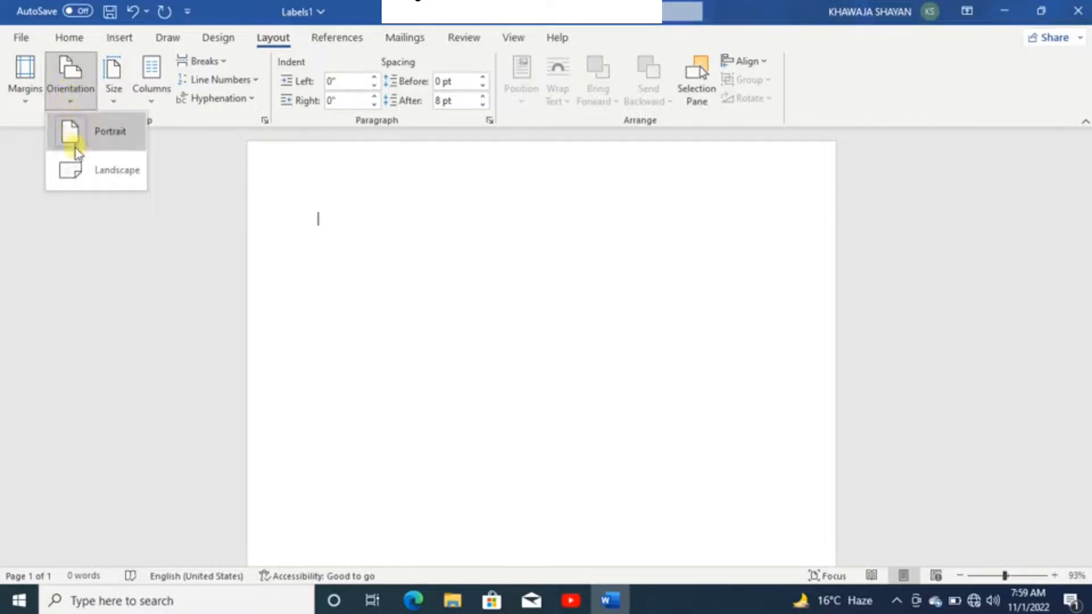
left_click(80, 165)
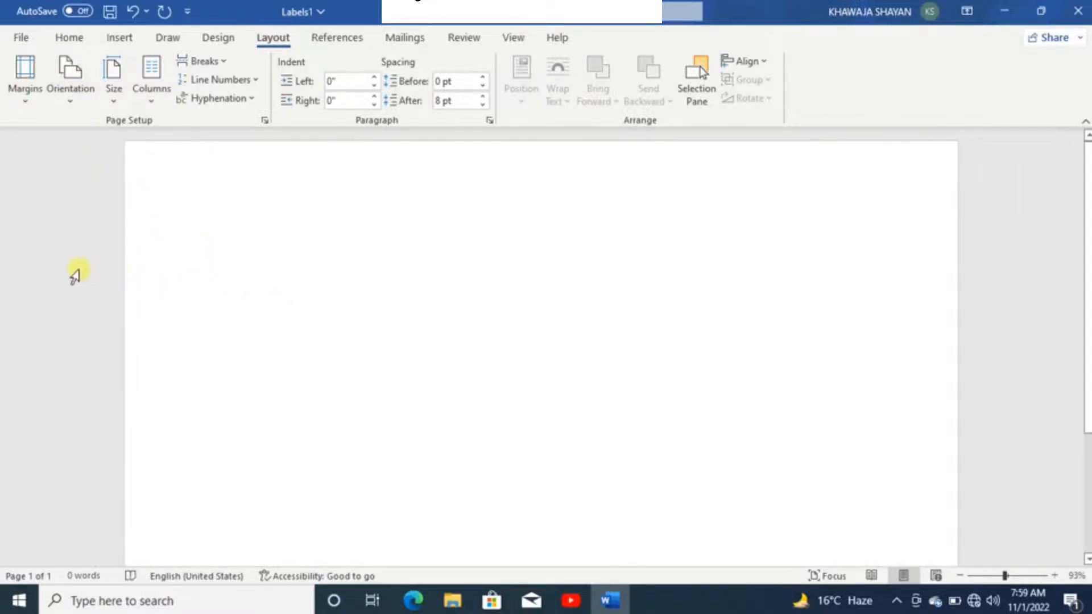
left_click(77, 103)
left_click(84, 131)
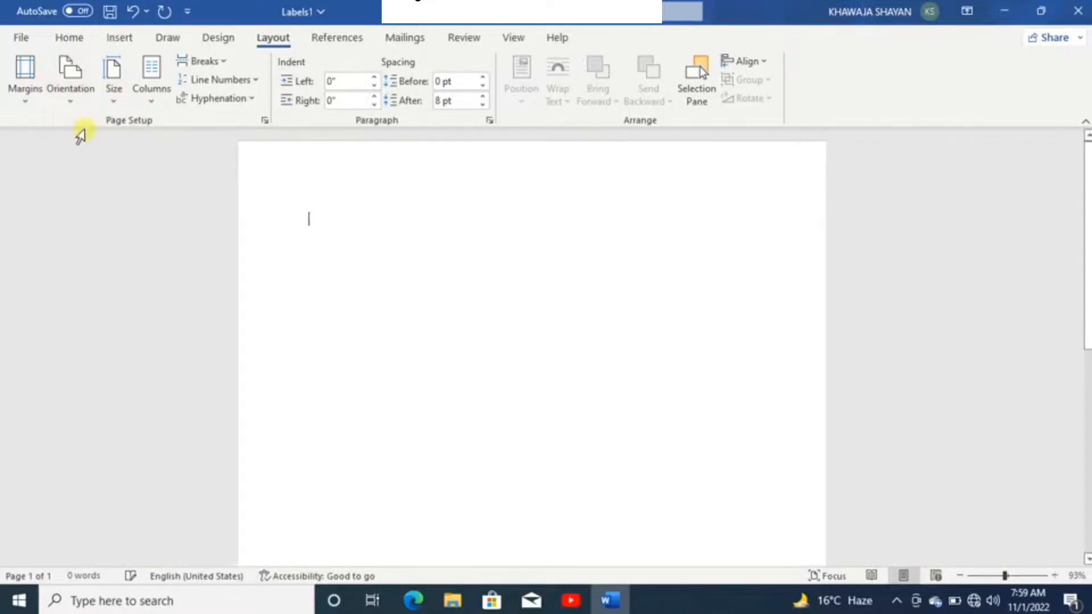
Step: Set the paper size to A4 and generate sample paragraphs on the page with =rand()
left_click(115, 96)
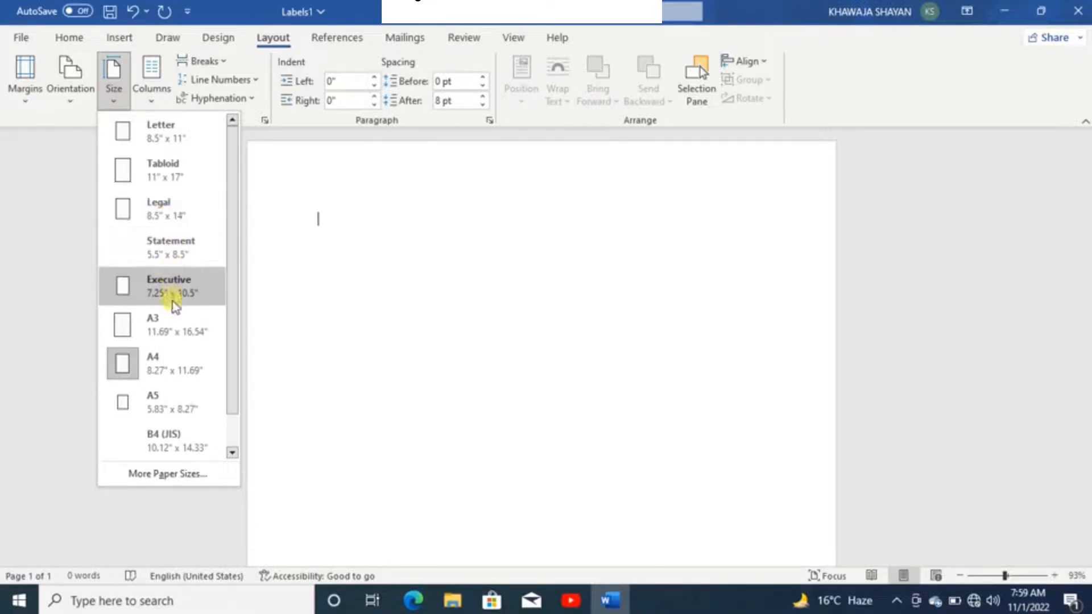
left_click(155, 360)
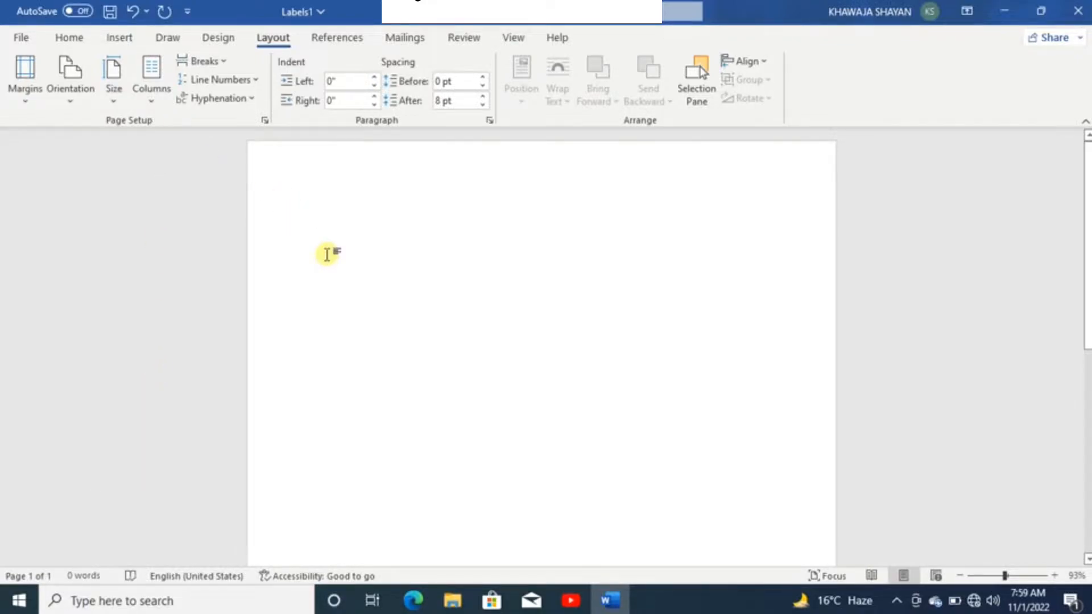
type("=rand()")
key("Return")
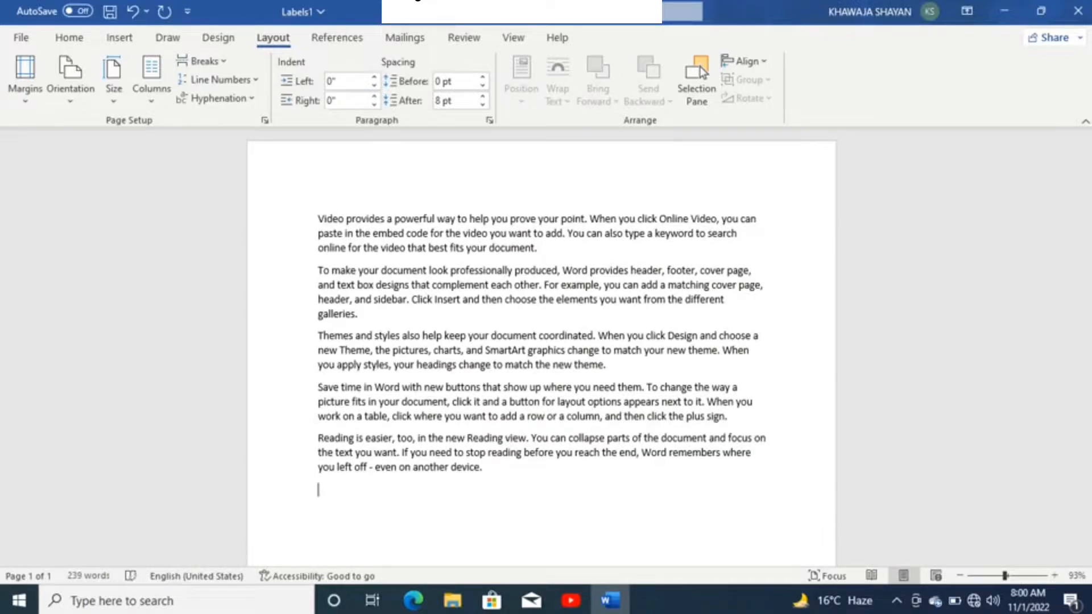
Step: Copy all the sample text and paste it three times at the end of the document
key("ctrl+a")
key("ctrl+c")
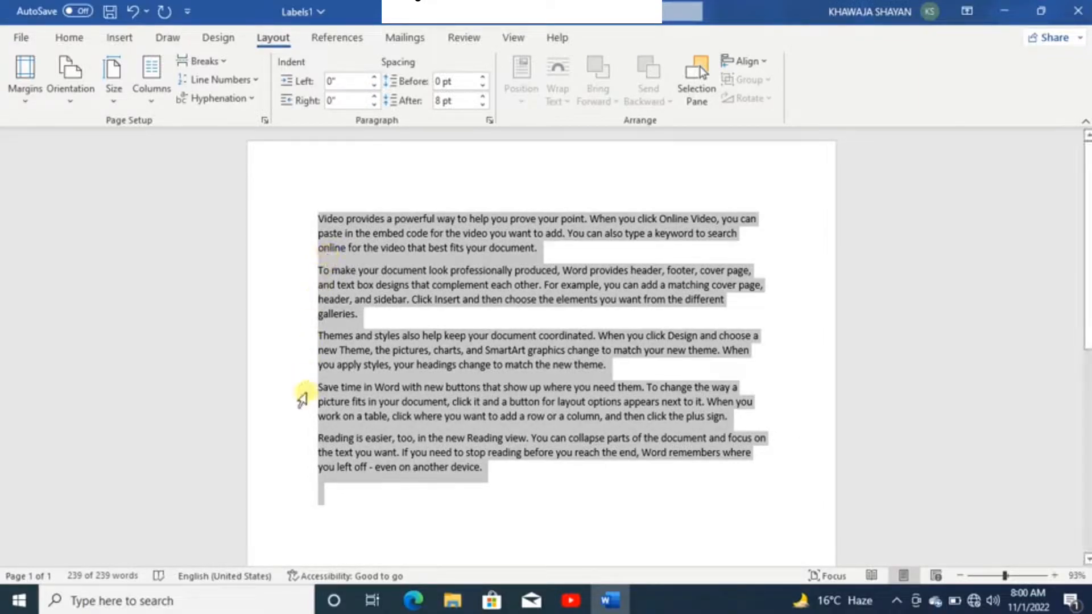
left_click(327, 495)
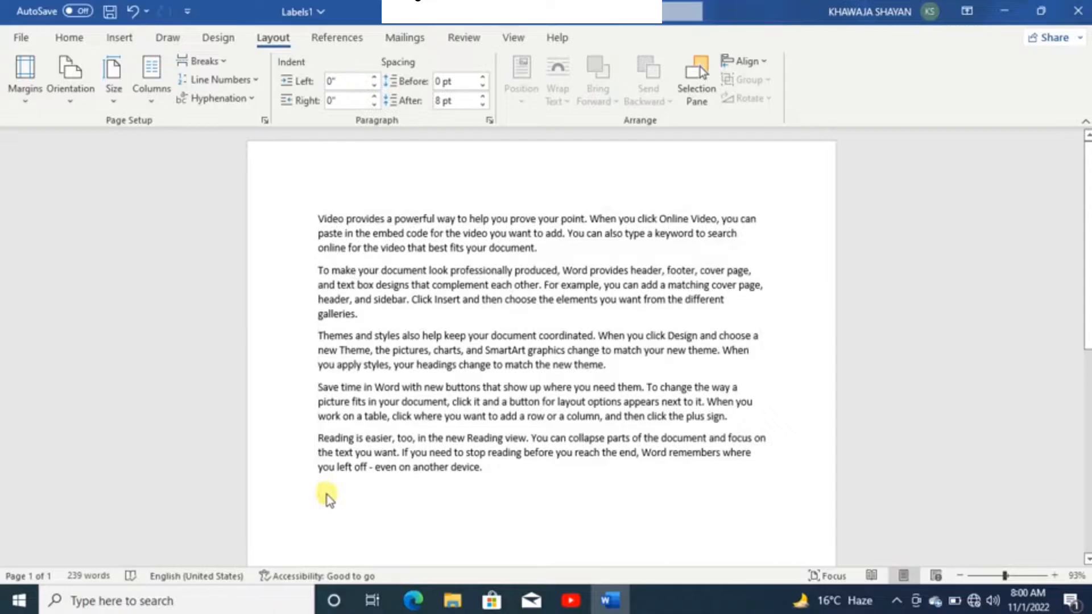
key("ctrl+v")
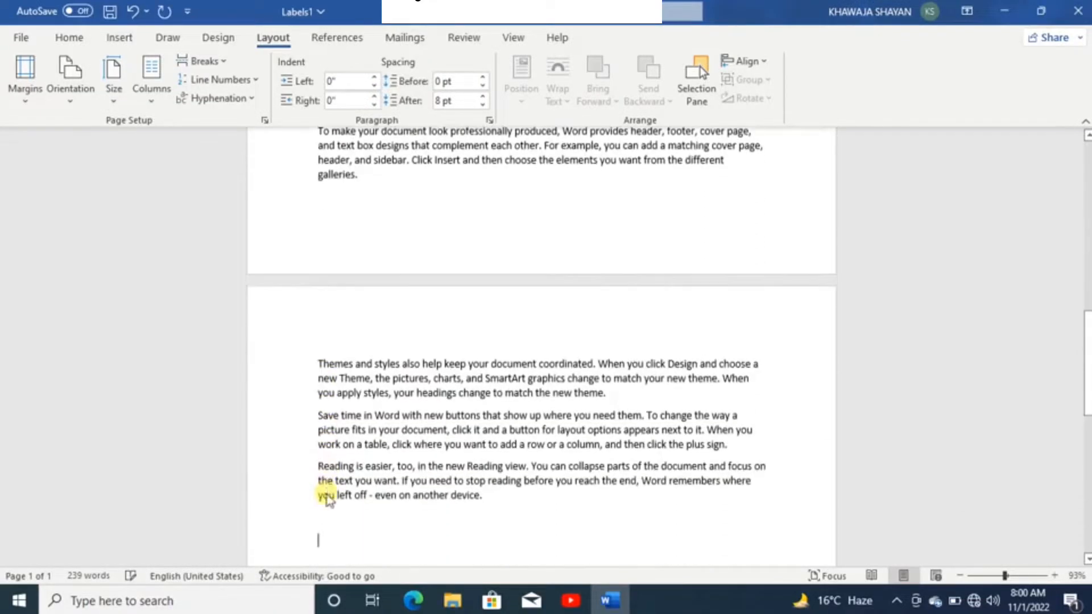
key("ctrl+v")
key("ctrl+v")
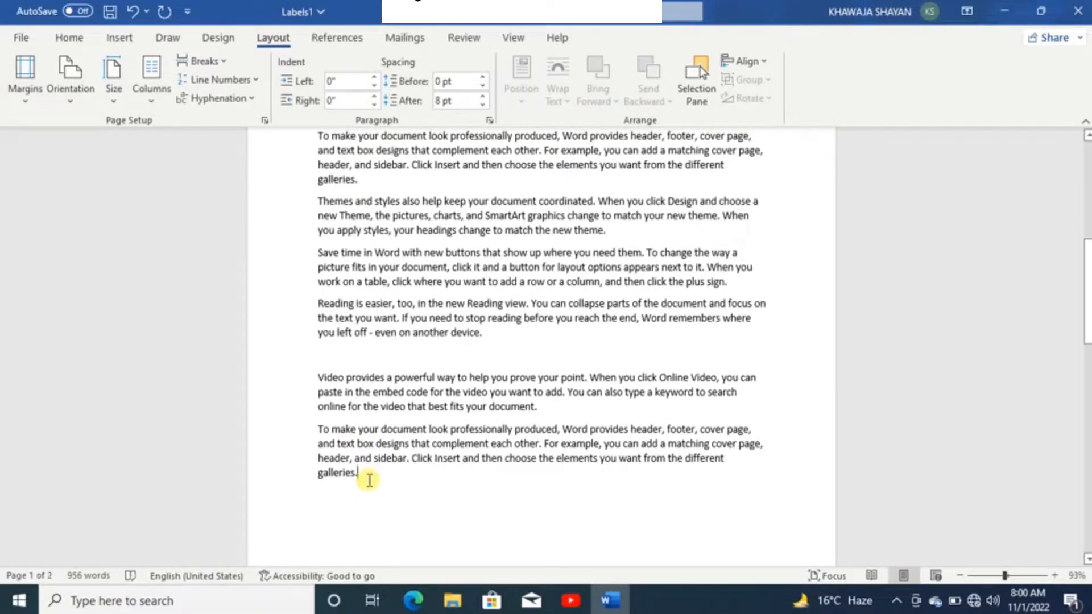
Step: Try the Two, Three and Left column layouts on the entire text, ending with the Two layout
key("ctrl+a")
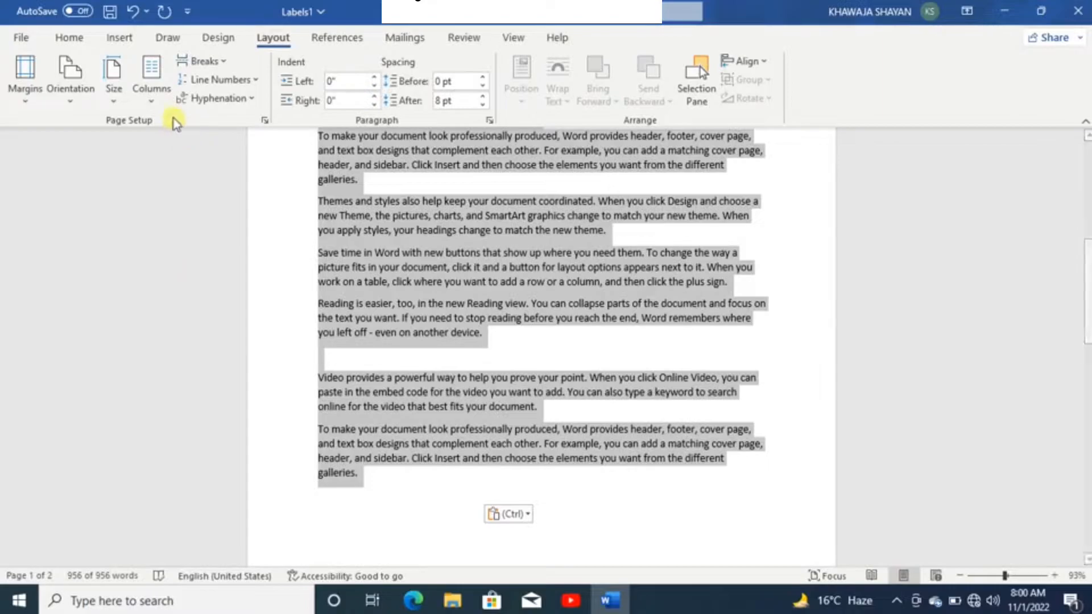
left_click(151, 97)
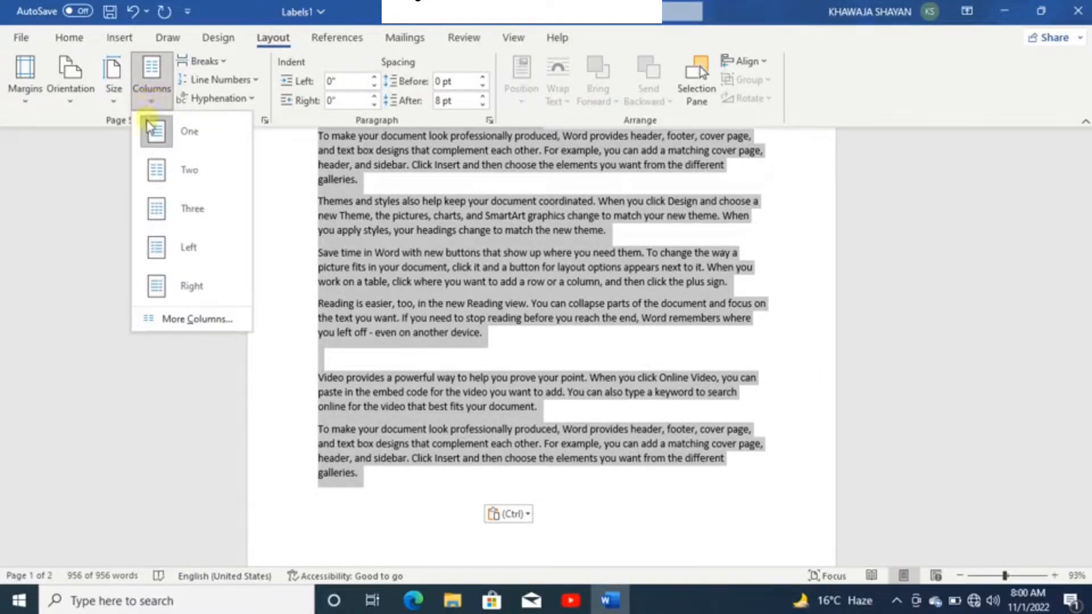
left_click(153, 161)
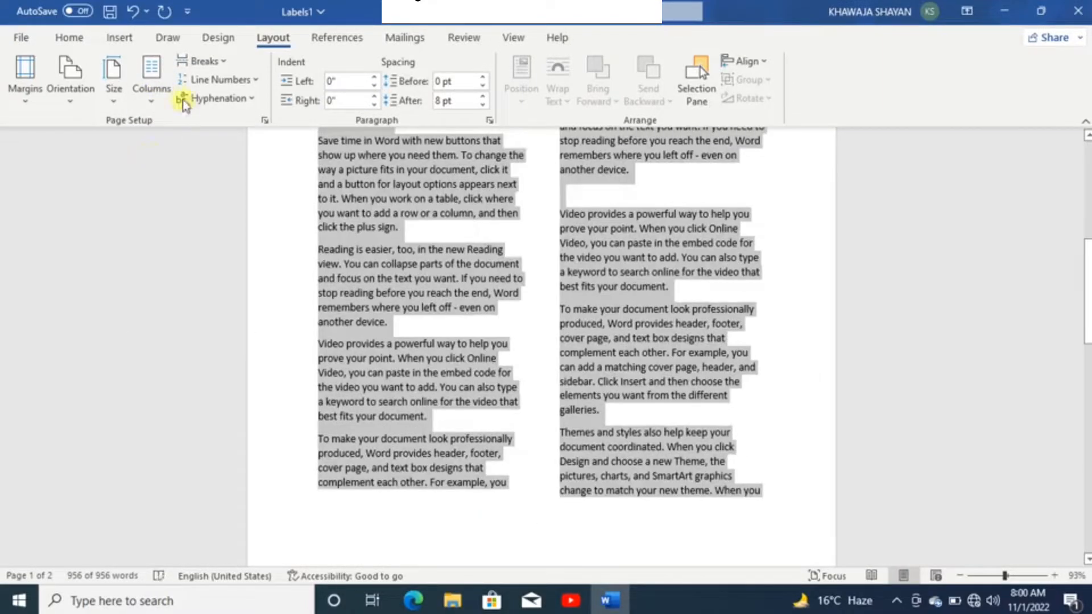
left_click(142, 98)
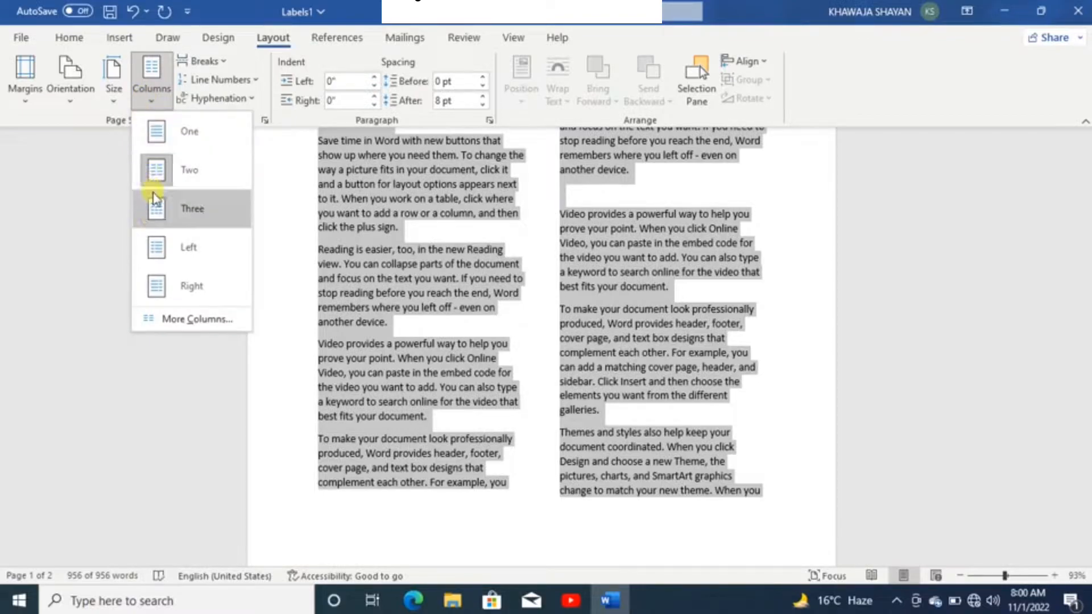
left_click(152, 208)
left_click(156, 101)
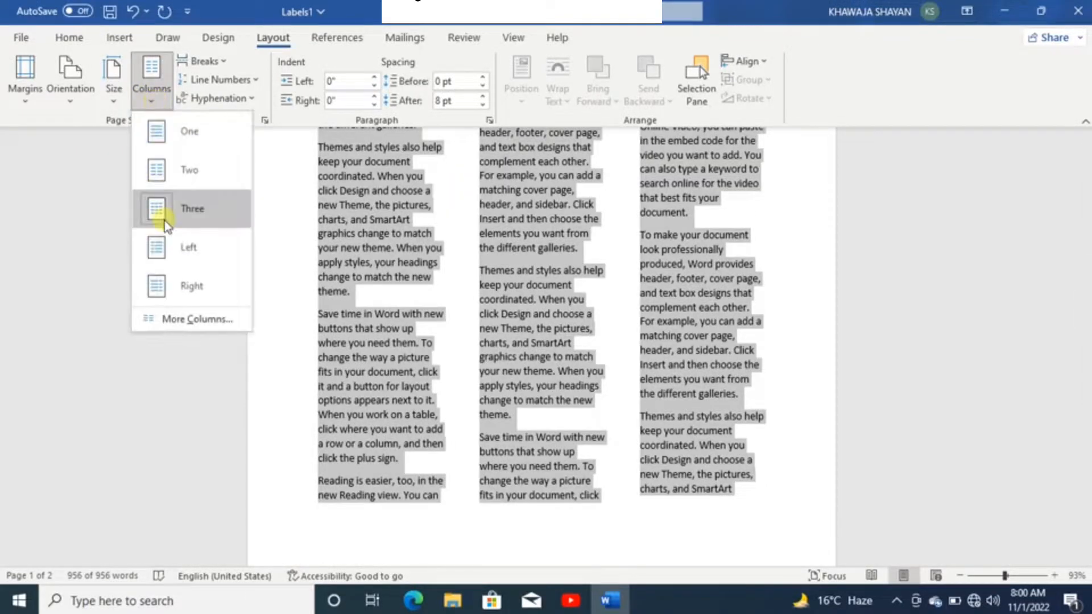
left_click(165, 241)
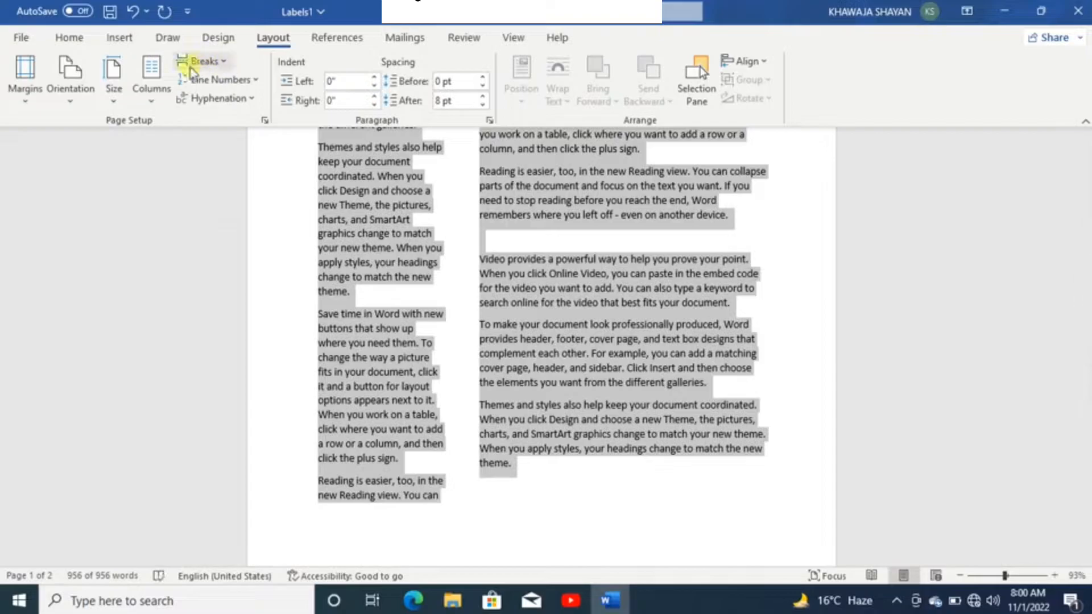
left_click(146, 107)
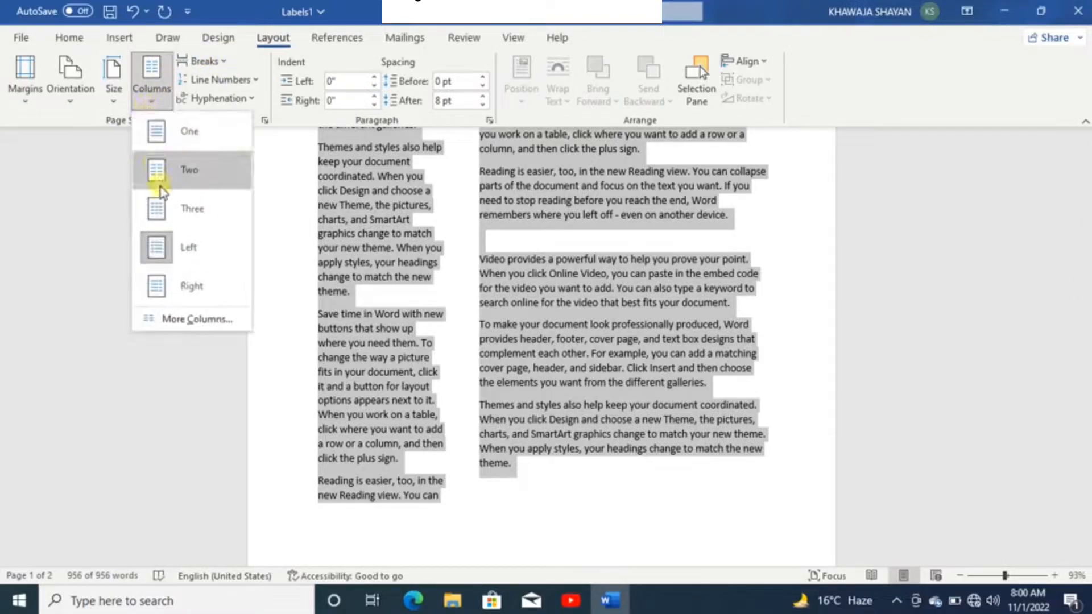
left_click(161, 195)
Step: Format the selected text in three equal-width columns with a line between them
left_click(151, 94)
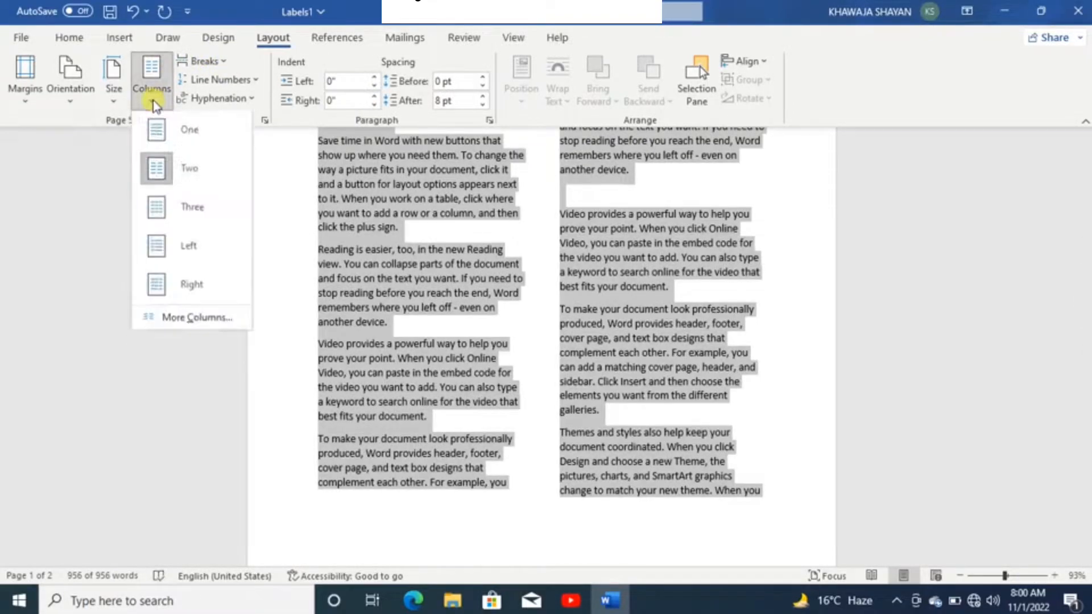
left_click(175, 320)
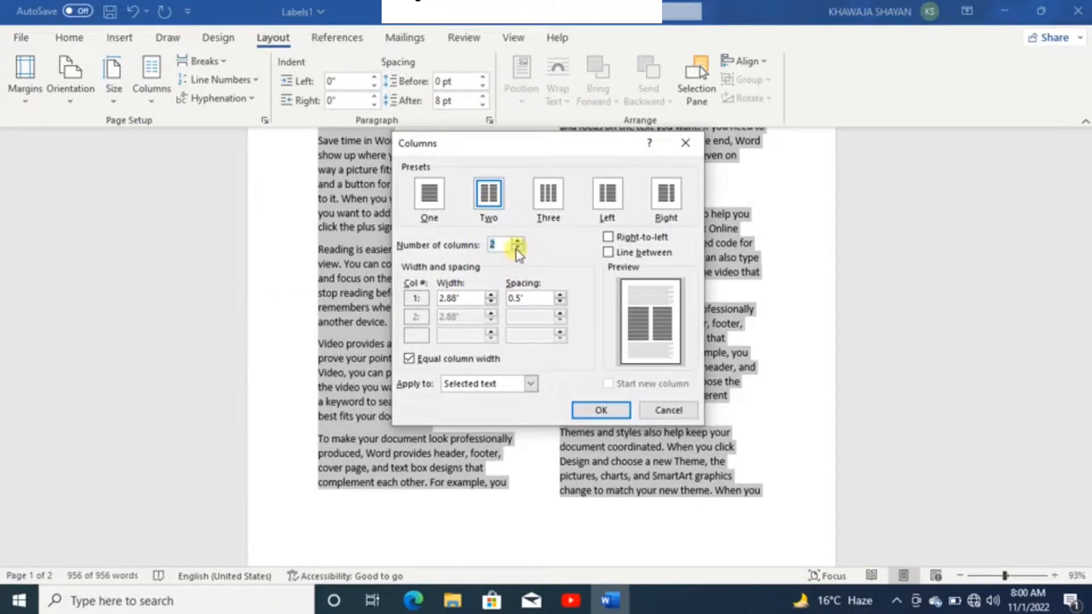
left_click(608, 252)
left_click(562, 195)
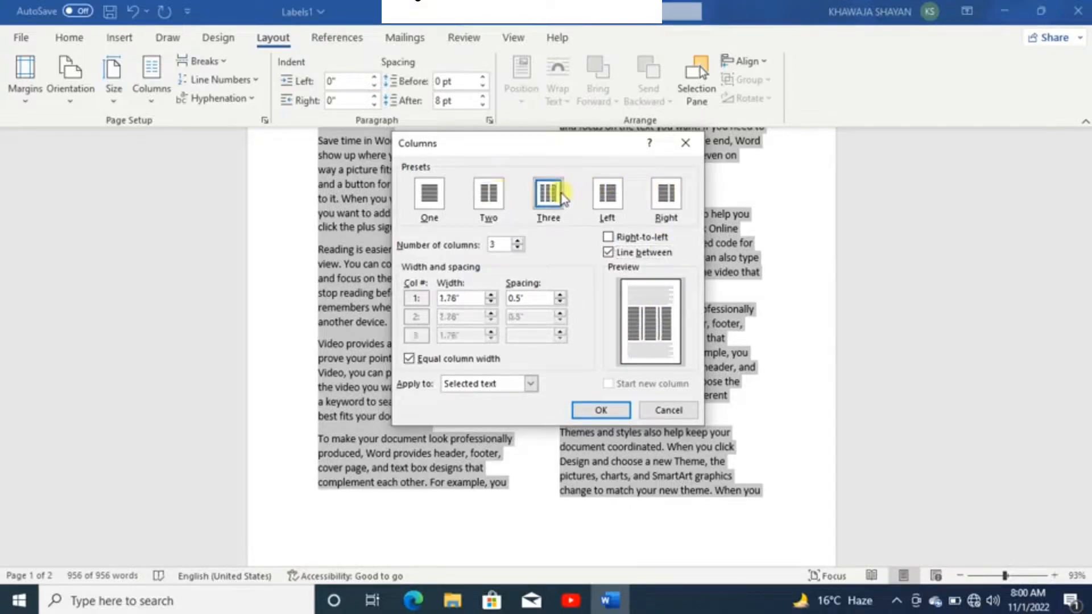
left_click(600, 409)
scroll(599, 385, "up", 1)
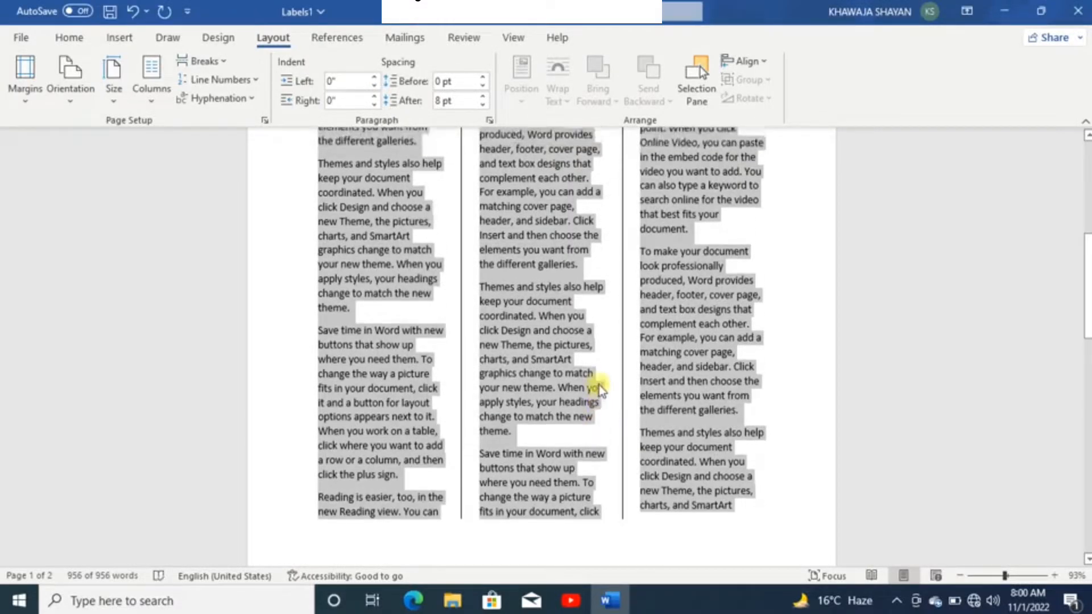
left_click(722, 539)
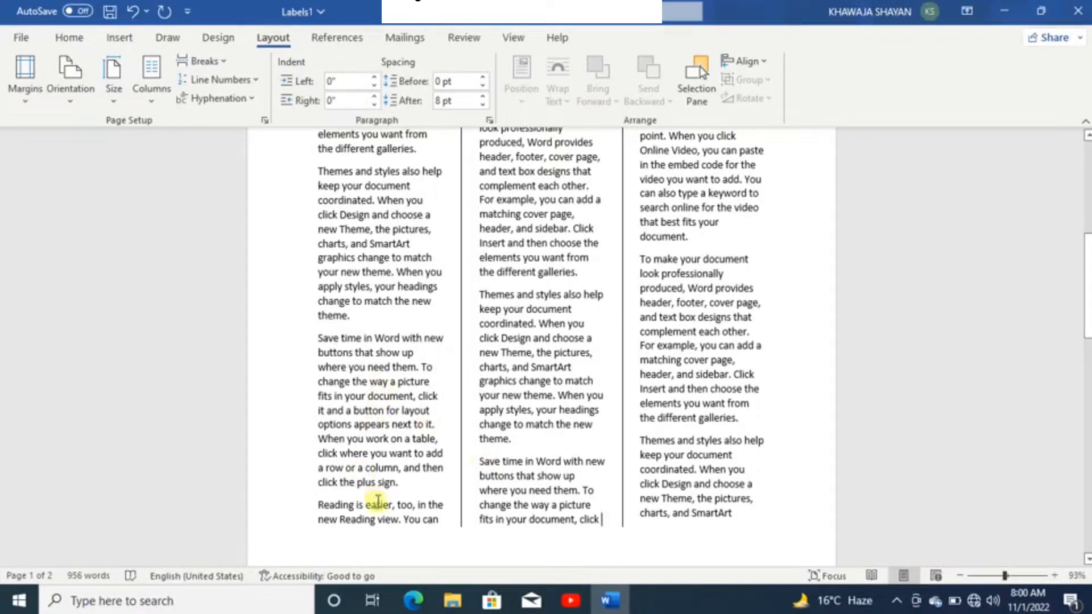
Step: Undo all the column formatting and the last pasted copy of the text
key("ctrl+z")
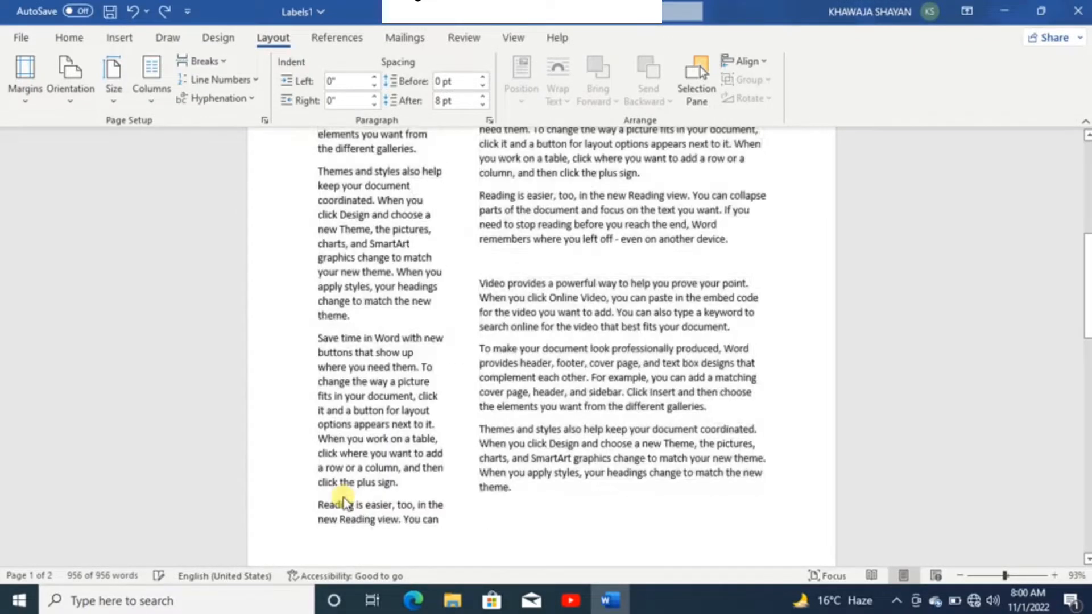
key("ctrl+z")
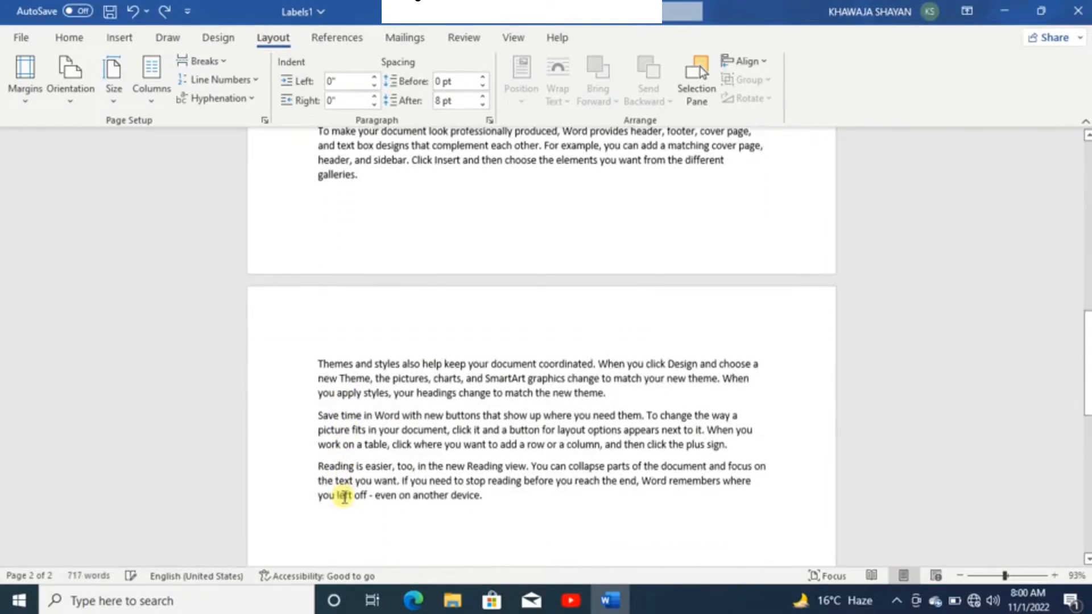
scroll(344, 498, "up", 5)
scroll(344, 497, "up", 3)
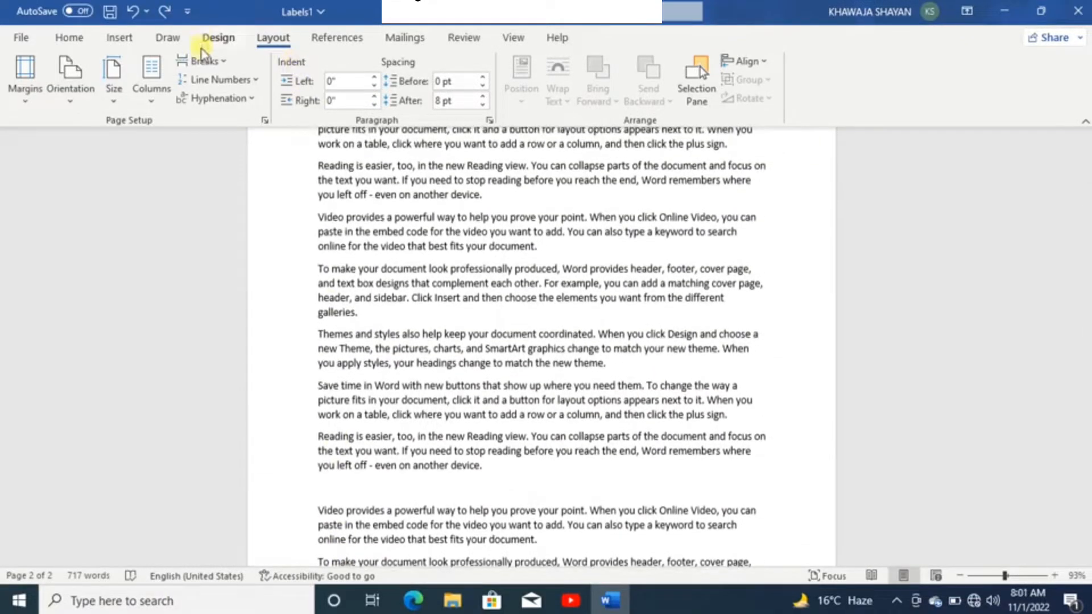
left_click(227, 67)
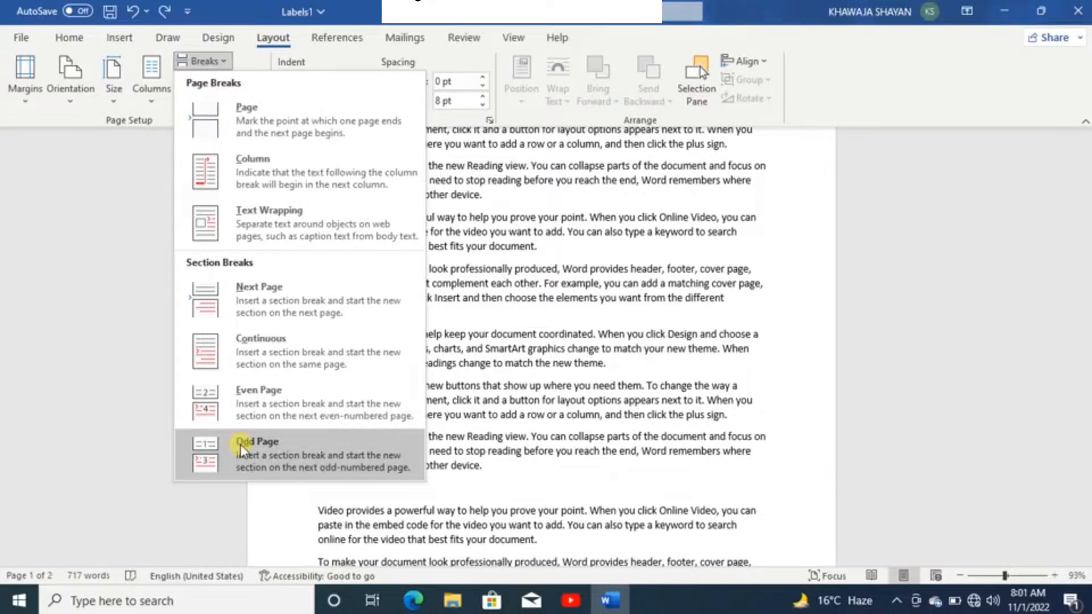
left_click(452, 341)
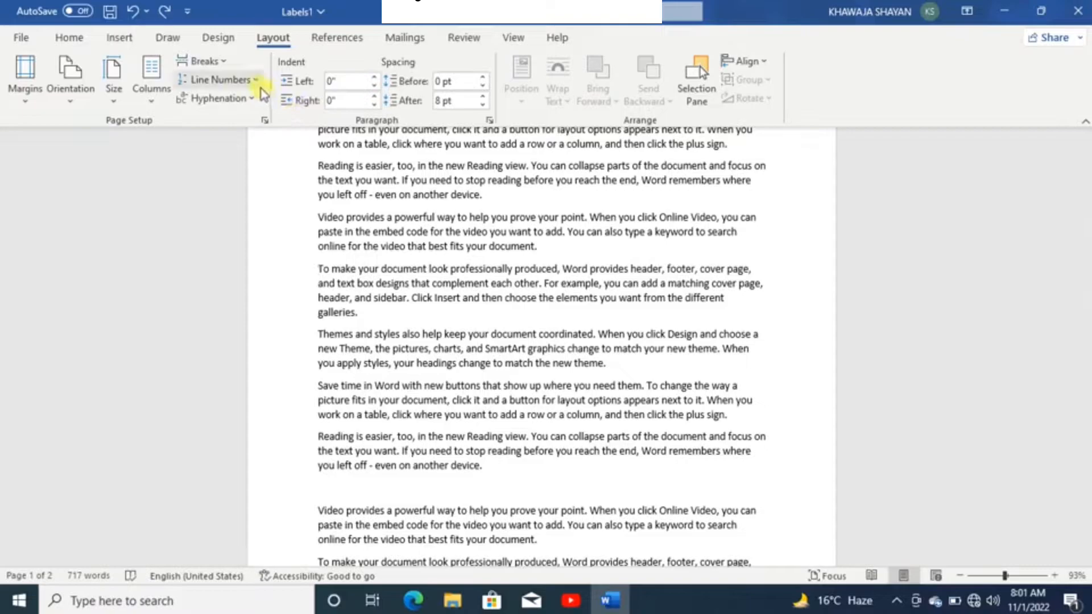
Step: Turn on continuous line numbering for the document
left_click(239, 80)
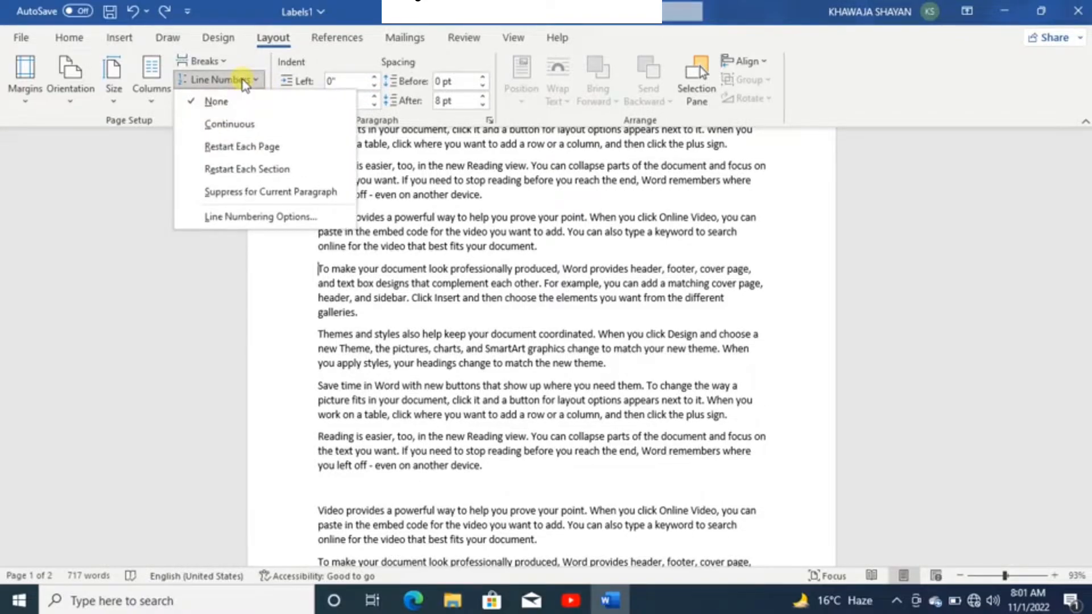
left_click(238, 125)
scroll(337, 278, "up", 2)
scroll(337, 277, "up", 3)
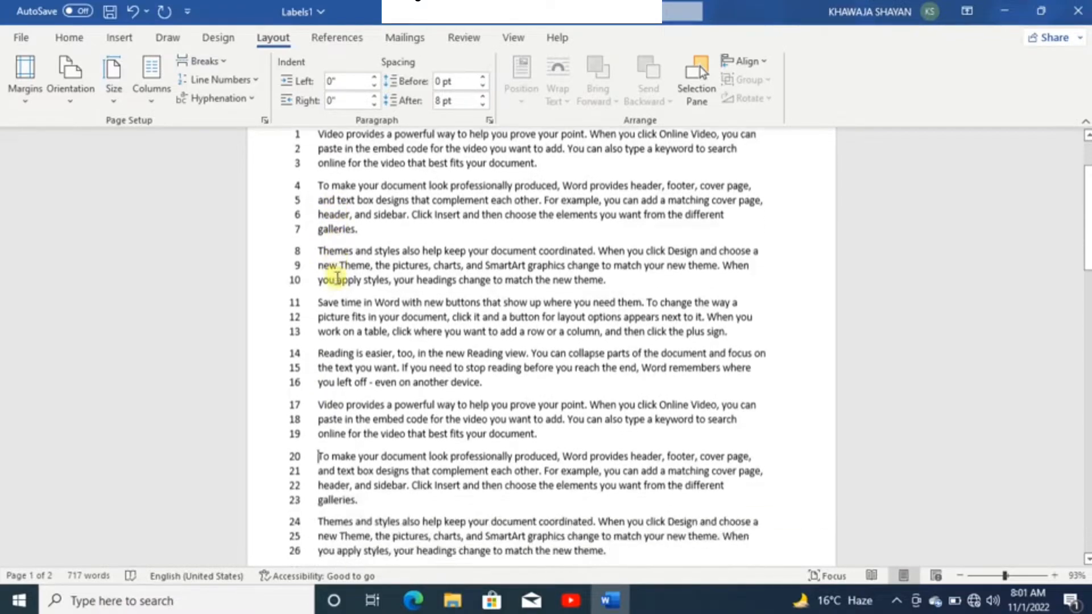
Step: Make the line numbering restart on each page and check it at the page change
scroll(337, 278, "down", 15)
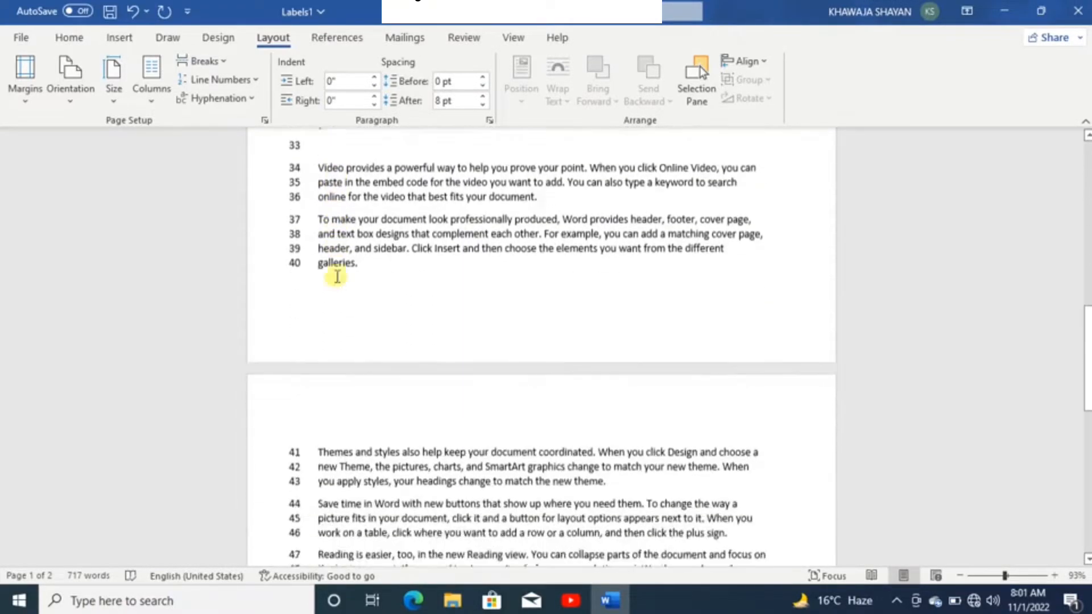
scroll(337, 277, "down", 3)
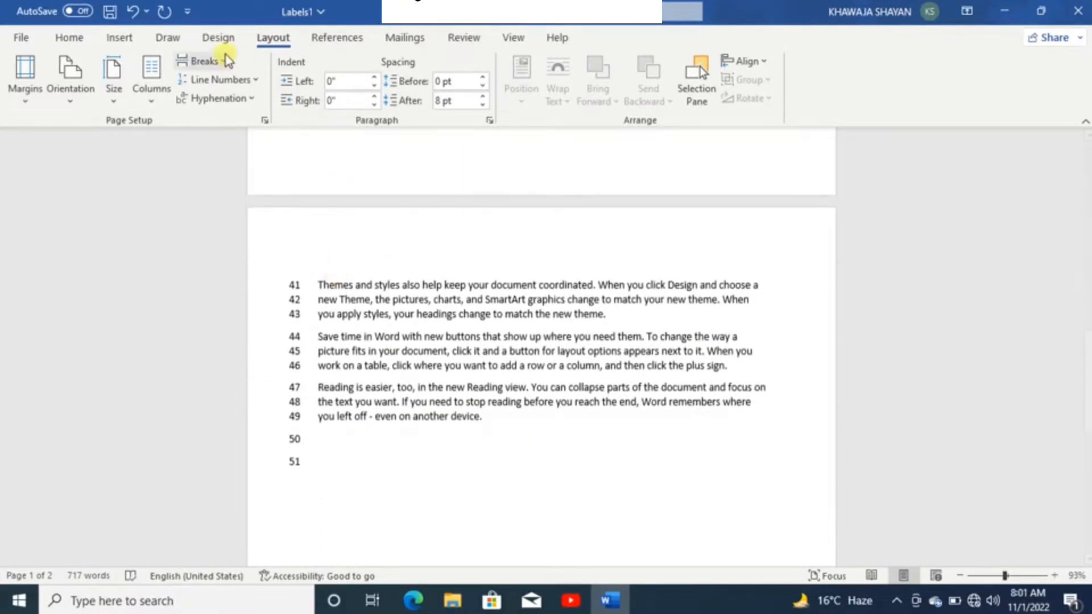
left_click(226, 81)
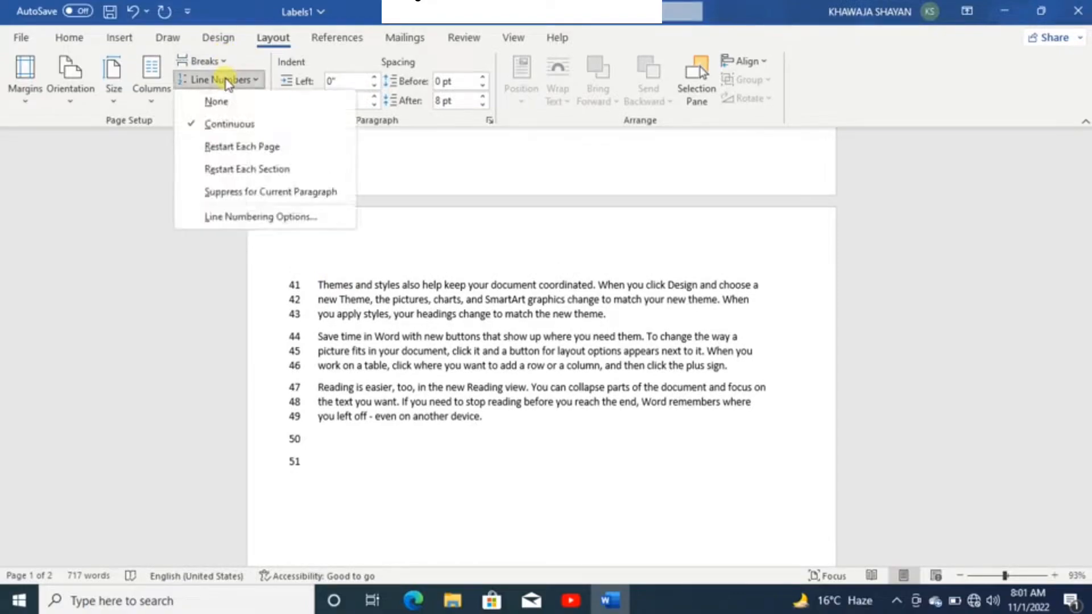
left_click(230, 146)
scroll(336, 360, "down", 5)
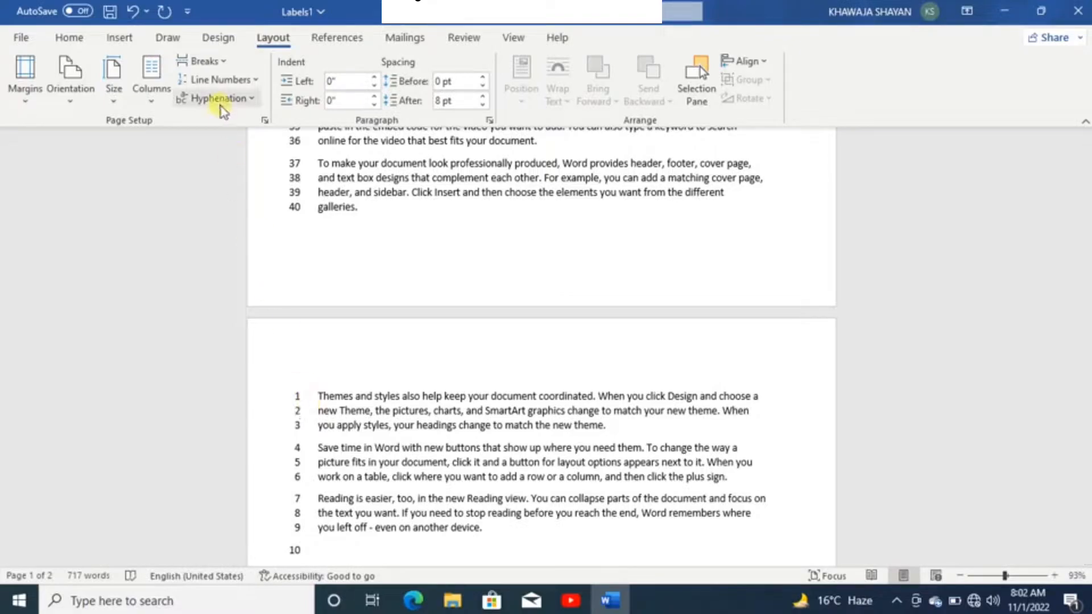
Step: Turn off line numbering for the document
scroll(261, 165, "up", 6)
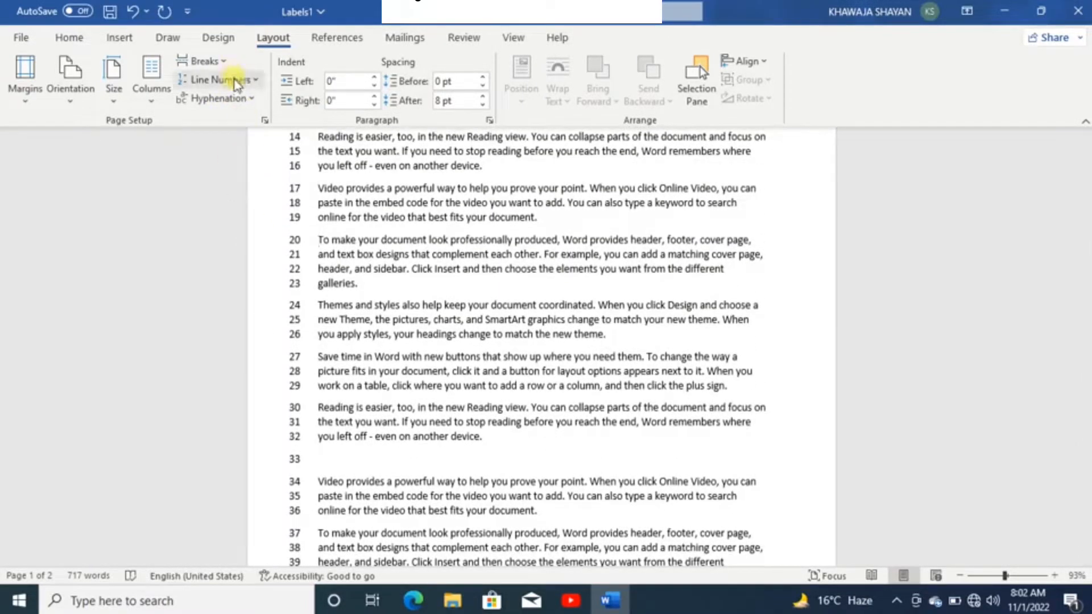
left_click(235, 78)
left_click(233, 104)
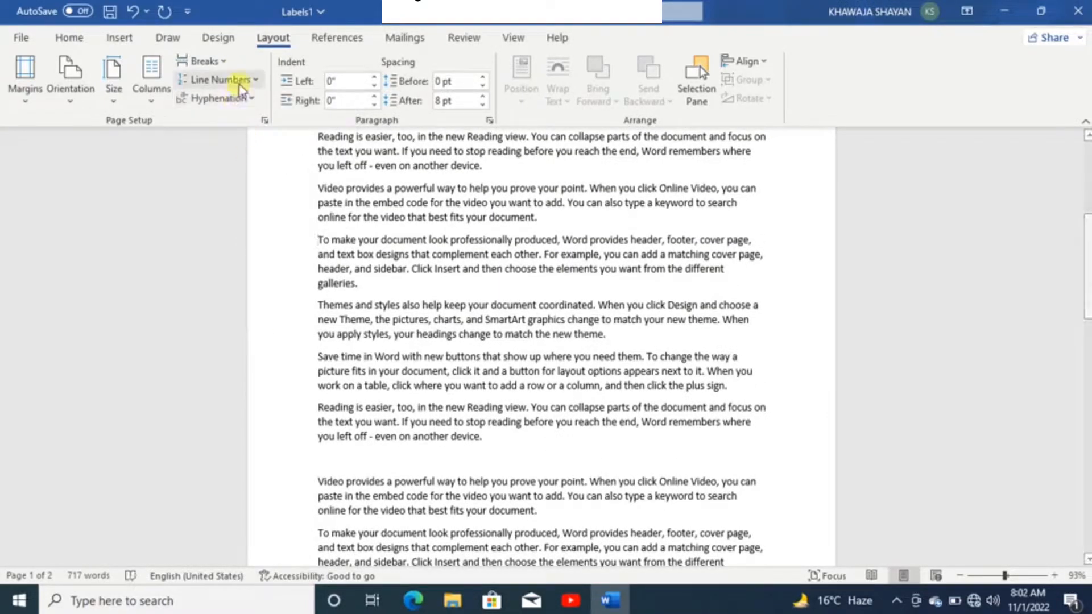
Step: Try a hyphen after "can" in the second "Video provides a powerful way" paragraph, delete it and check the hyphenation options
left_click(240, 100)
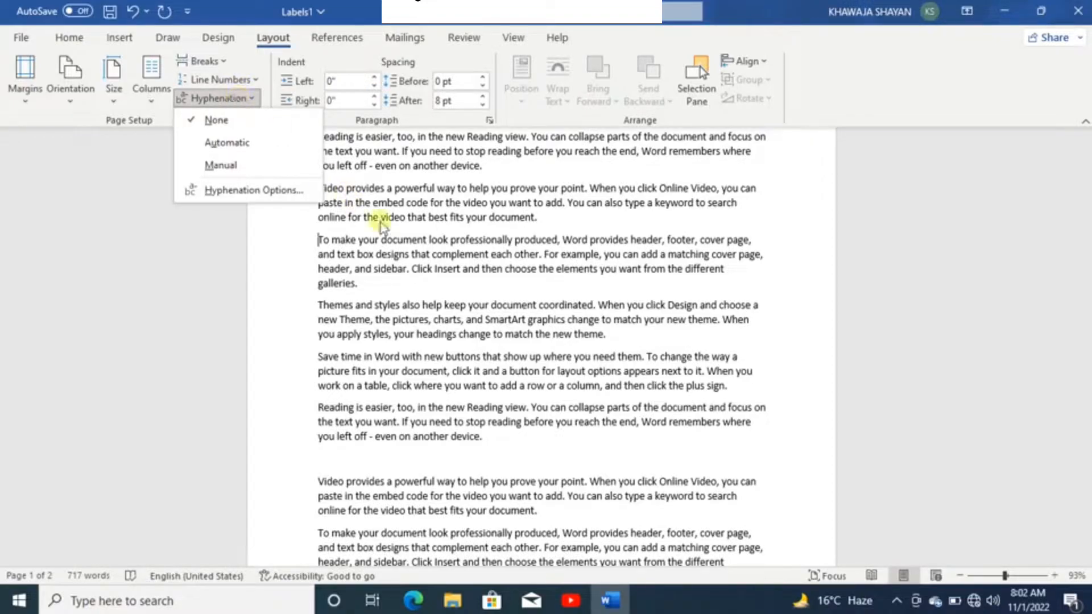
left_click(757, 188)
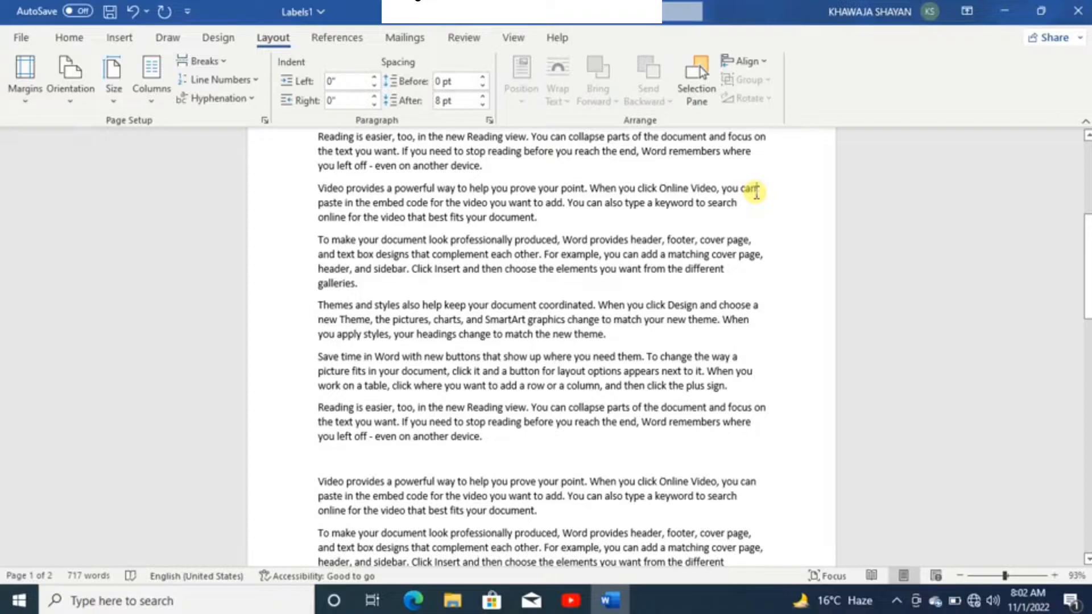
type("-")
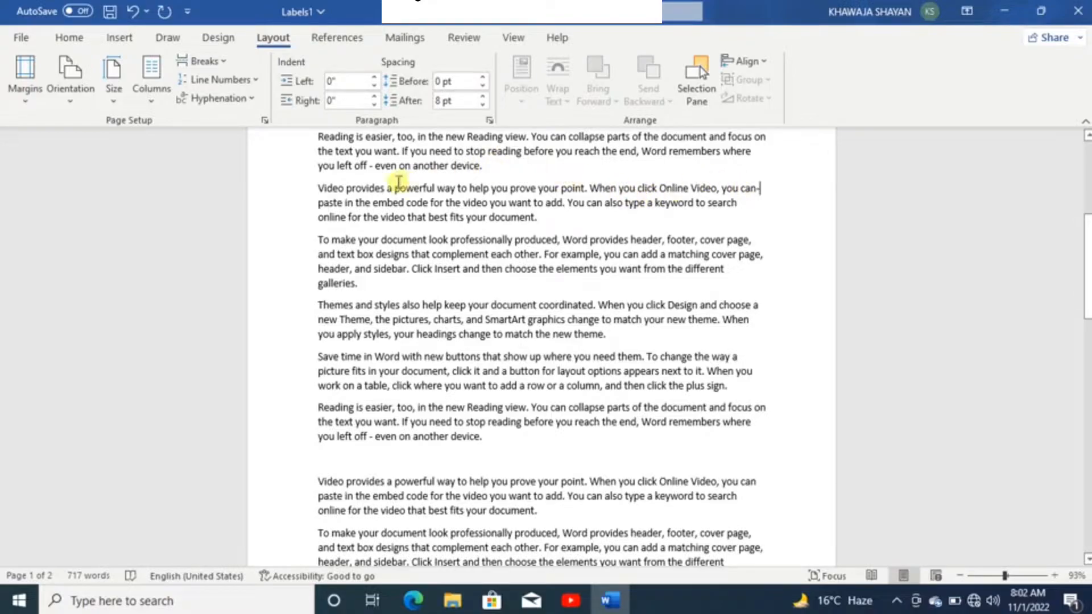
key("BackSpace")
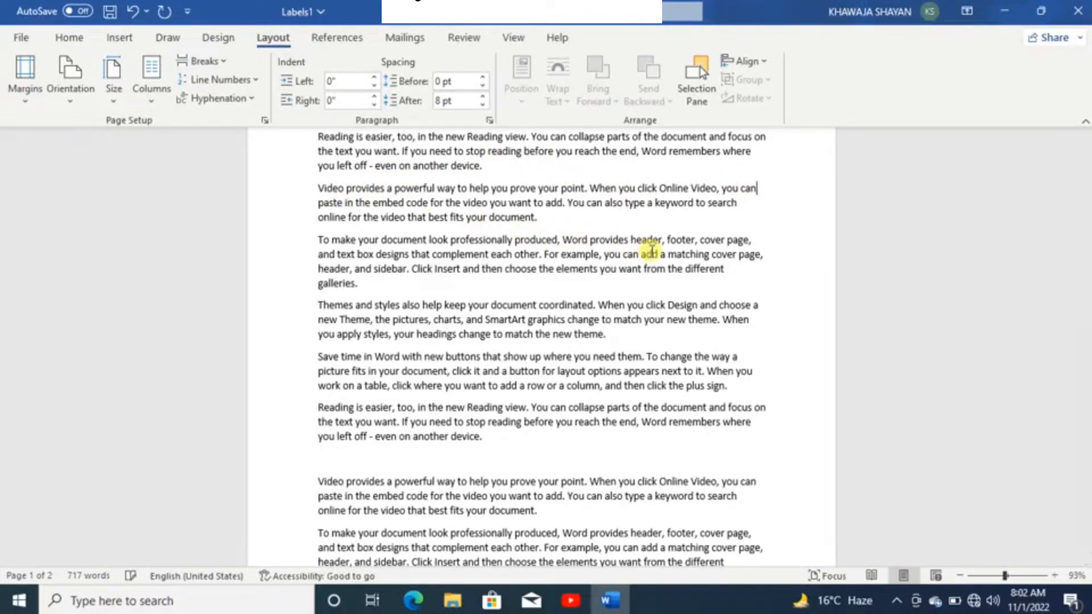
left_click(243, 100)
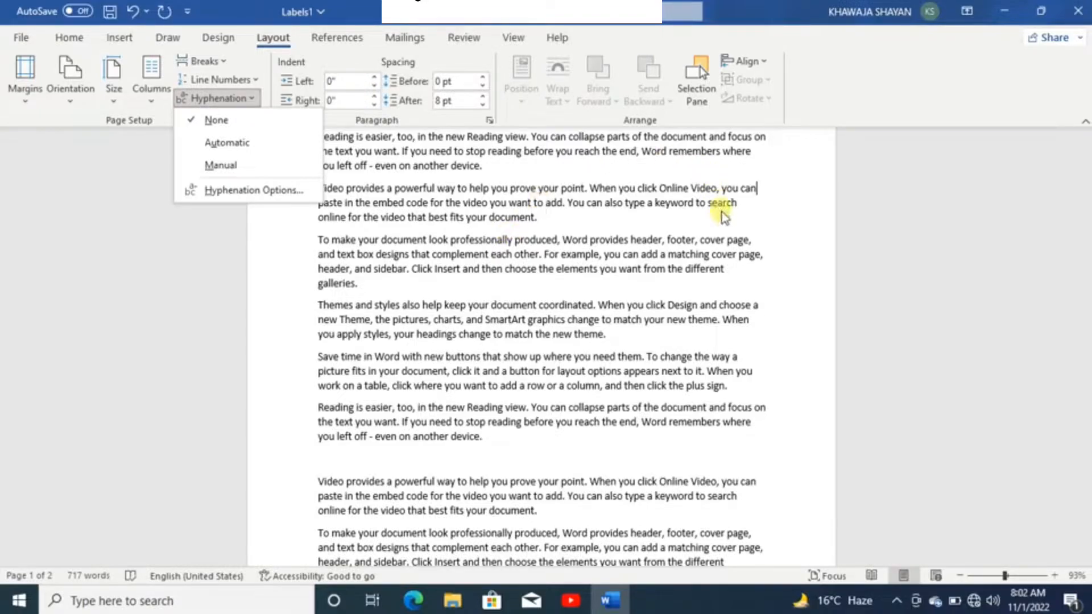
left_click(605, 215)
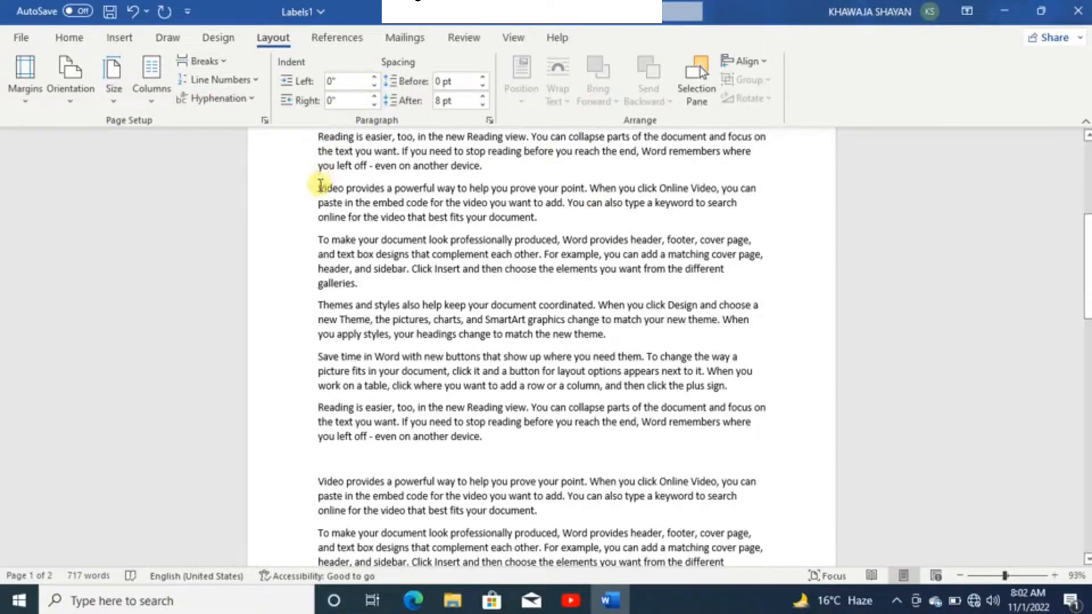
Step: Try larger left indents on the second "Video provides a powerful way" paragraph and reduce the indent to 0.1"
left_click(318, 187)
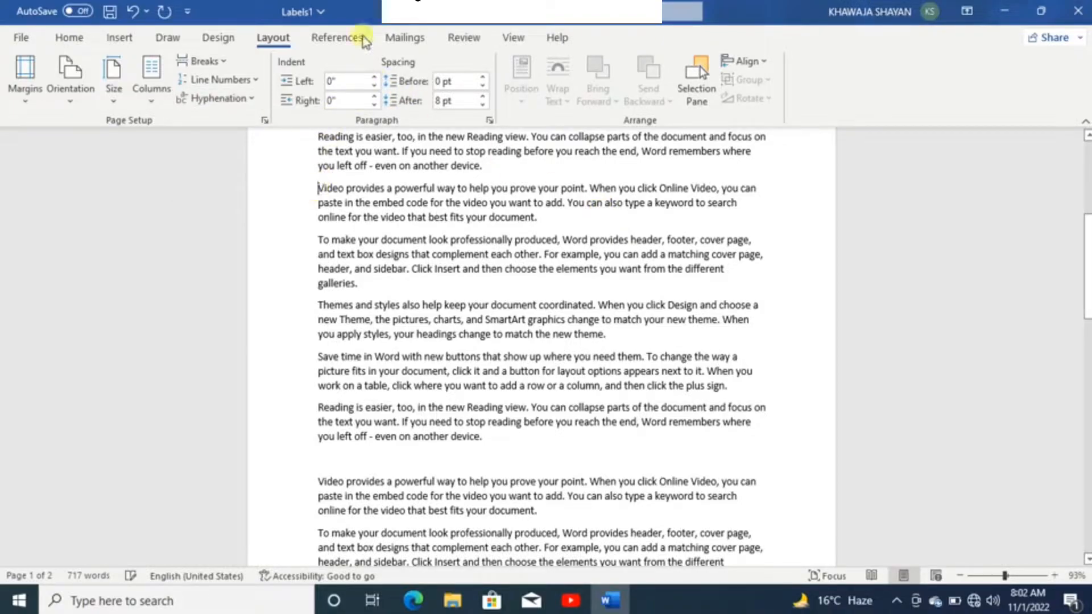
left_click(374, 76)
left_click(374, 77)
left_click(374, 77)
left_click(374, 77)
left_click(375, 77)
left_click(374, 77)
left_click(375, 86)
left_click(375, 86)
left_click(374, 86)
left_click(374, 86)
left_click(375, 86)
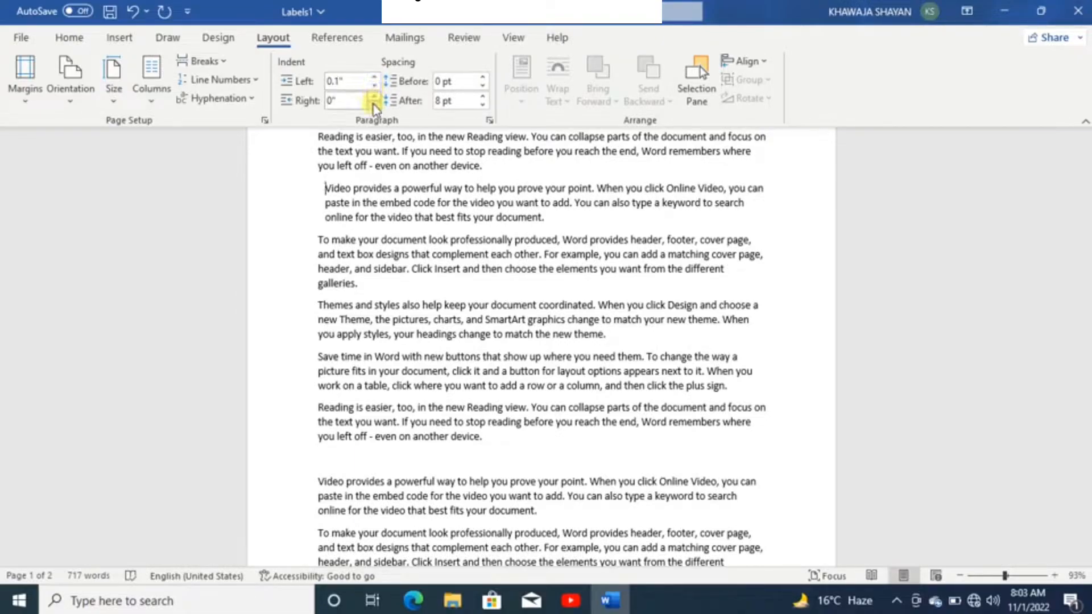
Step: Increase the same paragraph's right indent to 0.8"
left_click(377, 97)
left_click(376, 97)
left_click(376, 97)
left_click(375, 97)
left_click(375, 97)
left_click(375, 97)
left_click(376, 97)
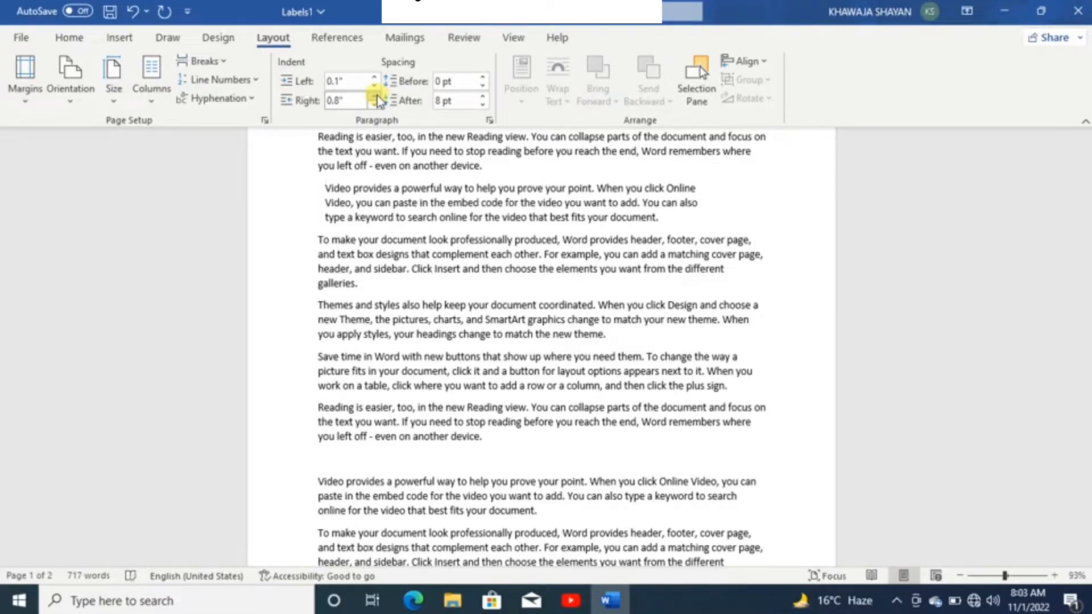
Step: Reset the paragraph's right and left indents to 0"
left_click(374, 104)
left_click(375, 104)
left_click(375, 104)
left_click(375, 104)
left_click(375, 104)
left_click(375, 104)
left_click(375, 104)
left_click(375, 104)
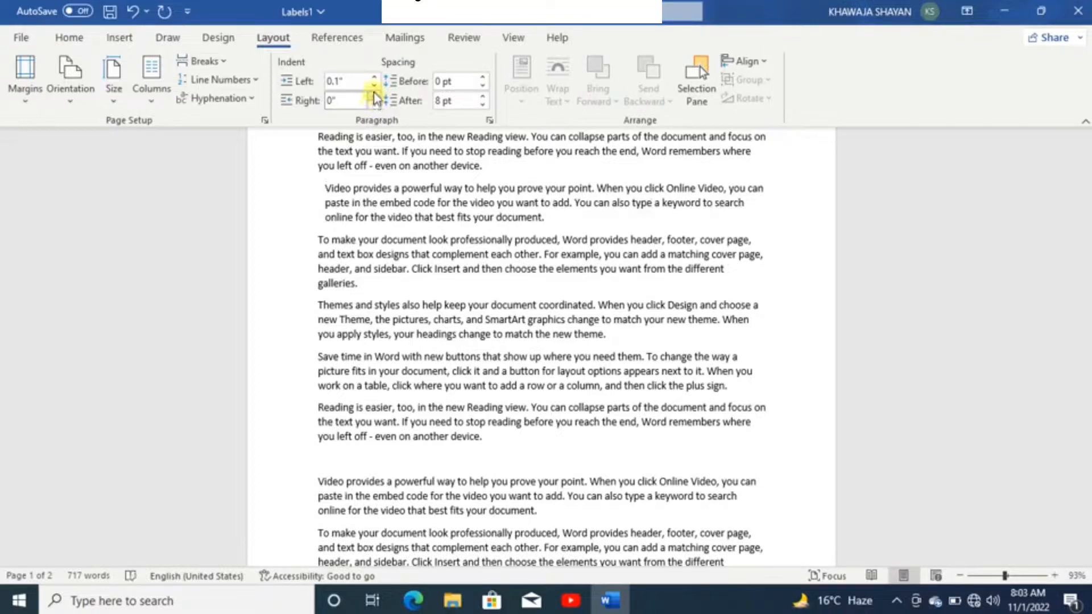
left_click(374, 85)
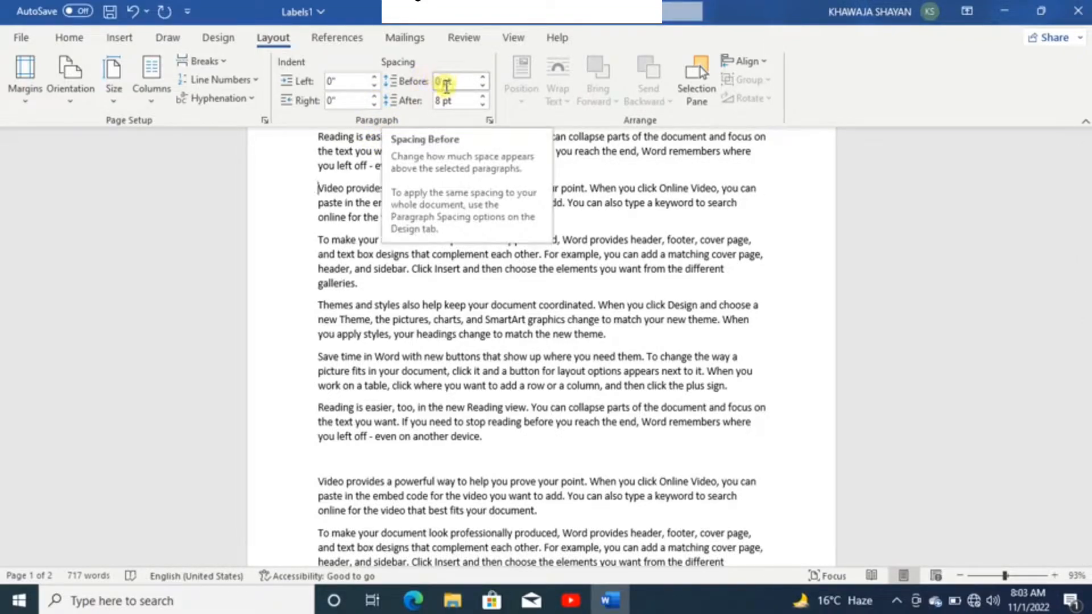
Step: Set the spacing before the first "To make your document look professionally produced" paragraph to 54 pt
scroll(398, 274, "down", 5)
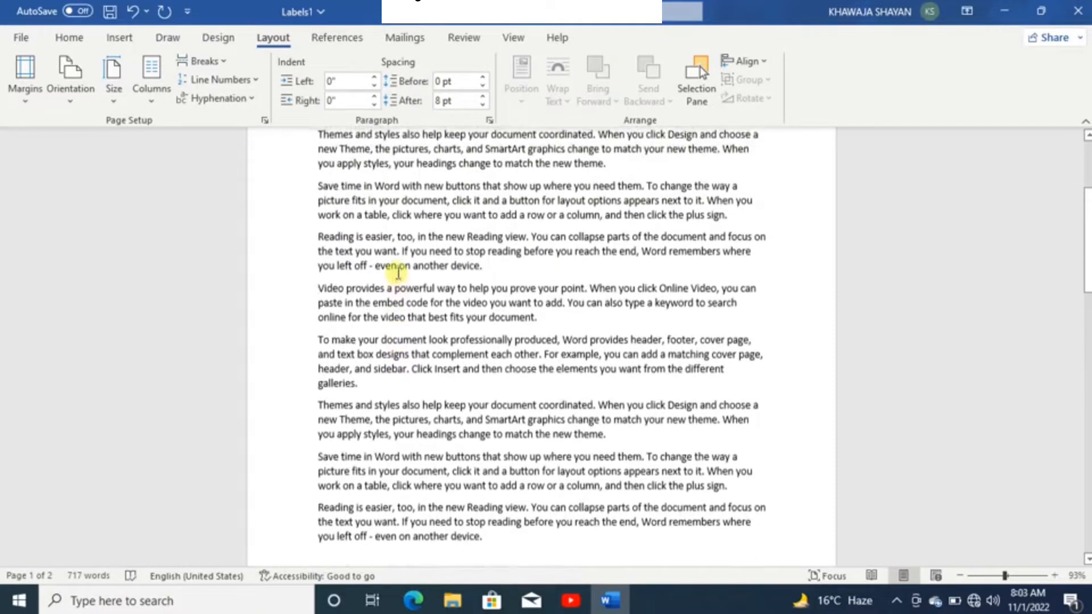
scroll(398, 274, "up", 4)
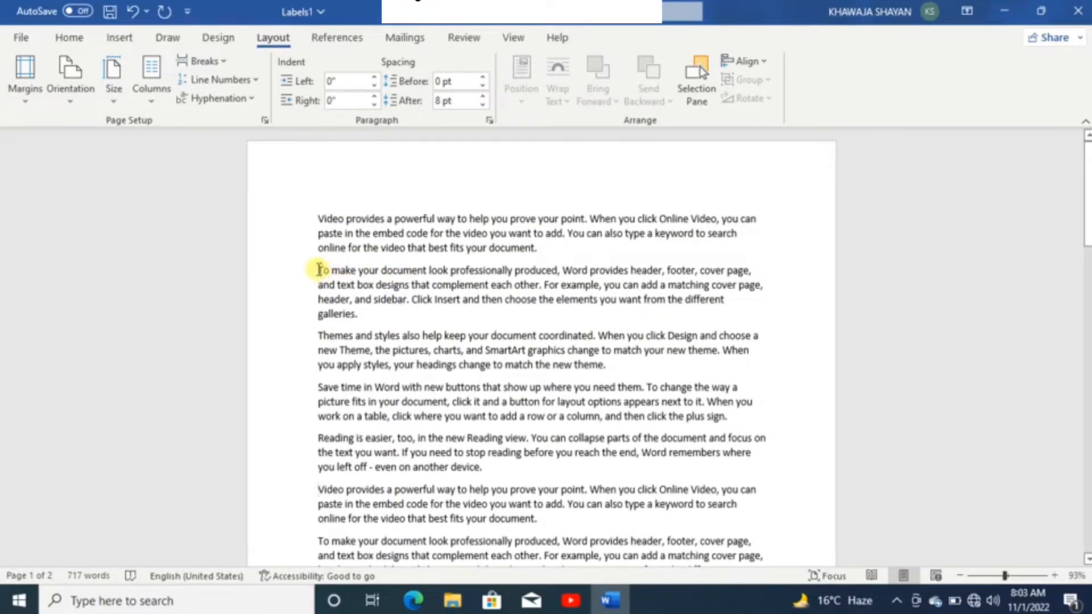
left_click(319, 270)
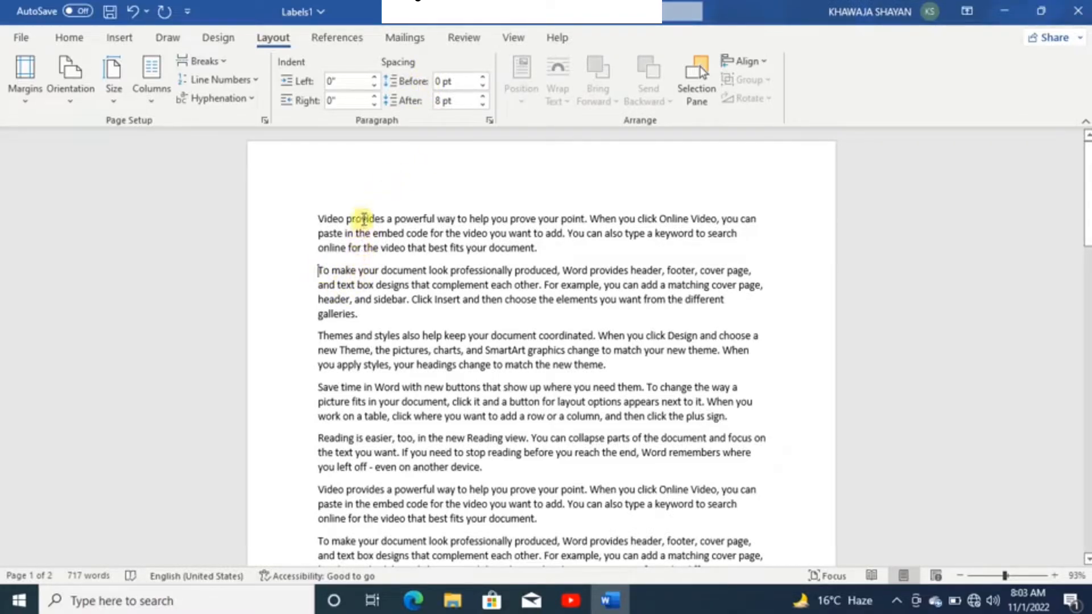
left_click(483, 78)
left_click(484, 78)
left_click(484, 78)
left_click(484, 79)
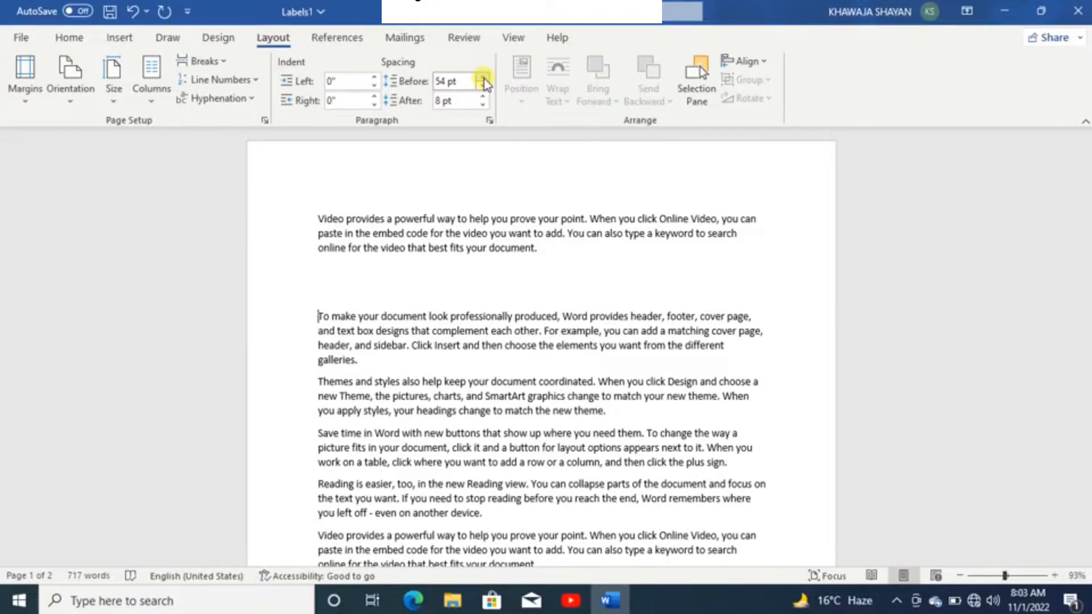
Step: Reduce the spacing before the "To make your document" paragraph to 6 pt
left_click(482, 88)
left_click(482, 88)
left_click(483, 87)
left_click(483, 88)
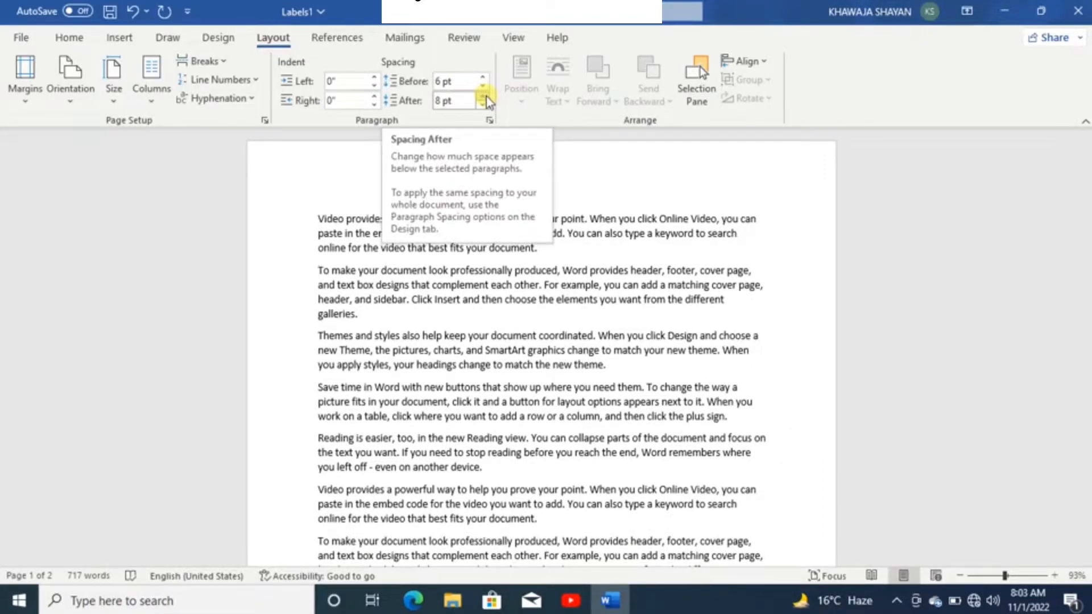
Step: Try larger spacing after the "To make your document" paragraph and bring it down to 6 pt
left_click(483, 96)
left_click(483, 95)
left_click(483, 96)
left_click(483, 95)
left_click(483, 96)
left_click(483, 95)
left_click(484, 104)
left_click(484, 105)
left_click(483, 105)
left_click(484, 105)
left_click(484, 105)
left_click(483, 105)
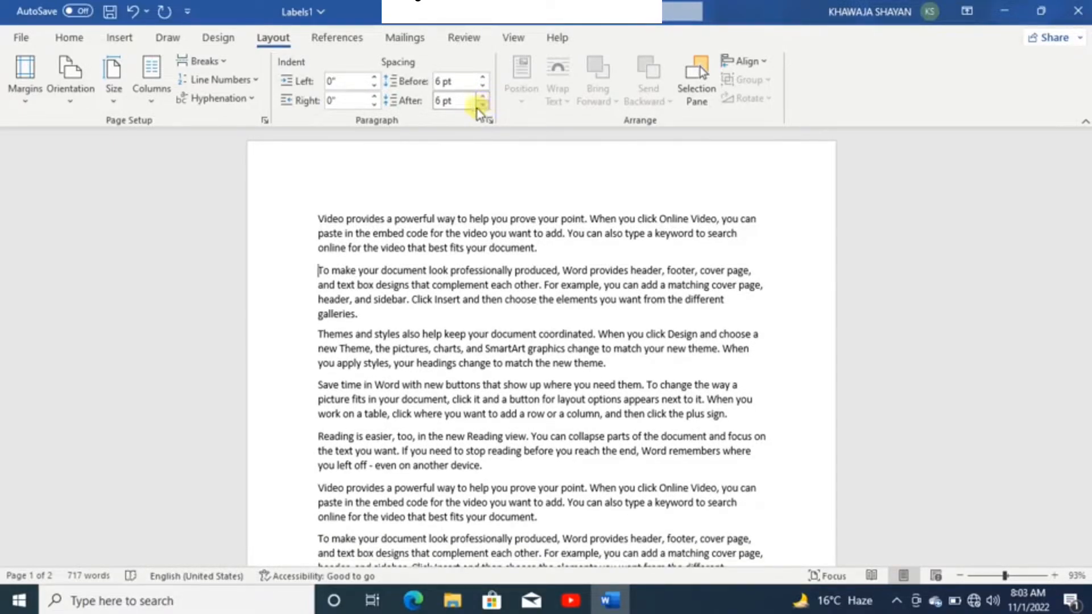
Step: Look at the list of selectable objects and the object alignment options, keeping Align to Margin
left_click(698, 103)
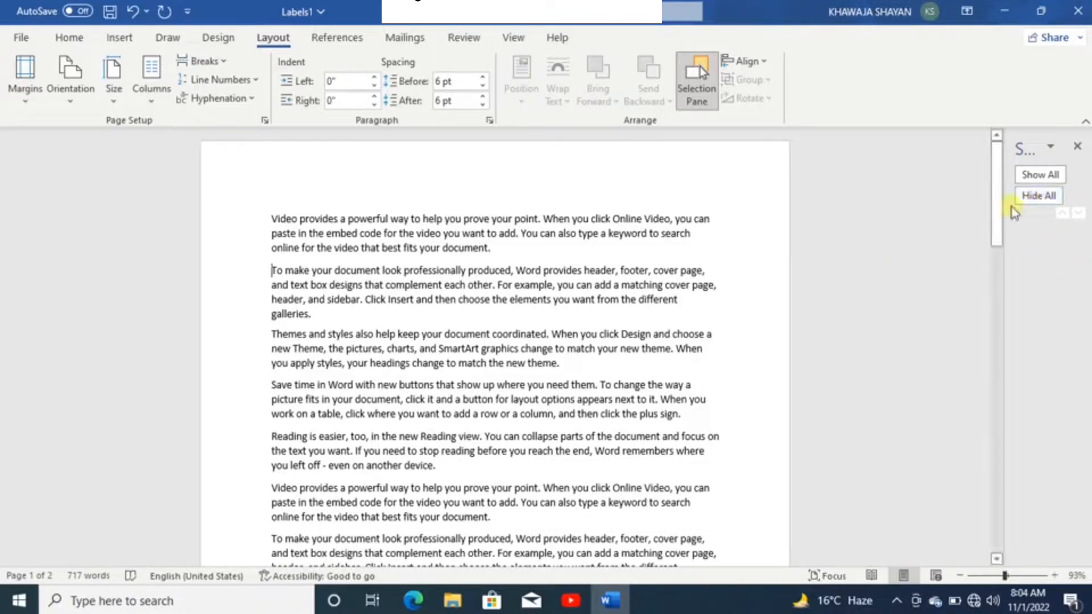
left_click(1077, 150)
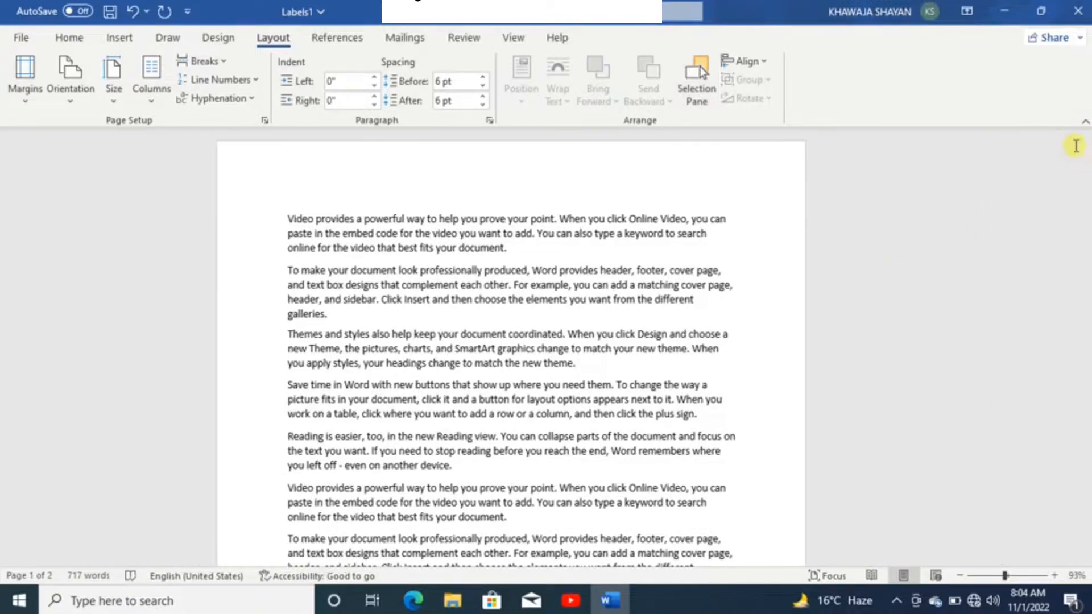
left_click(755, 62)
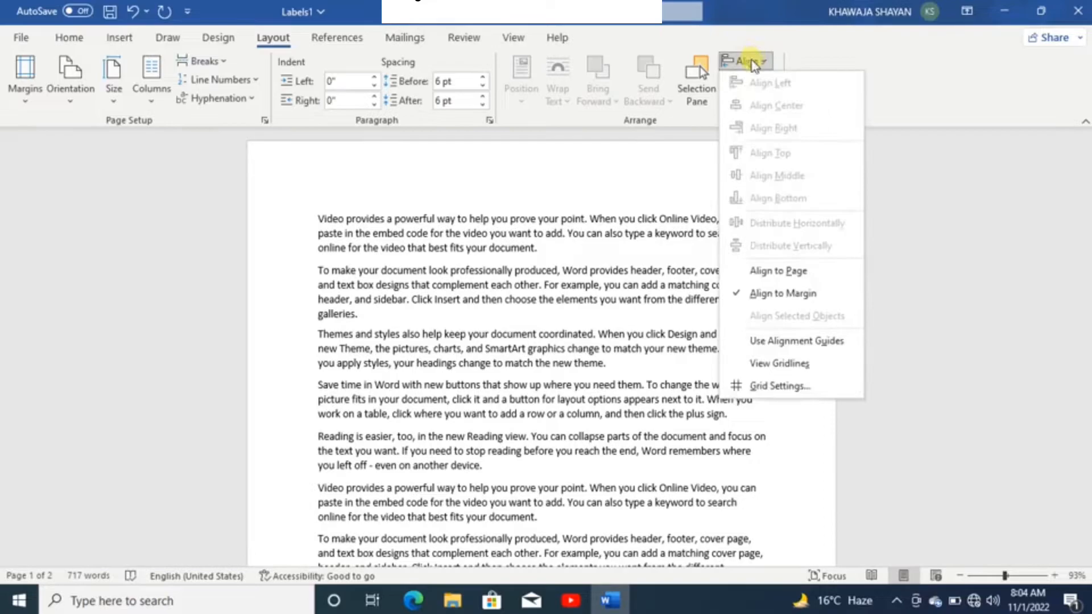
left_click(768, 289)
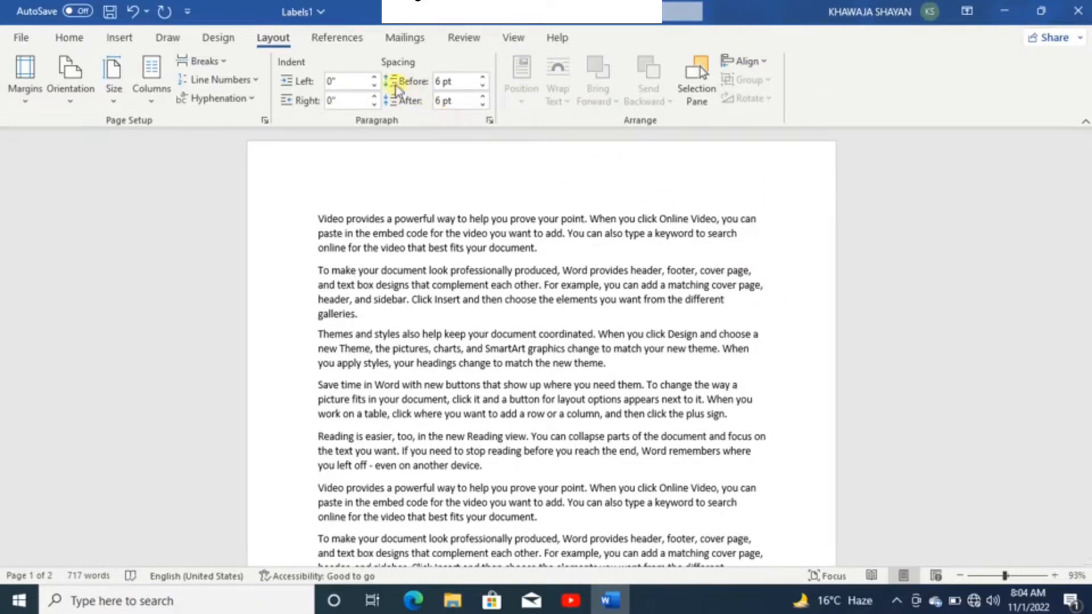
Step: Split "Video provides a powerful" and "To make your document" from their paragraphs onto their own lines
left_click(342, 39)
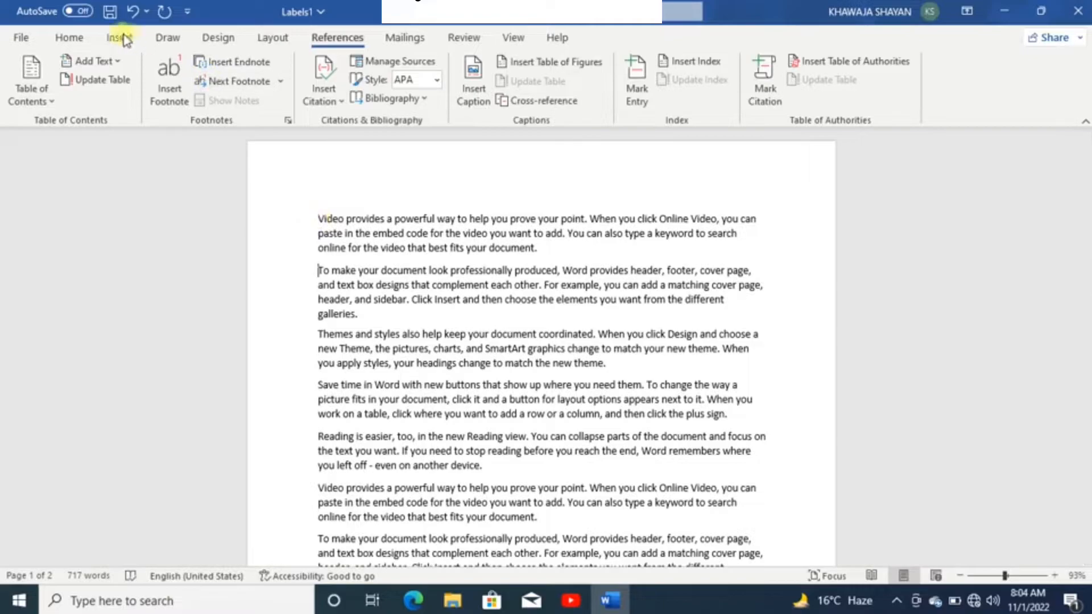
left_click(71, 38)
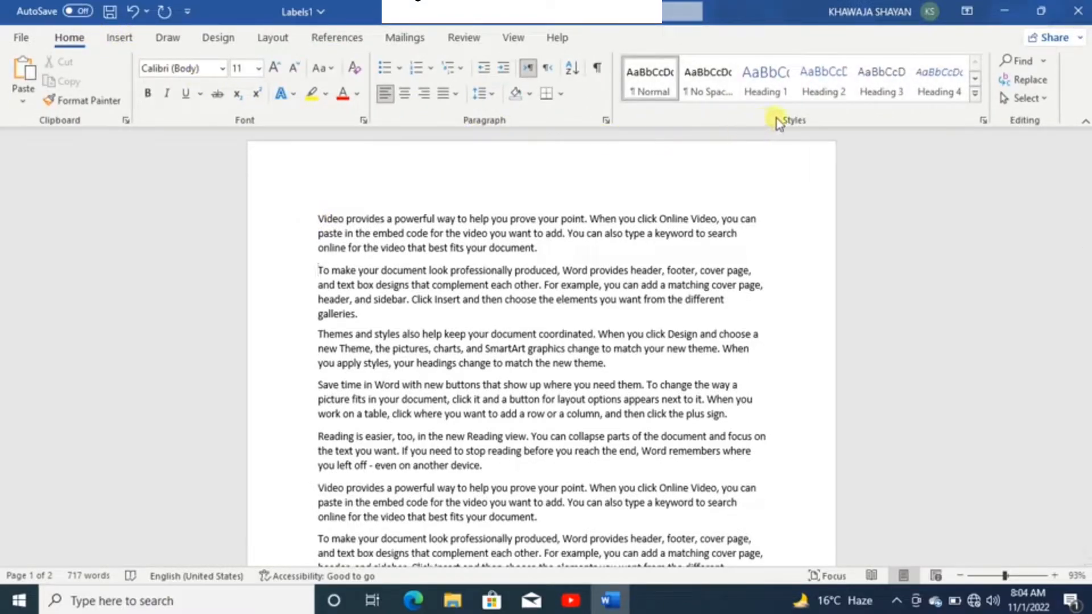
left_click(435, 219)
key("Return")
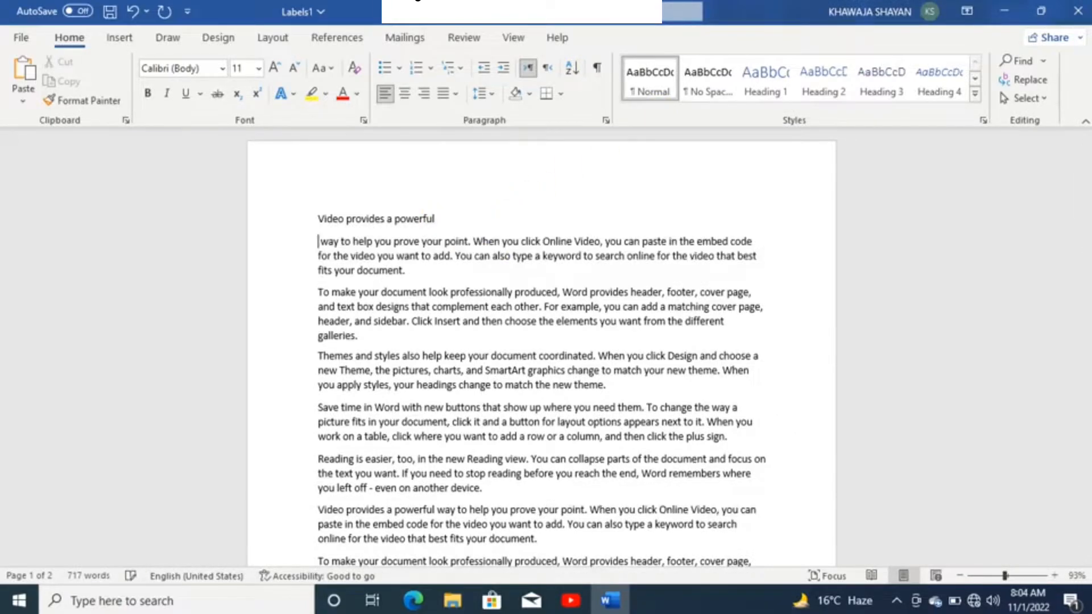
left_click(428, 292)
key("Return")
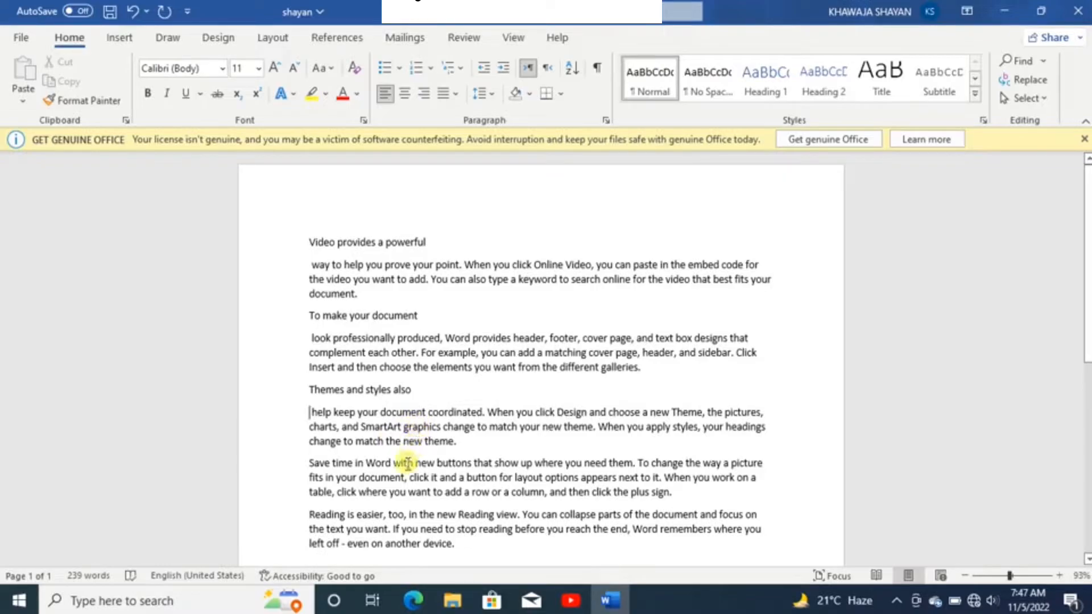
Step: Split "Save time in Word" and "Reading is easier, too" from their paragraphs onto their own lines
left_click(391, 463)
key("Return")
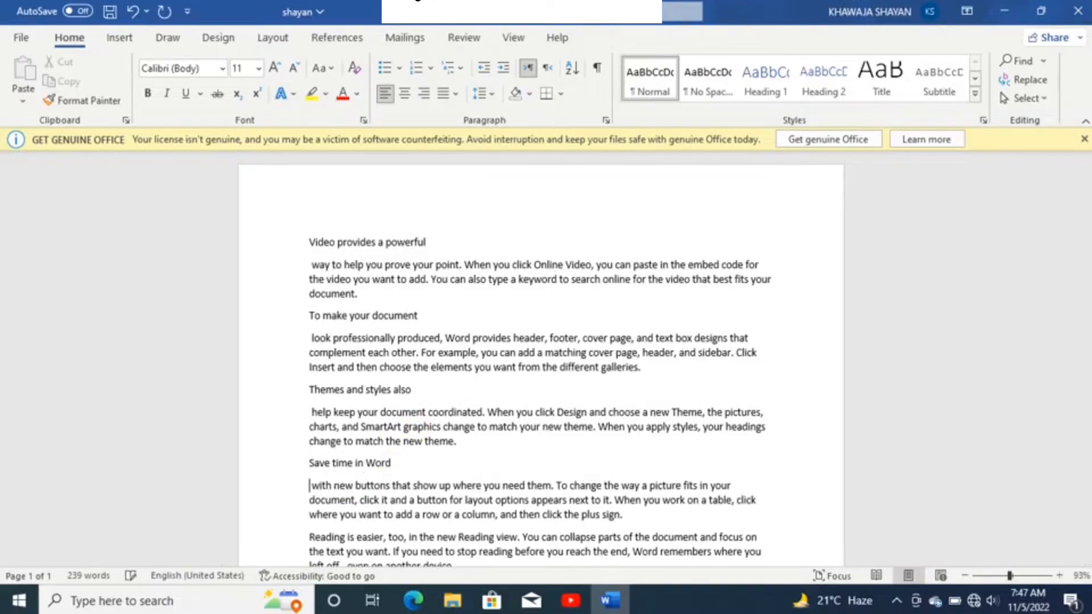
left_click(404, 537)
key("Return")
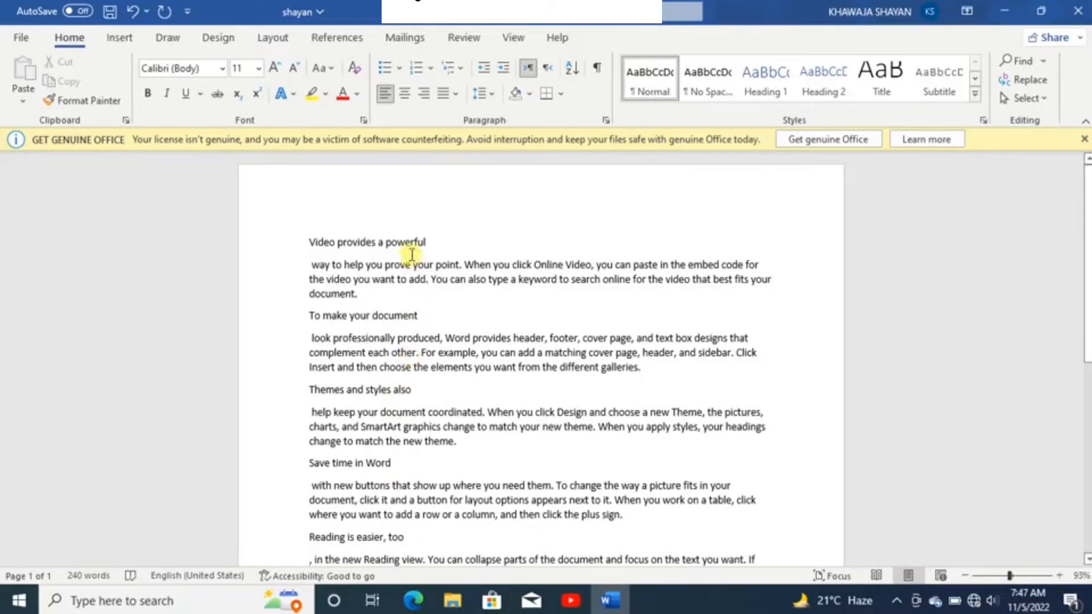
Step: Apply the Heading 1 style to the line "Video provides a powerful"
left_click_drag(428, 244, 311, 243)
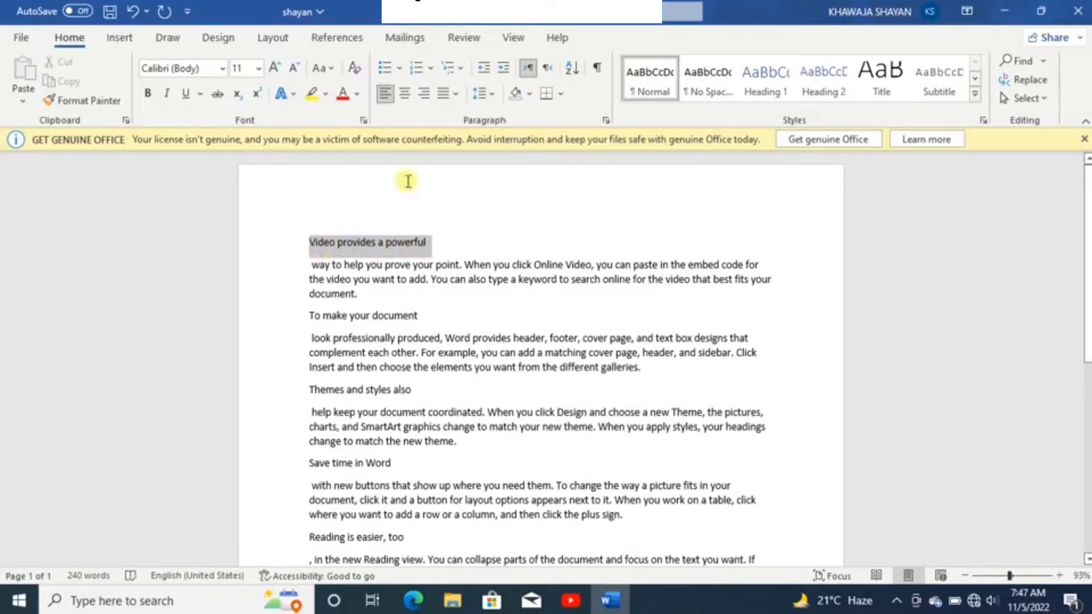
left_click(760, 91)
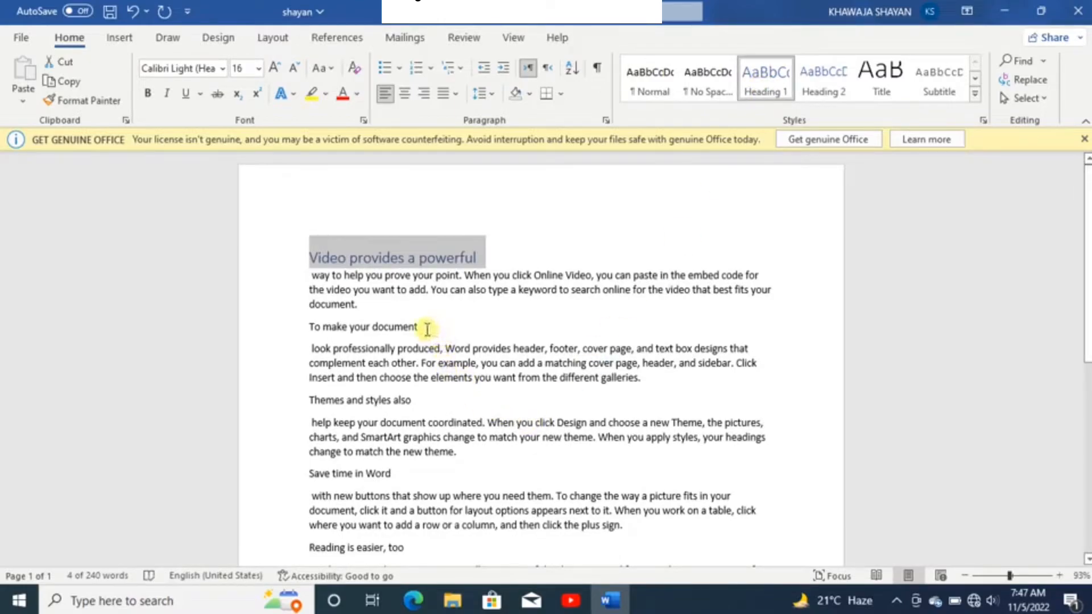
Step: Apply the Heading 2 style to the line "To make your document" and Heading 3 to "Themes and styles also"
left_click_drag(419, 327, 312, 336)
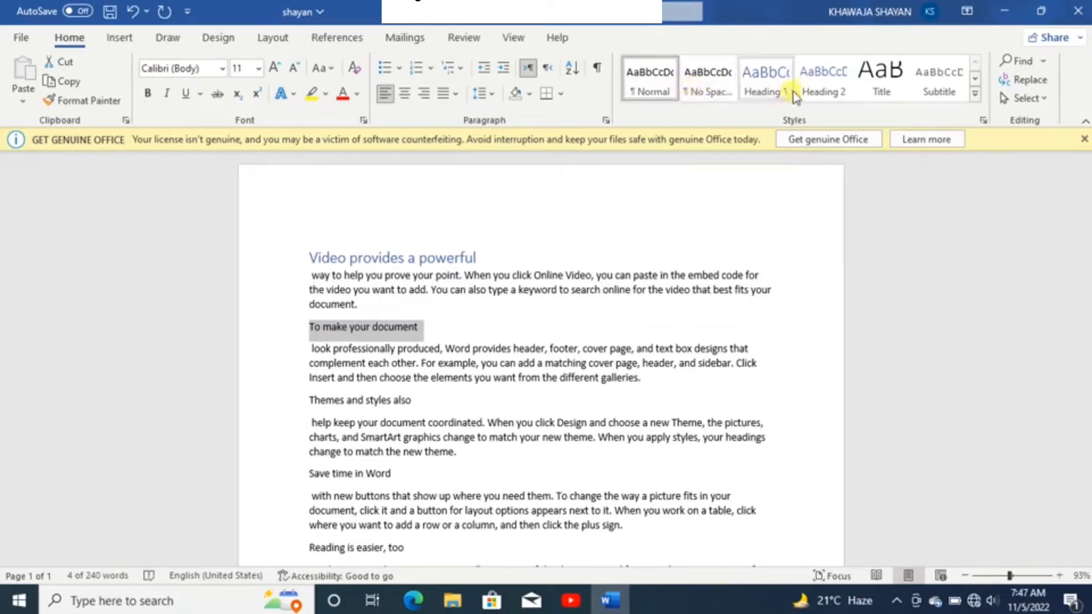
left_click(825, 76)
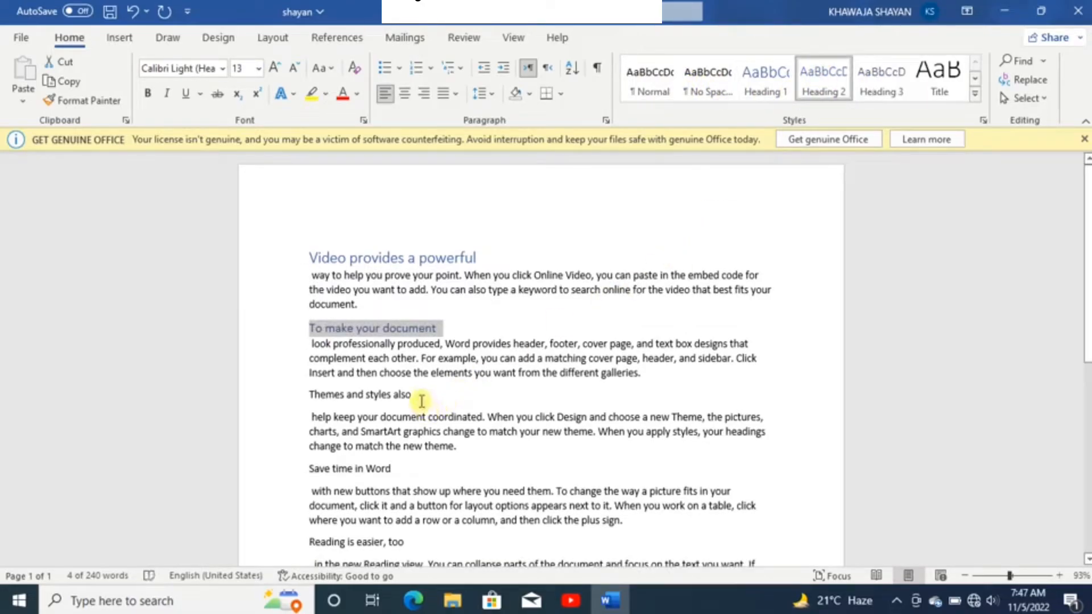
left_click_drag(408, 397, 313, 414)
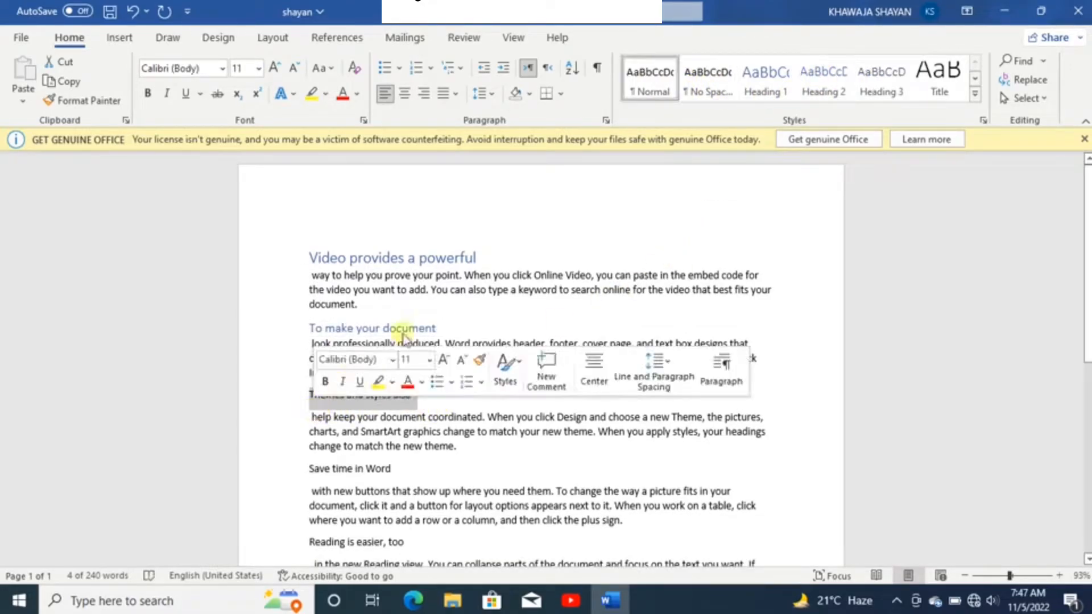
left_click(868, 74)
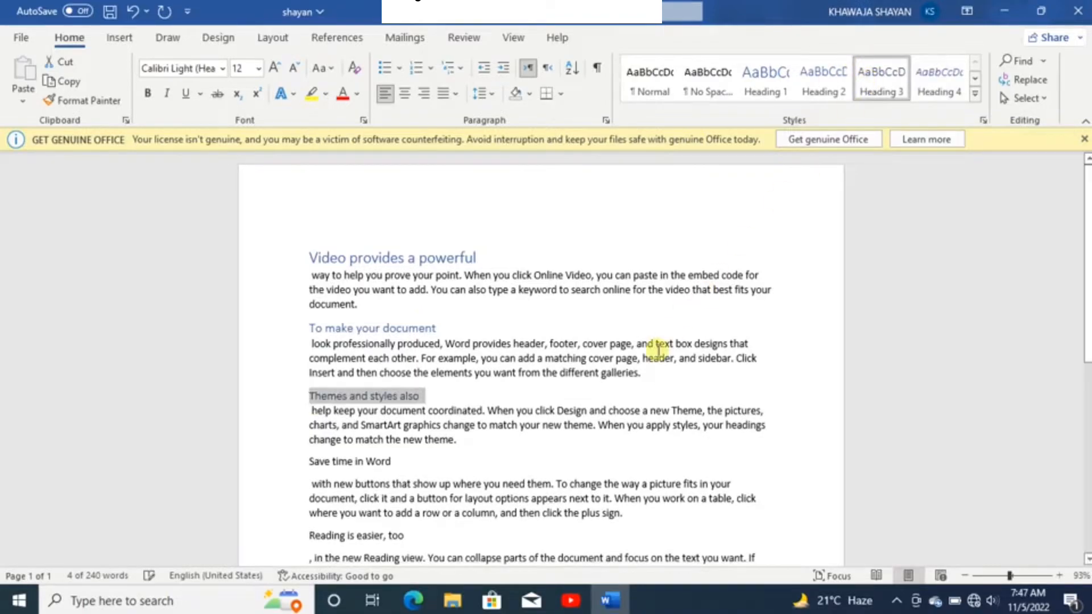
Step: Apply the Heading 1 style to the line "Reading is easier, too", leaving "Save time in Word" in the Normal style
left_click_drag(392, 462, 307, 477)
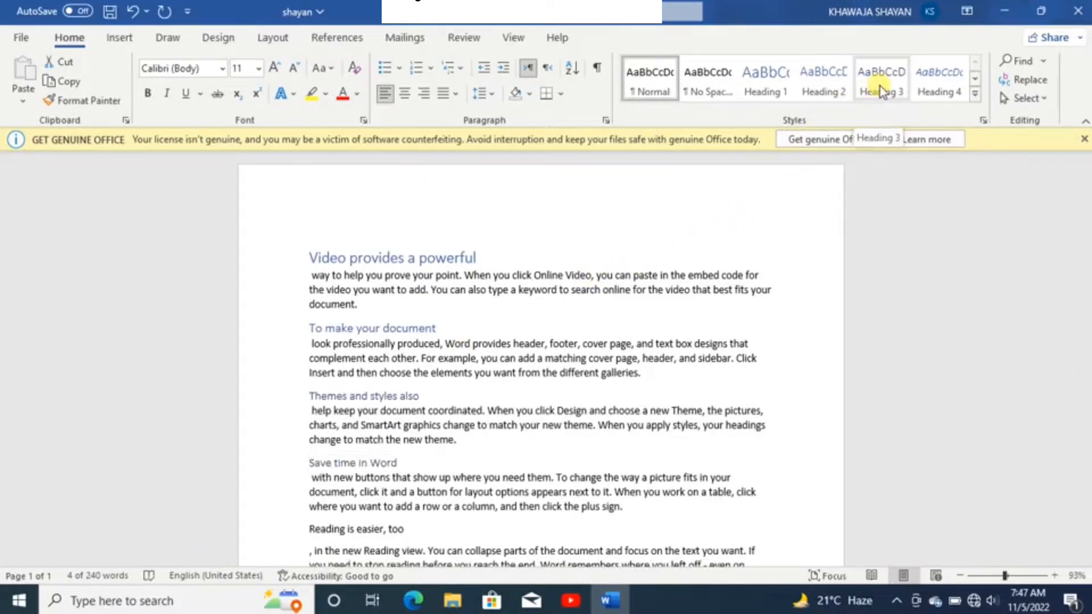
scroll(484, 501, "down", 1)
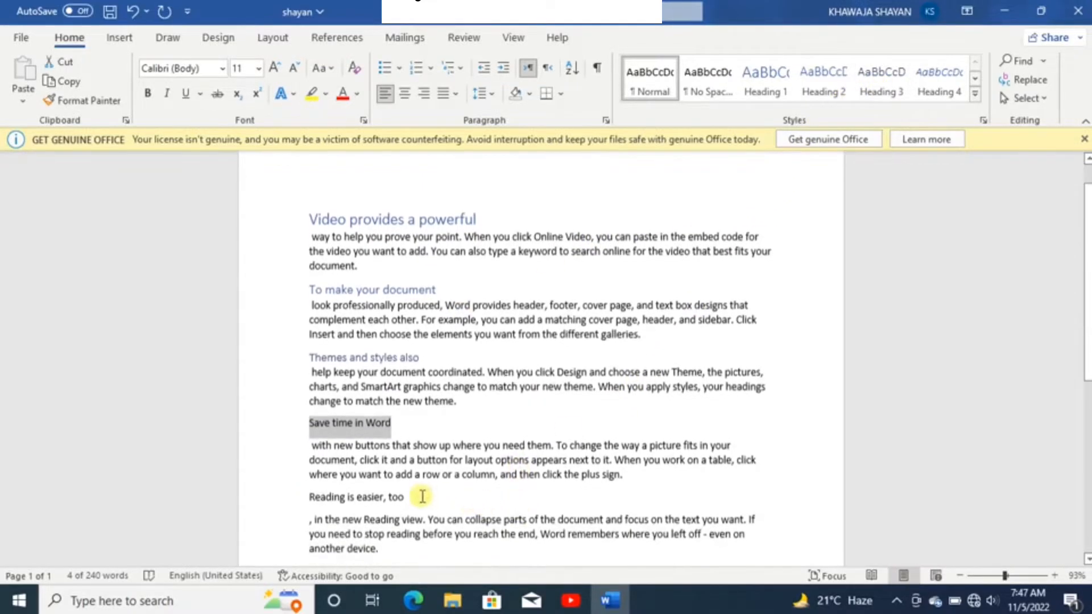
left_click(411, 500)
left_click_drag(405, 498, 293, 496)
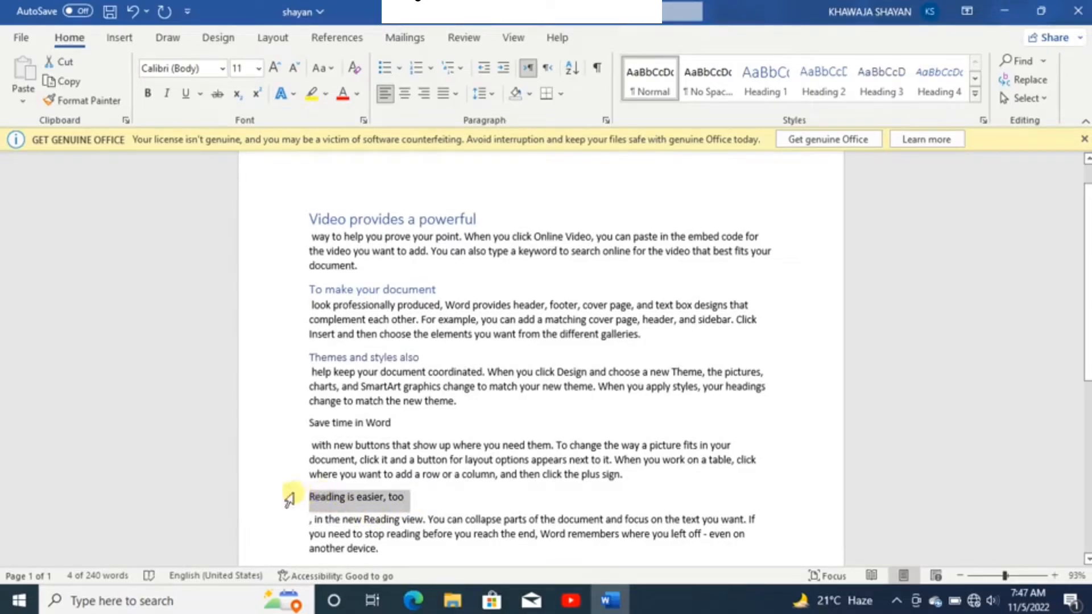
left_click(769, 98)
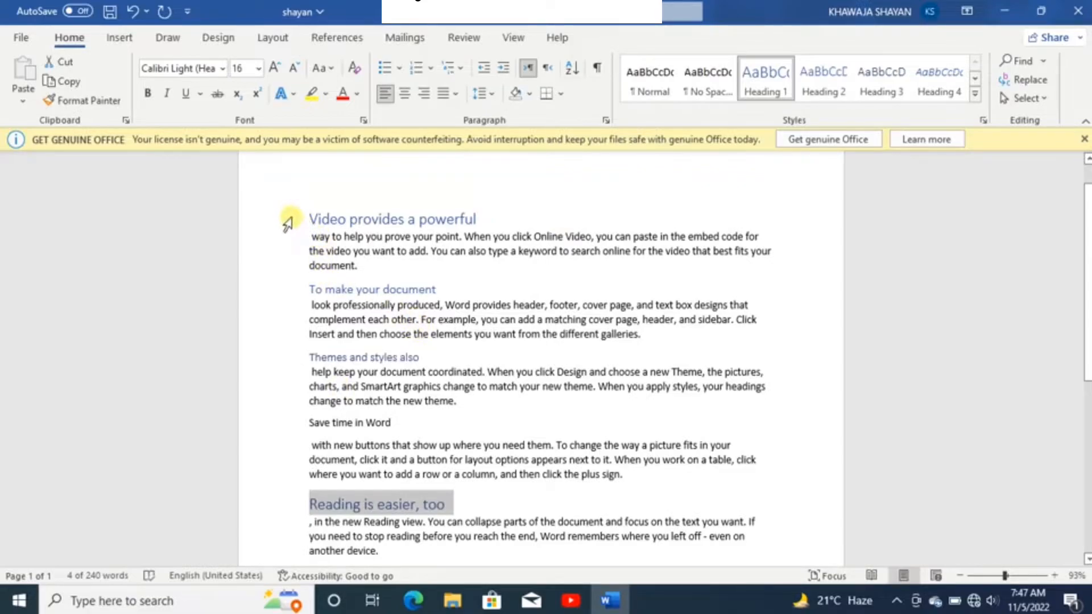
Step: Insert blank lines before the heading "Video provides a powerful" to push it to the top of page 2
left_click(309, 215)
key("Return")
key("Return")
key("Return")
key("Return")
key("Return")
key("Return")
key("Return")
key("Return")
key("Return")
key("Return")
key("Return")
key("Return")
key("Return")
key("Return")
key("Return")
key("Return")
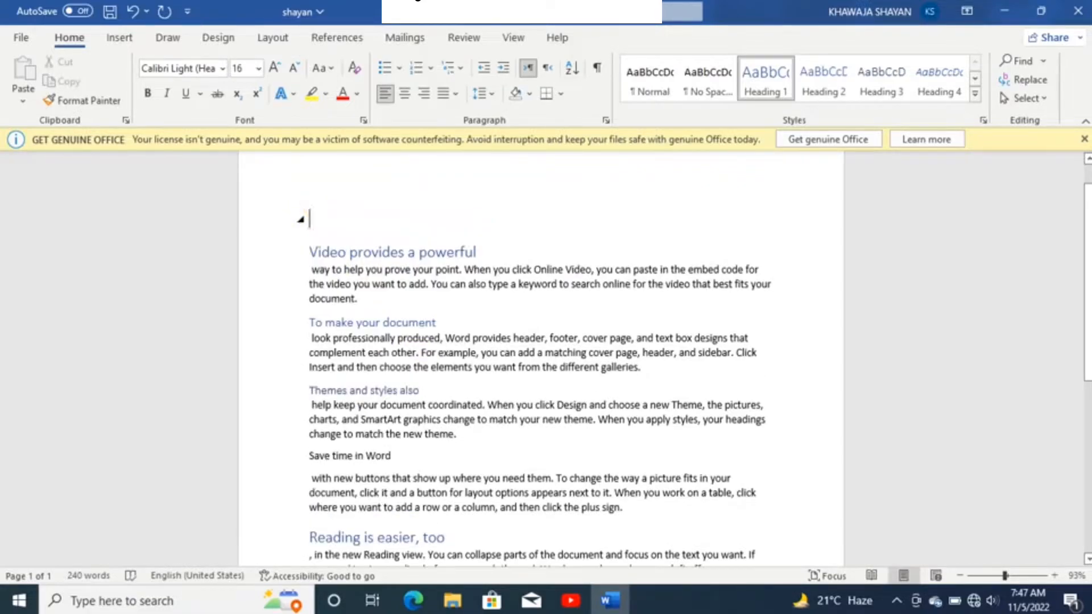
key("Return")
key("Return")
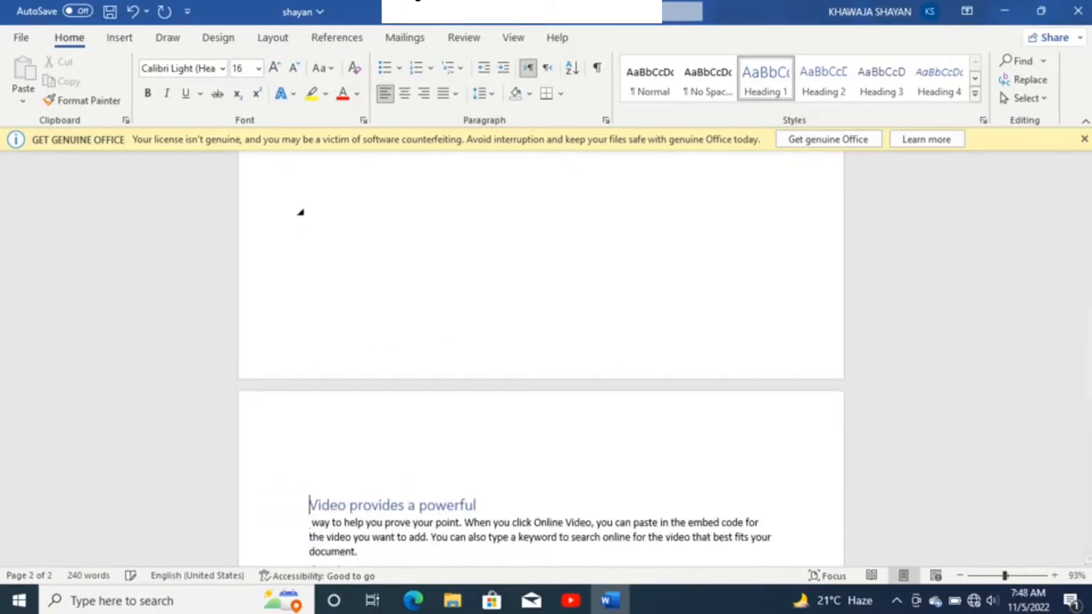
key("BackSpace")
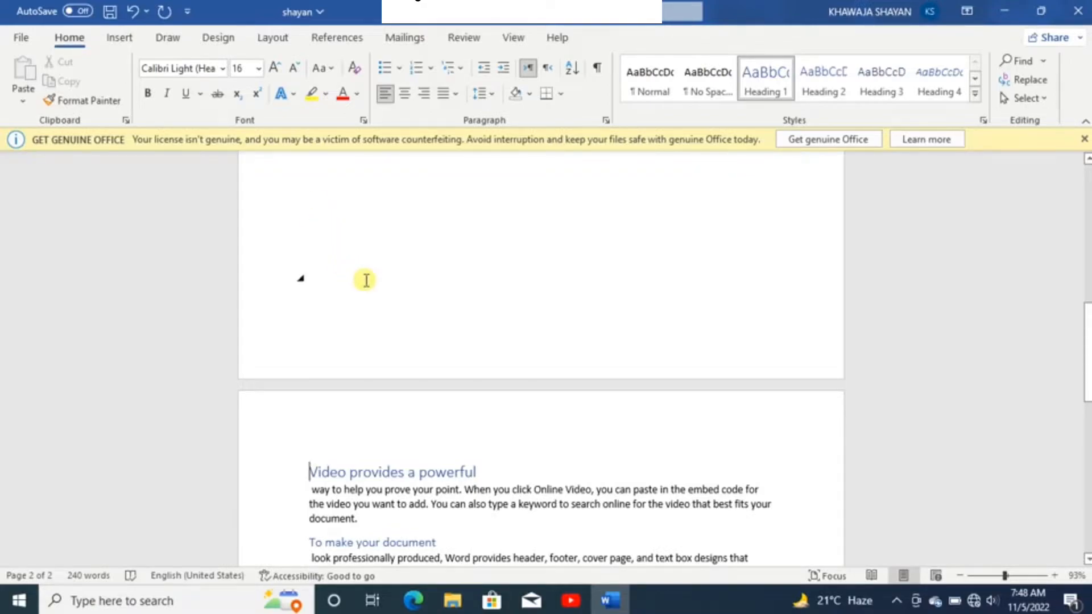
Step: Insert blank lines before the heading "To make your document" to push it to the top of page 4
scroll(301, 547, "down", 1)
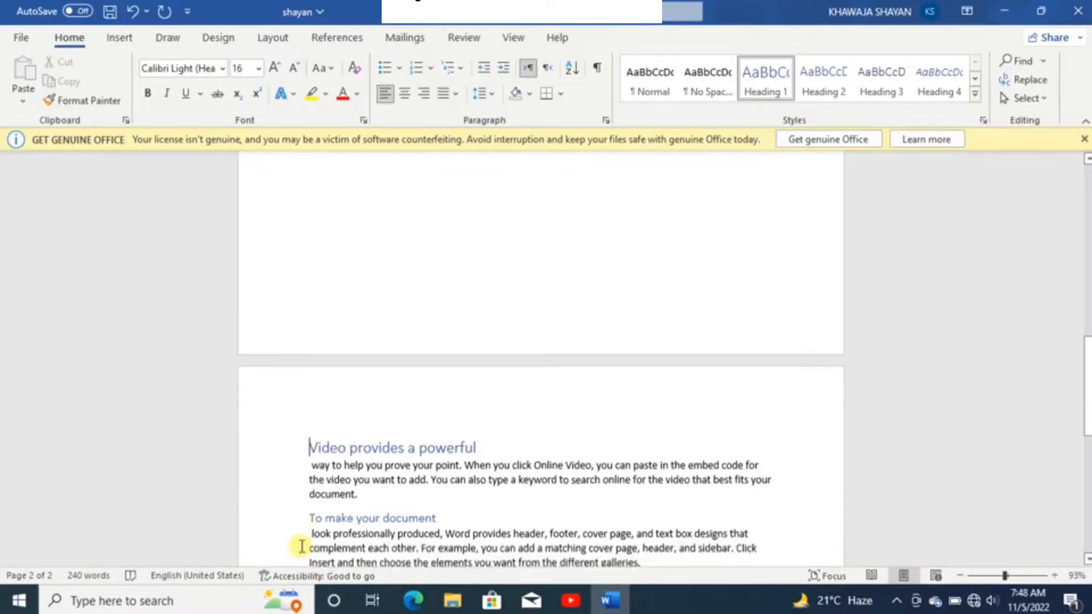
scroll(302, 546, "down", 4)
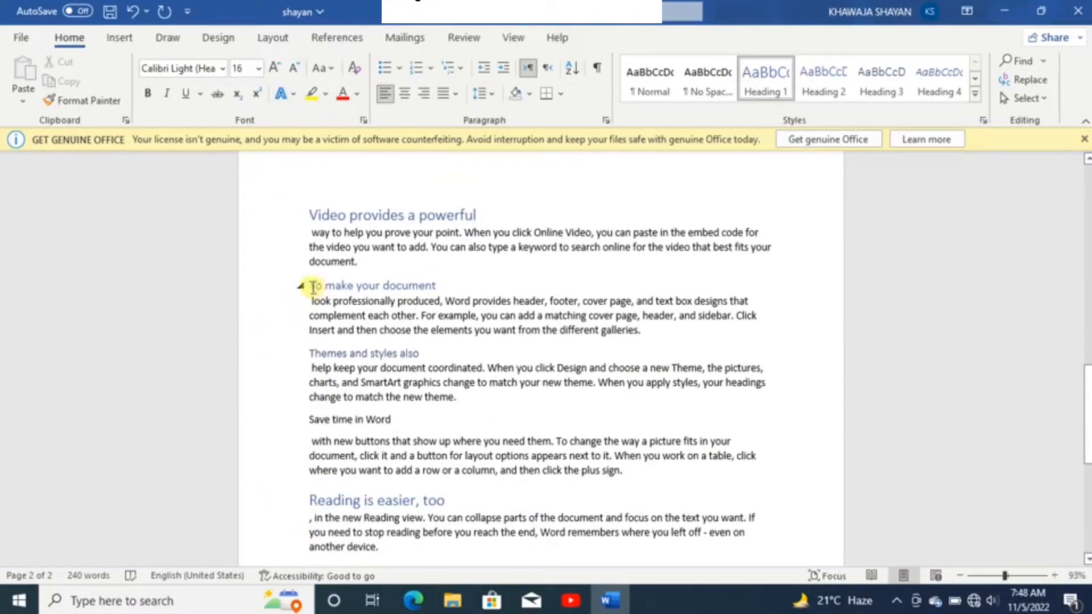
left_click(312, 286)
key("Return")
key("Return")
key("Return")
key("Return")
key("Return")
key("Return")
key("Return")
key("Return")
key("Return")
key("Return")
key("Return")
key("Return")
key("Return")
key("Return")
key("Return")
key("Return")
key("Return")
key("Return")
key("Return")
key("Return")
key("Return")
key("Return")
key("Return")
key("Return")
key("Return")
key("Return")
key("Return")
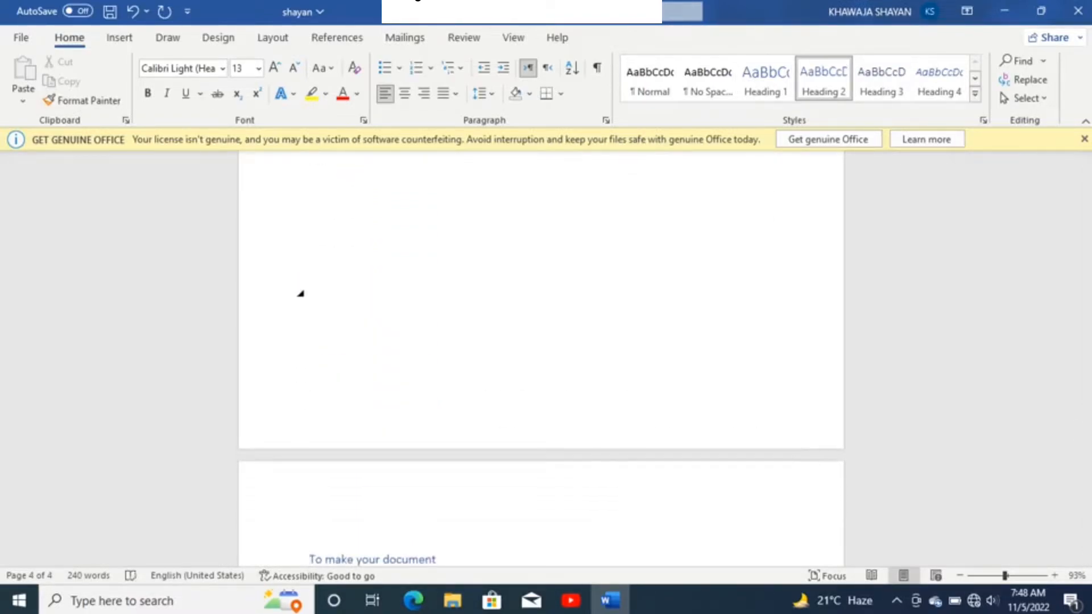
Step: Insert blank lines before the heading "Themes and styles also" to push it to the top of page 6
scroll(300, 293, "down", 7)
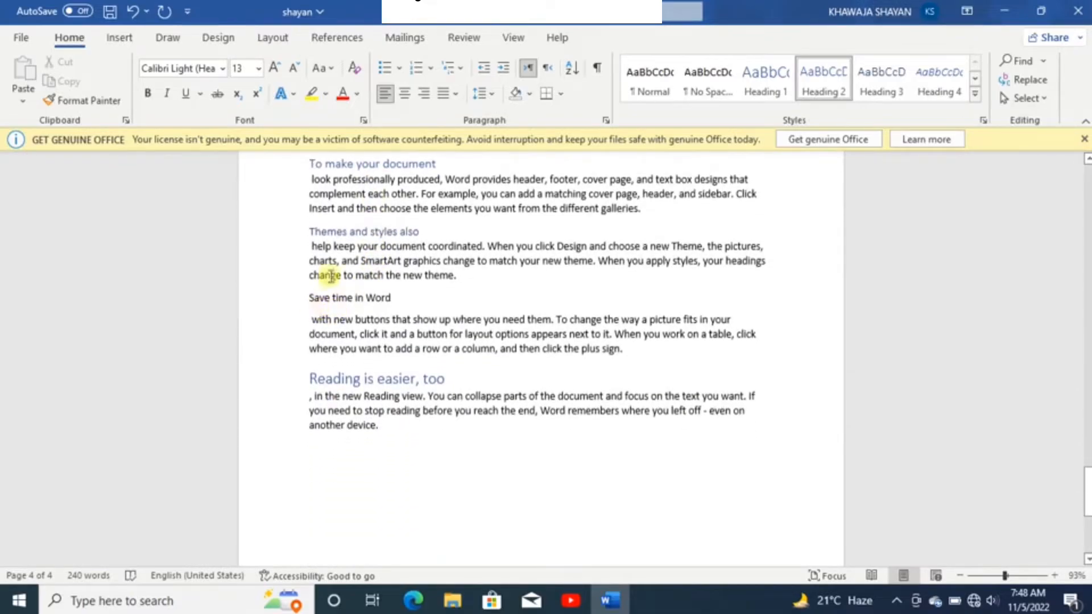
left_click(309, 232)
key("Return")
key("Return")
key("Return")
key("Return")
key("Return")
key("Return")
key("Return")
key("Return")
key("Return")
key("Return")
key("Return")
key("Return")
key("Return")
key("Return")
key("Return")
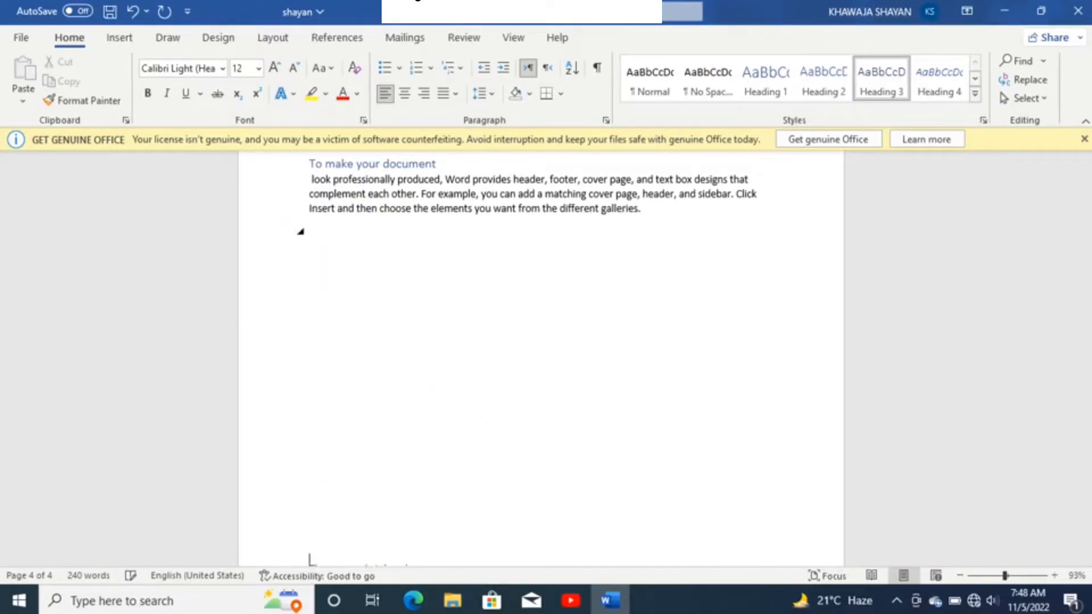
key("Return")
key("Return")
key("Return")
key("Return")
key("Return")
key("Return")
key("Return")
key("Return")
key("Return")
key("Return")
key("Return")
key("Return")
key("Return")
key("Return")
key("Return")
key("Return")
key("Return")
key("Return")
key("Return")
key("Return")
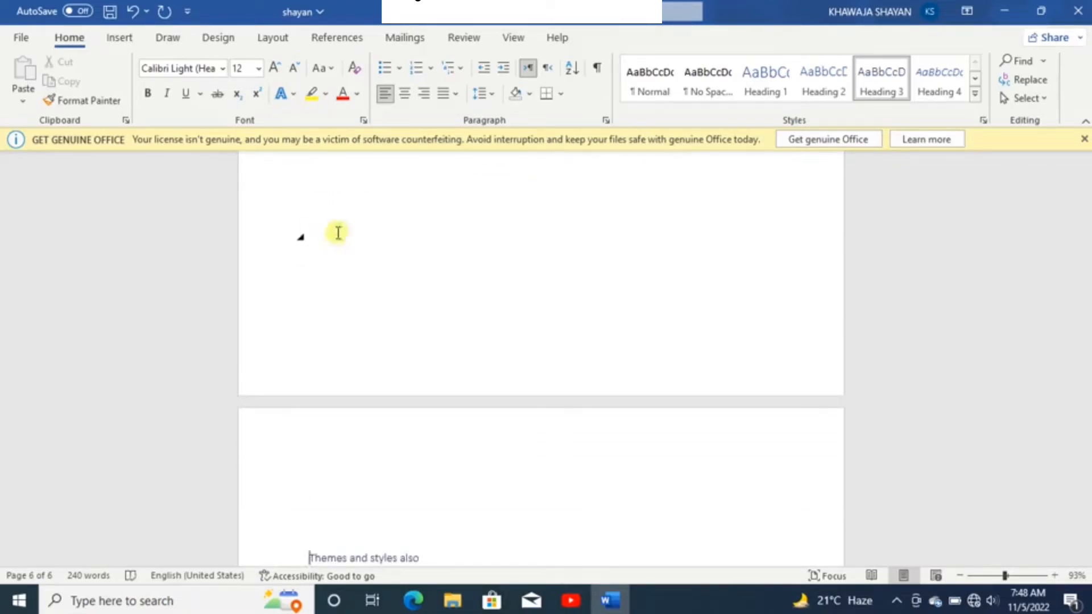
Step: Insert the built-in Automatic Table 1 table of contents at the start of the blank first page
scroll(330, 232, "up", 10)
scroll(352, 237, "up", 10)
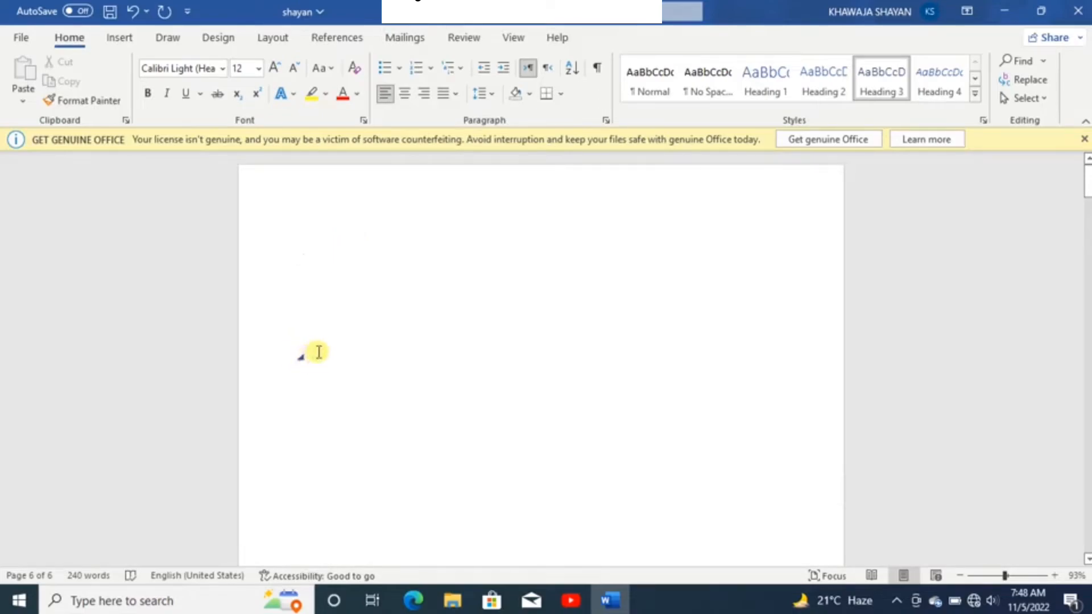
left_click(334, 271)
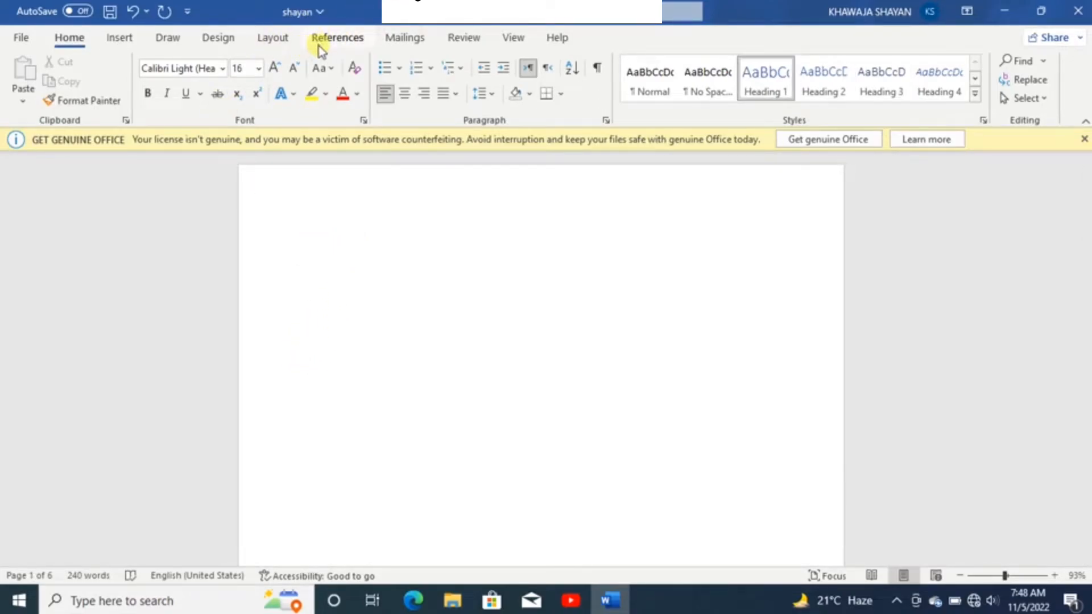
left_click(337, 39)
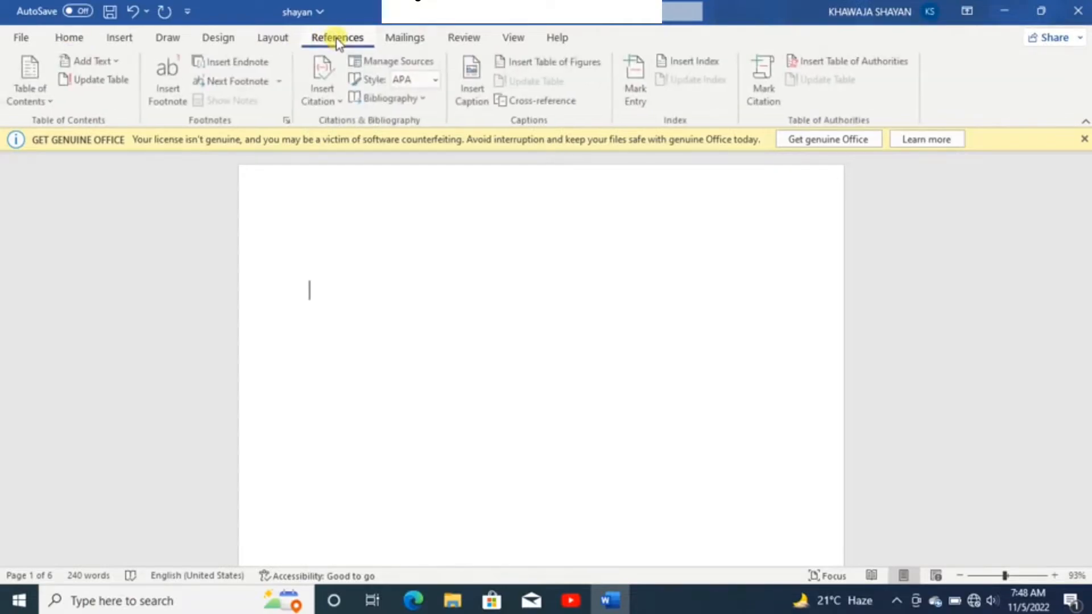
left_click(25, 99)
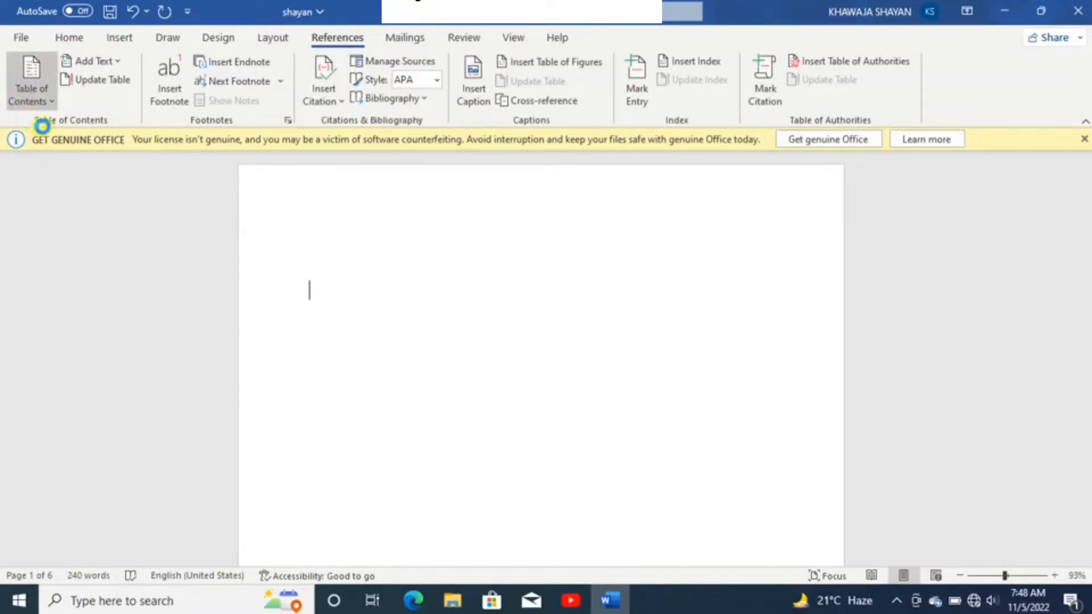
left_click(39, 102)
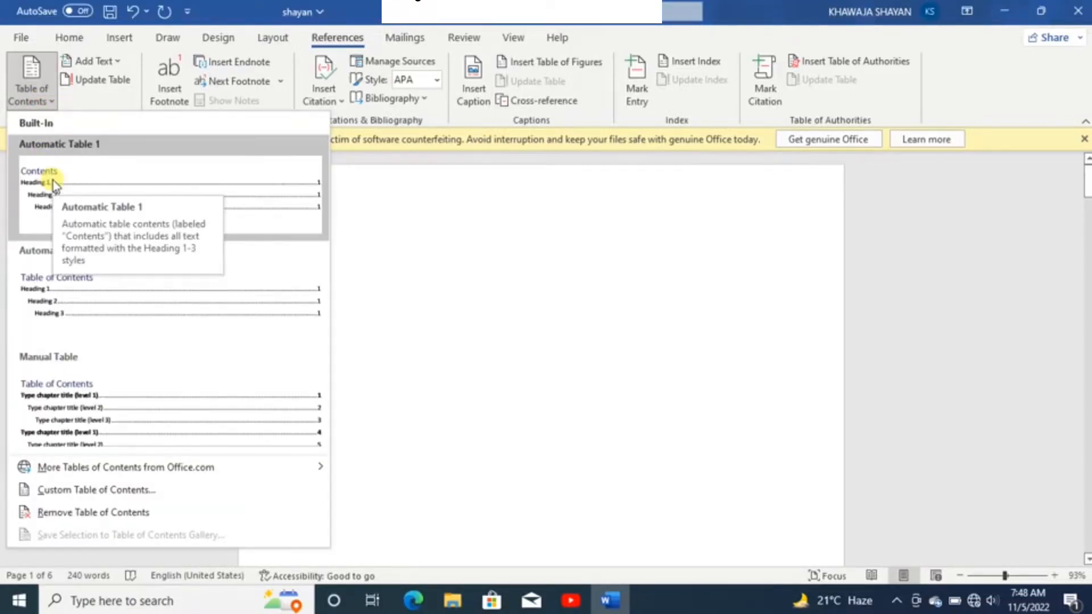
left_click(53, 179)
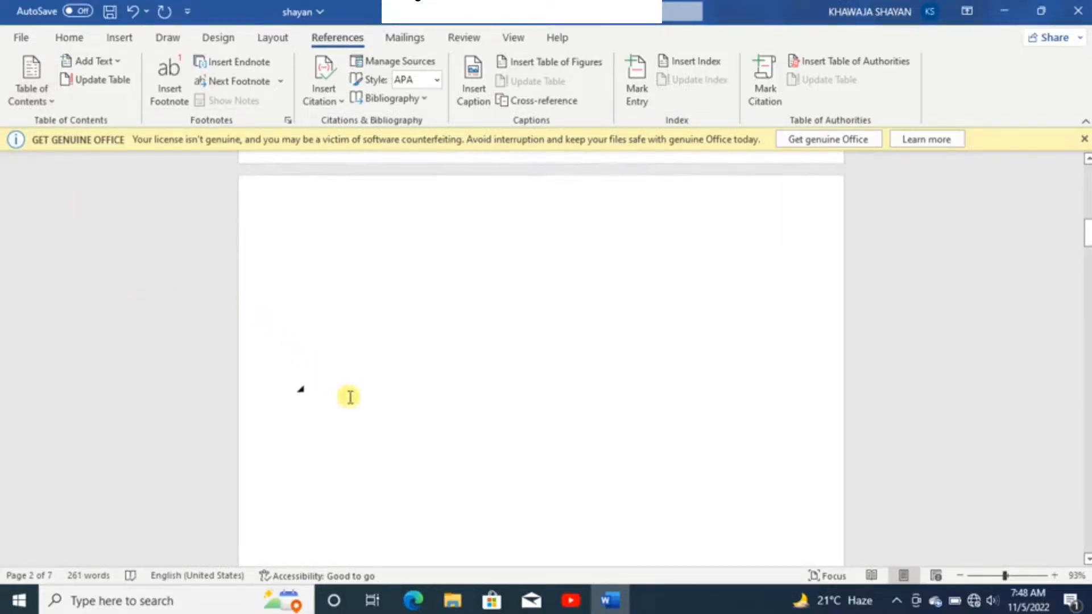
Step: Follow the table of contents links to "Themes and styles also" and "Reading is easier, too"
scroll(350, 397, "up", 5)
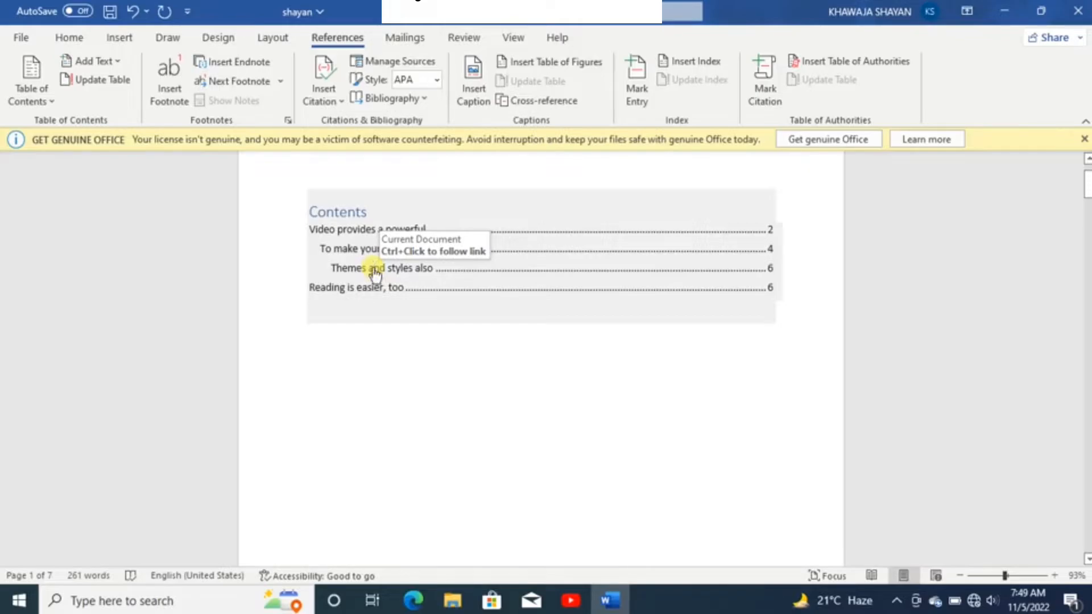
left_click(374, 272, "ctrl")
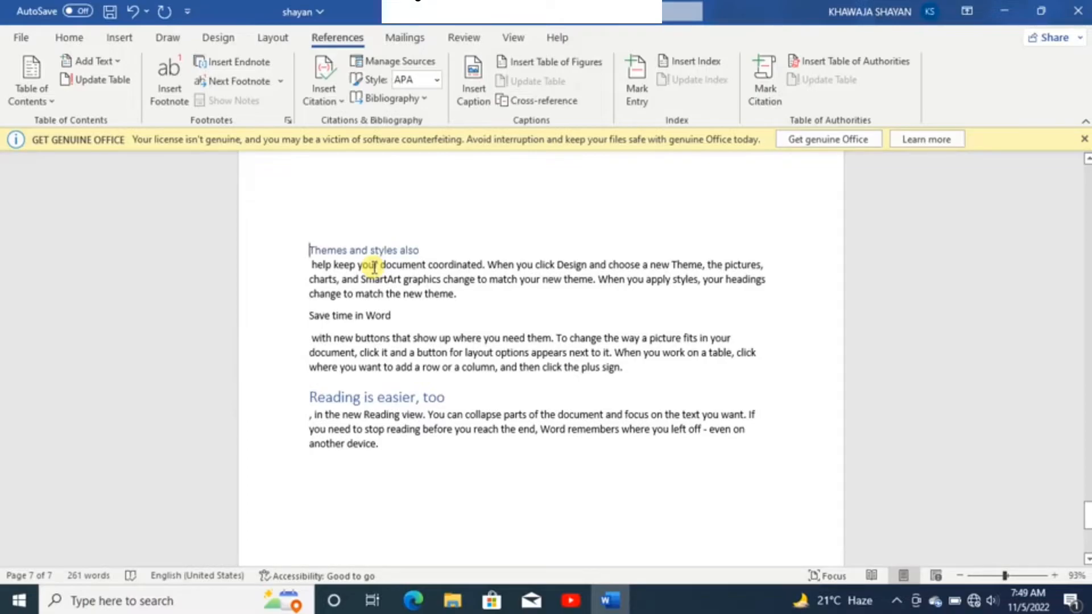
scroll(374, 268, "up", 15)
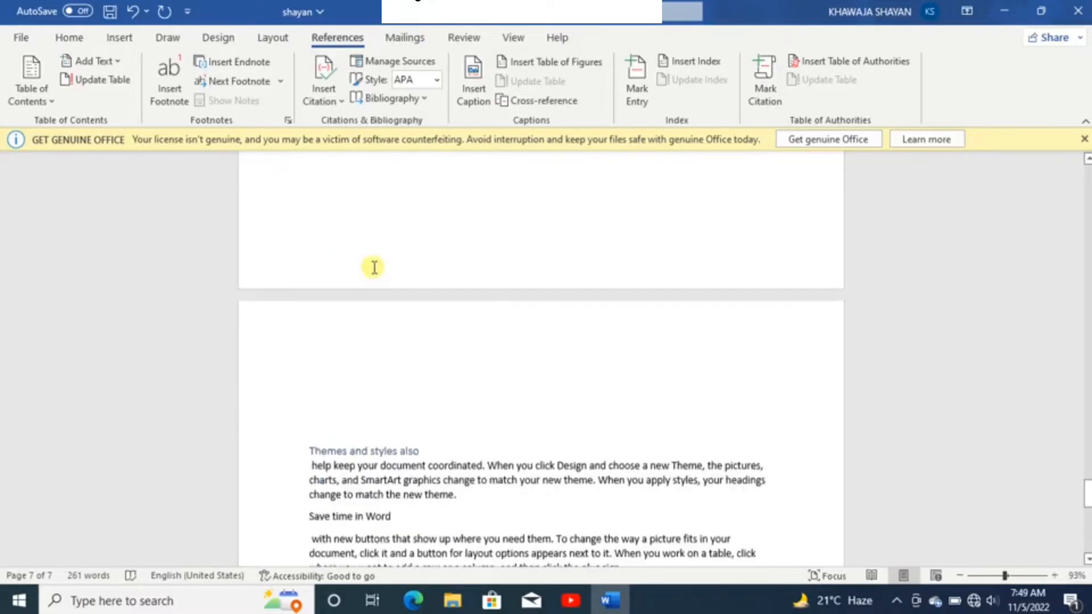
scroll(373, 267, "up", 15)
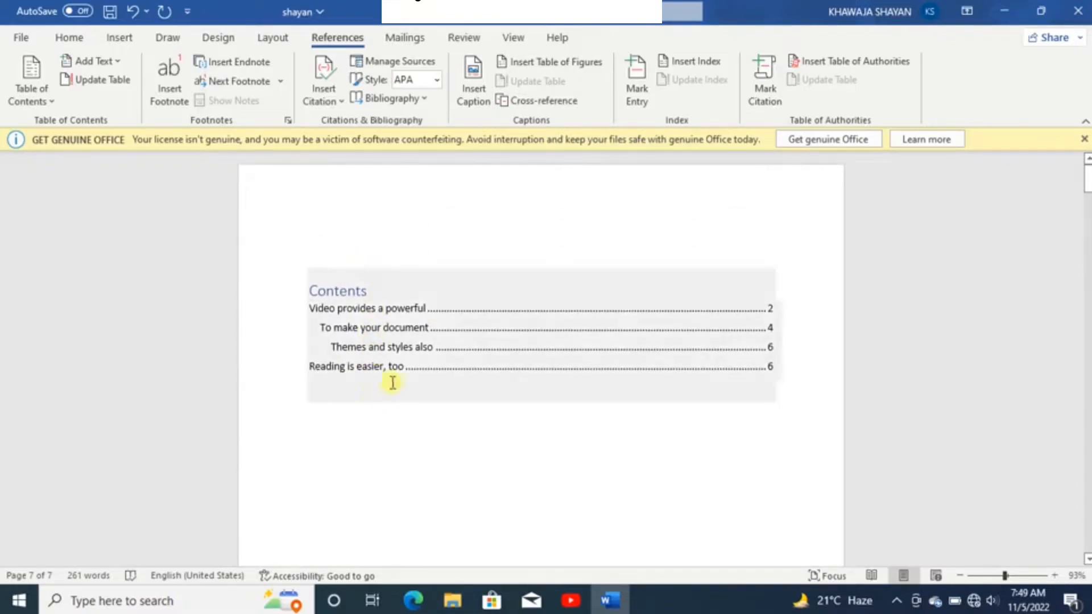
left_click(385, 368, "ctrl")
scroll(385, 368, "up", 10)
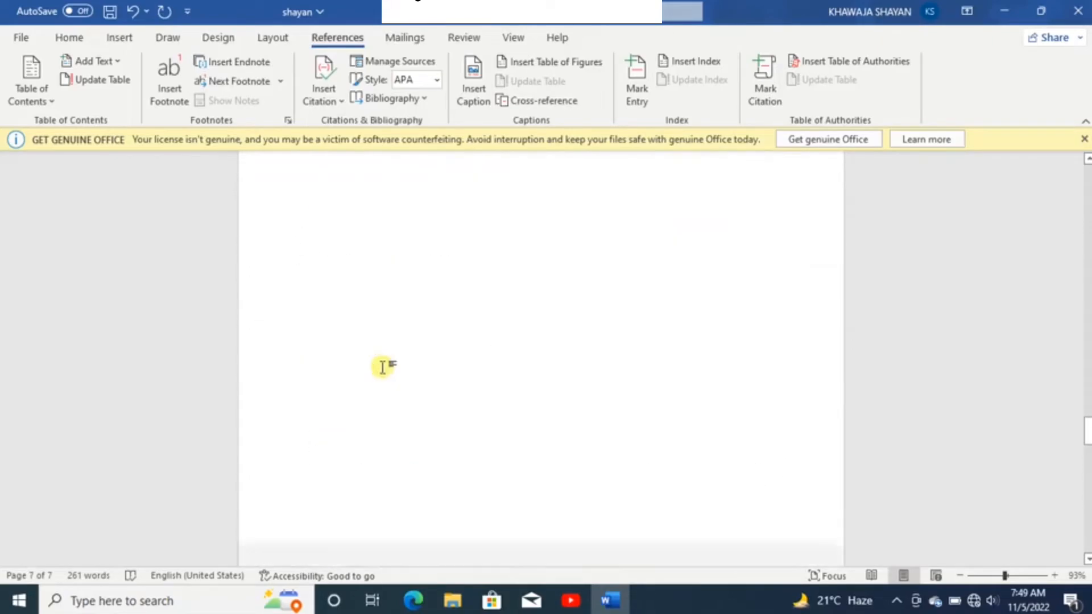
Step: Start a new paragraph at "each other." under "To make your document" and apply the Heading 1 style to those two words
scroll(385, 368, "down", 10)
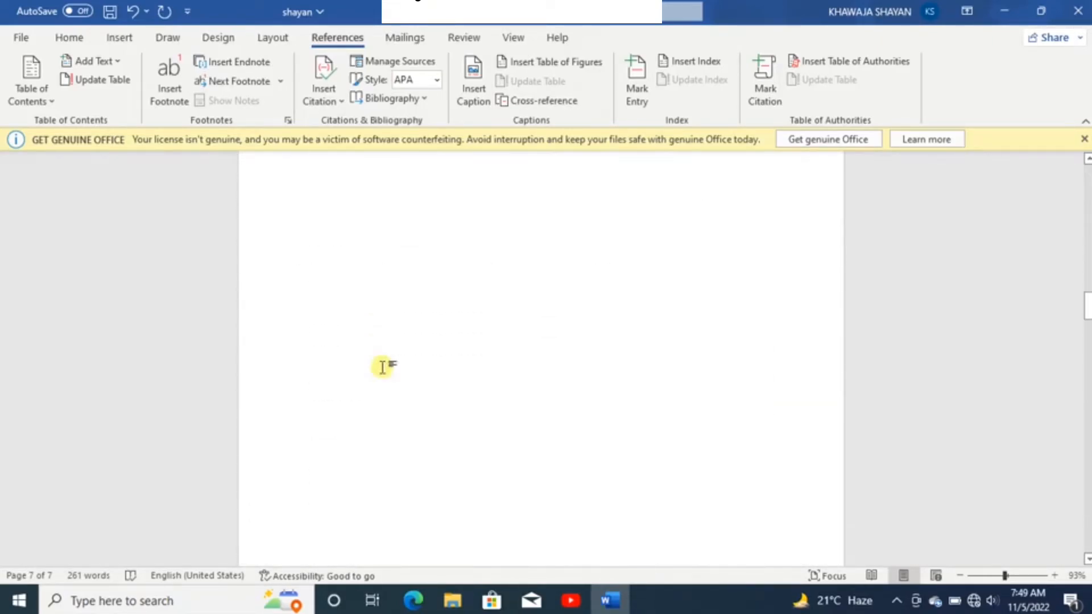
scroll(384, 367, "down", 5)
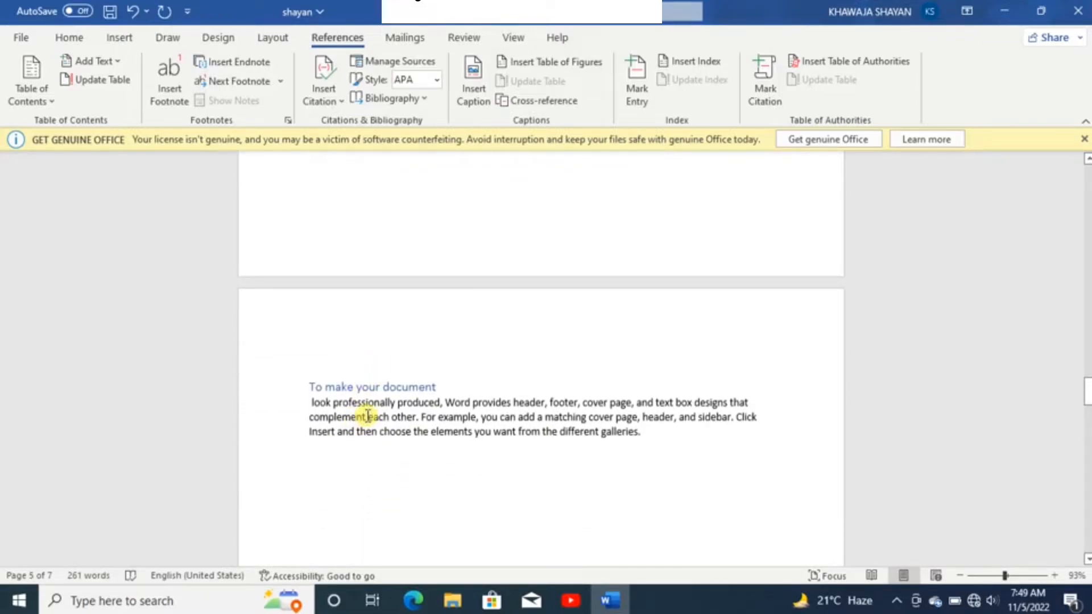
left_click(367, 417)
key("Return")
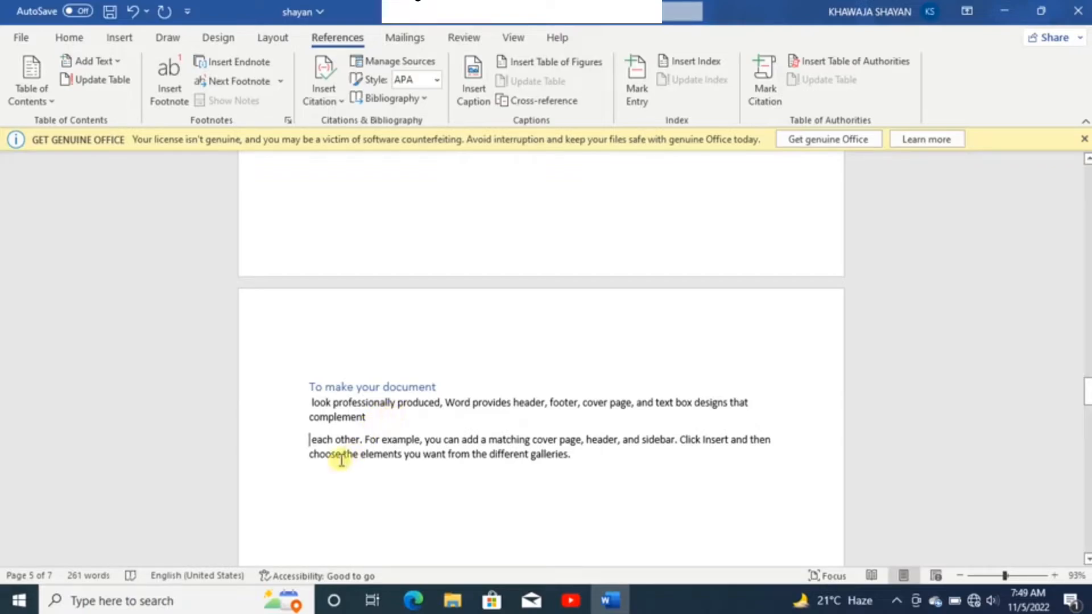
left_click_drag(363, 439, 310, 440)
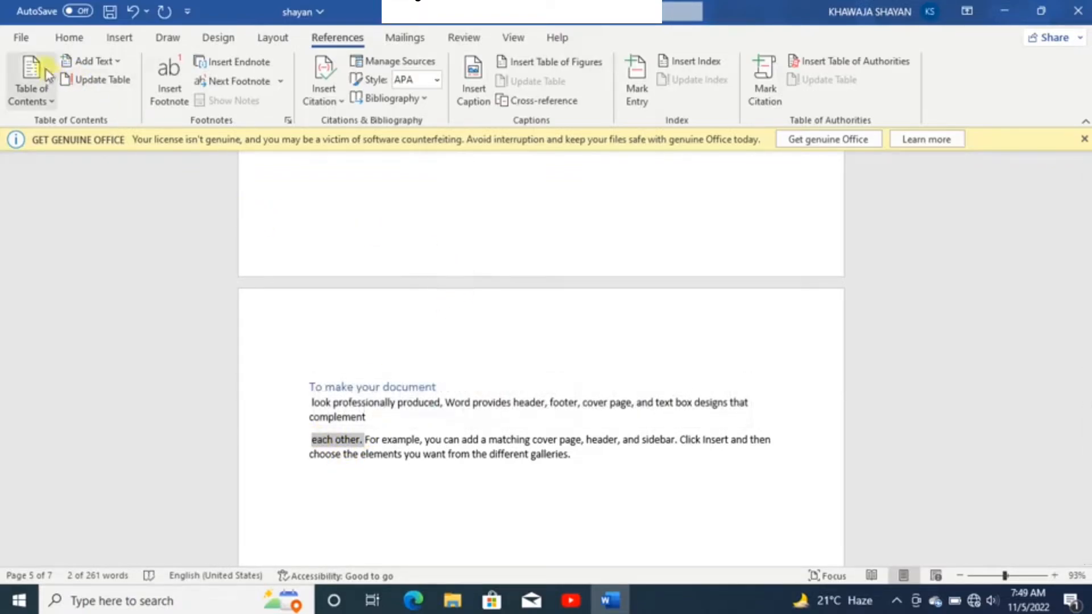
left_click(82, 35)
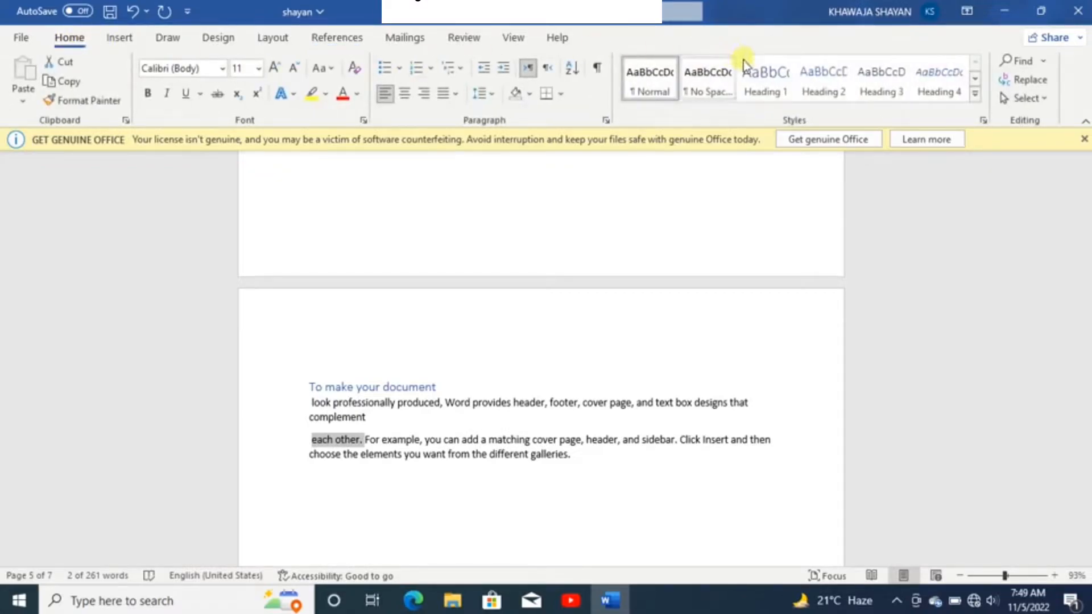
left_click(752, 73)
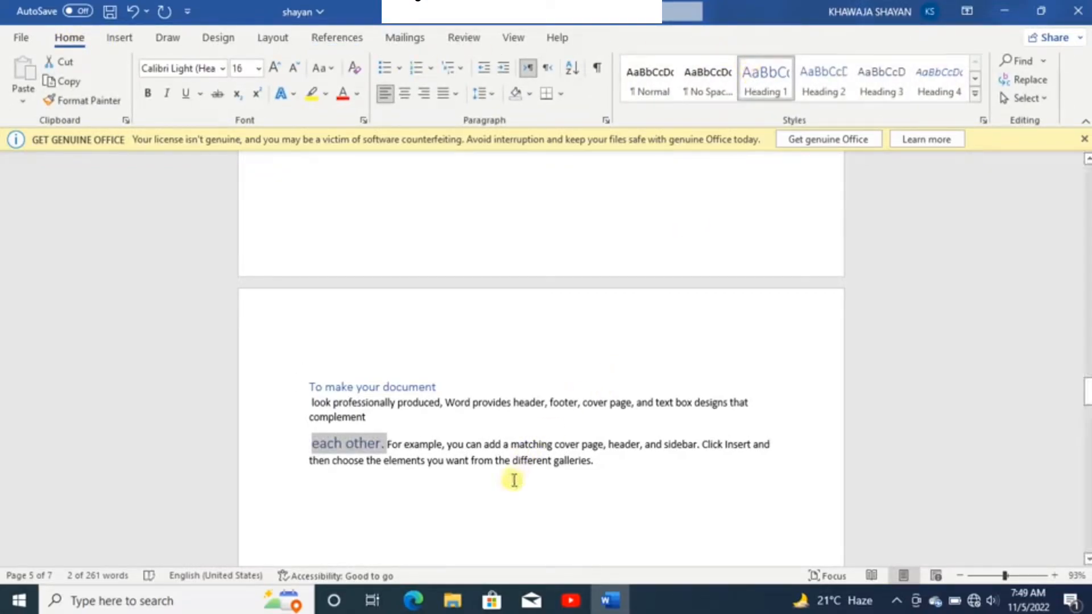
left_click(606, 482)
scroll(607, 483, "up", 15)
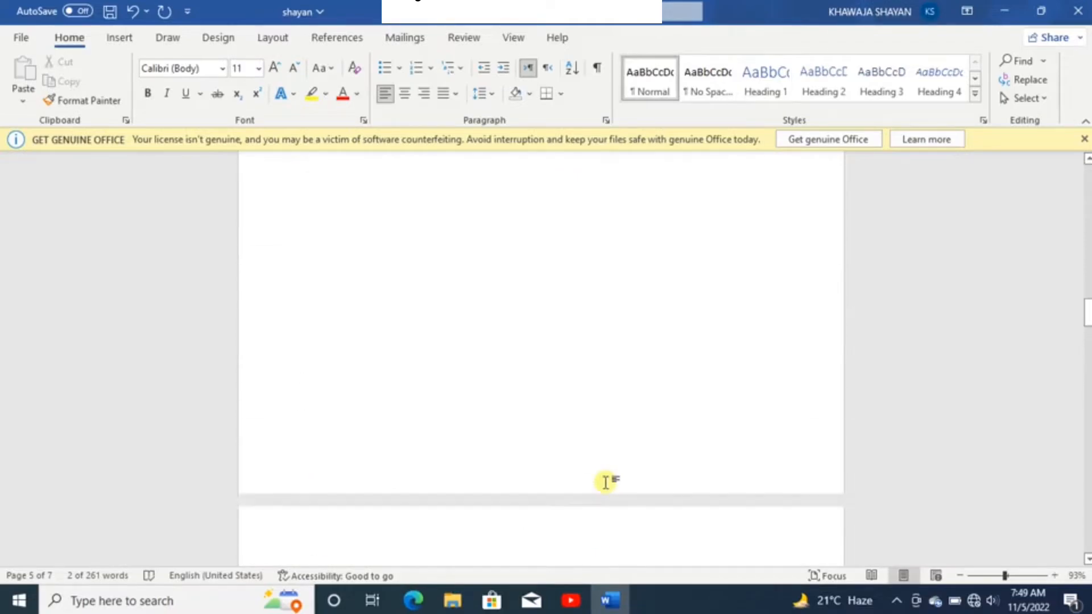
Step: Update the entire table of contents on the first page, including its entries and page numbers
scroll(606, 483, "up", 3)
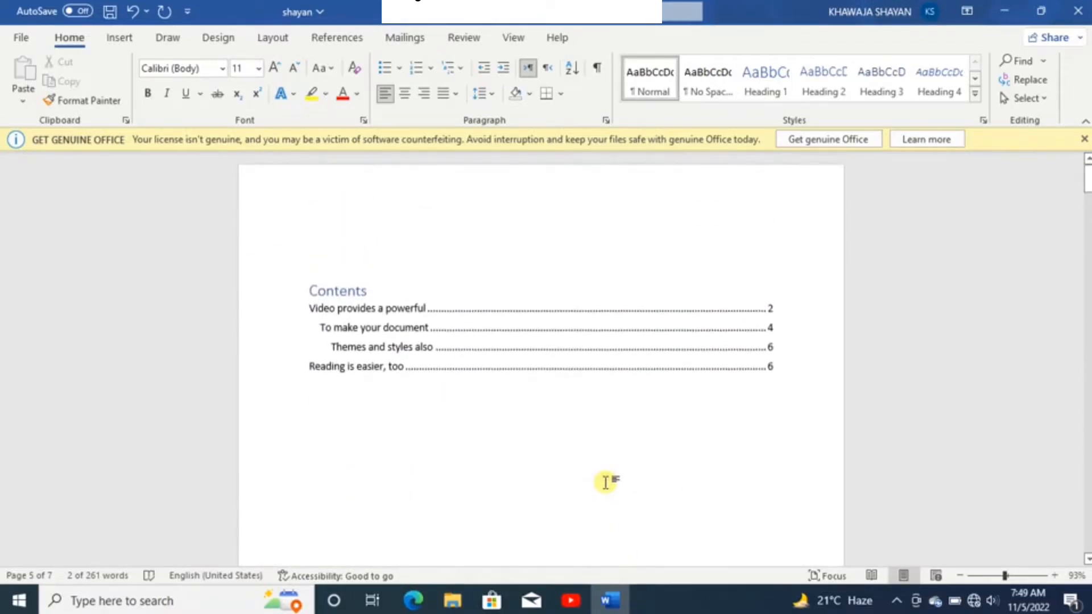
left_click(520, 407)
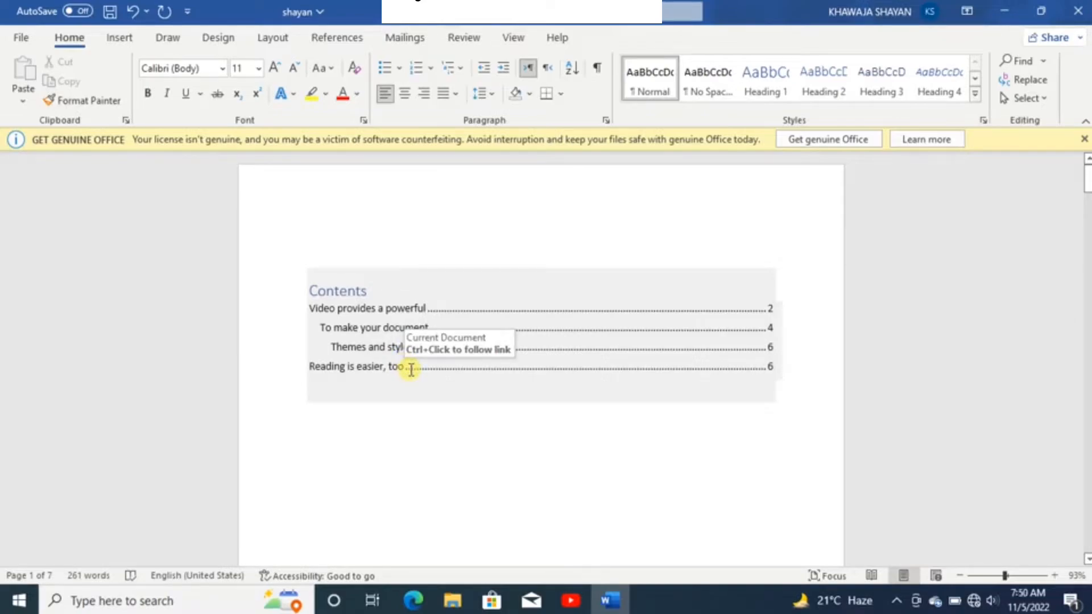
left_click(308, 256)
left_click(337, 38)
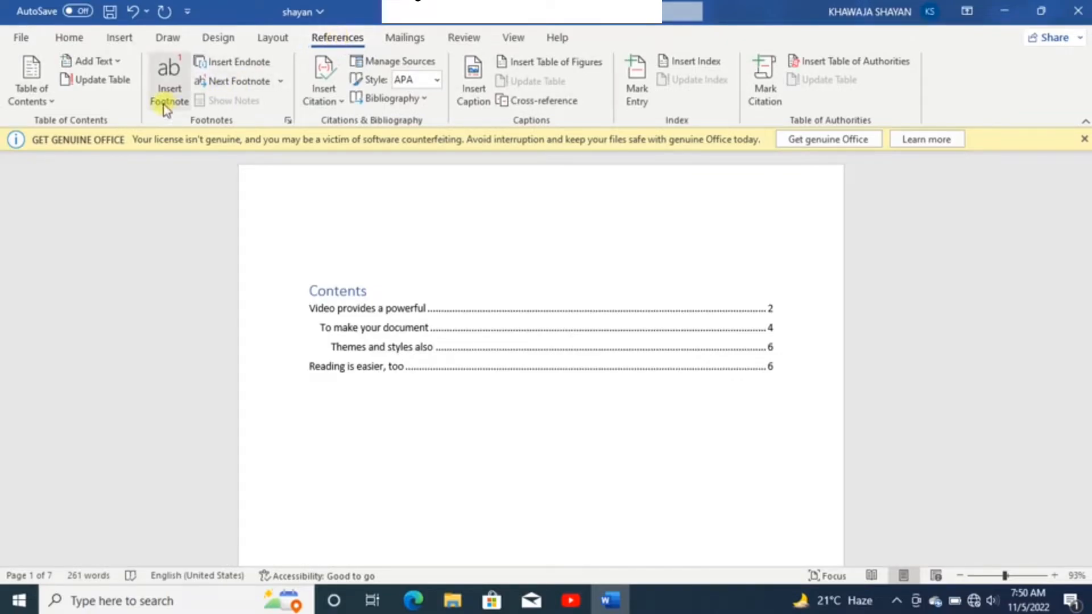
left_click(84, 80)
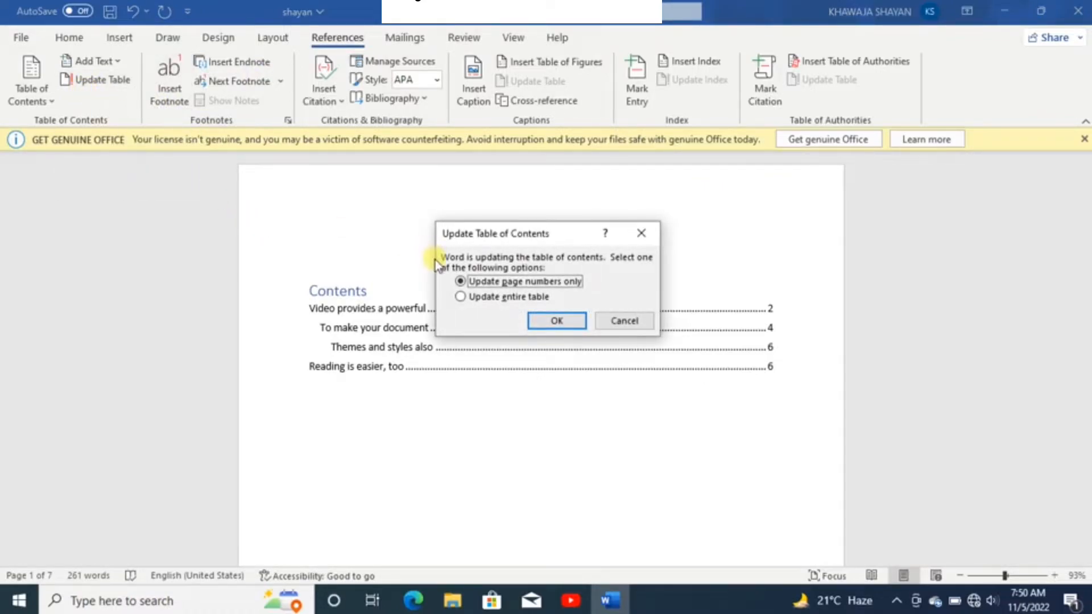
left_click(476, 297)
left_click(552, 320)
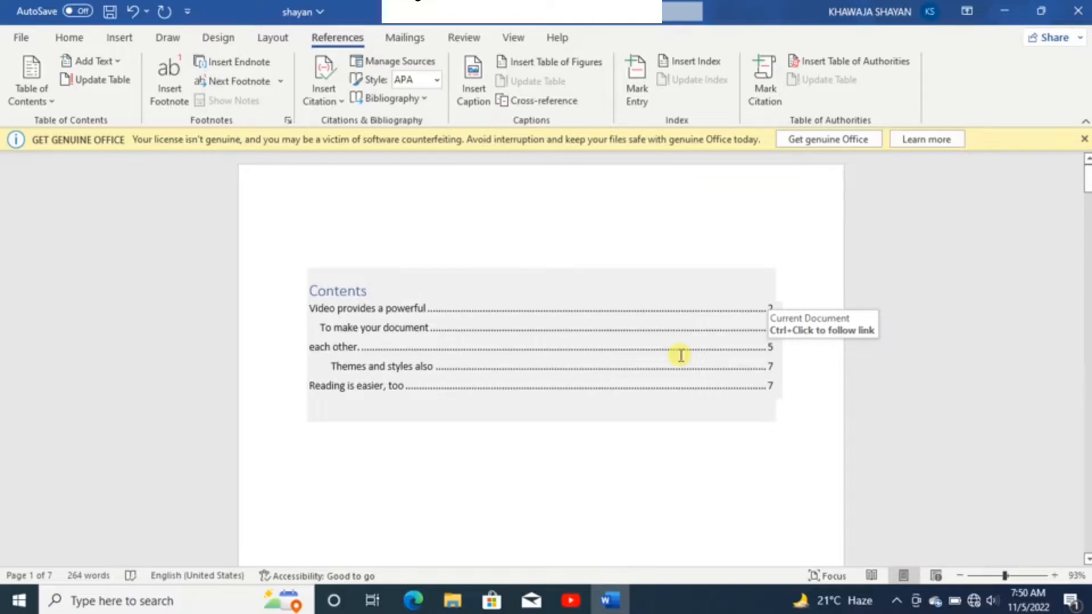
Step: Insert a footnote on a new line below the paragraph ending "best fits your document."
scroll(437, 376, "down", 5)
scroll(438, 378, "down", 10)
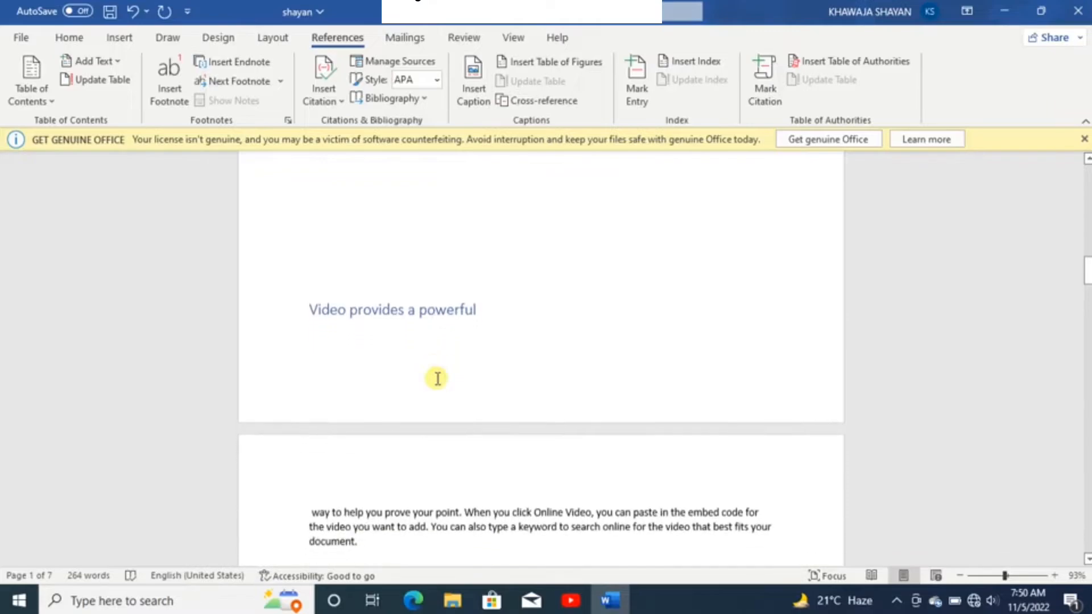
scroll(419, 458, "down", 3)
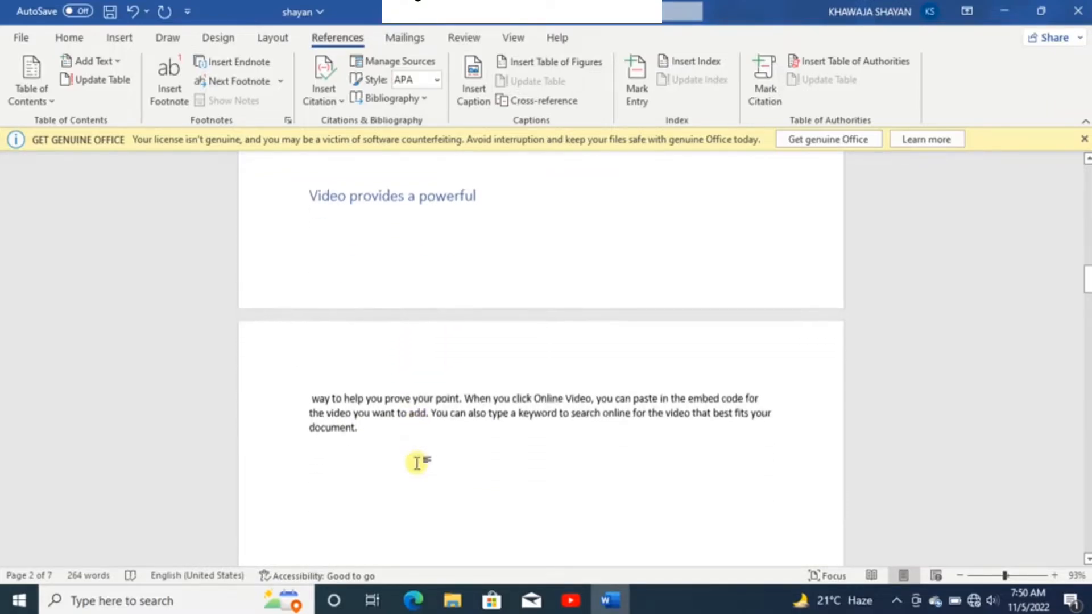
left_click(369, 427)
key("Return")
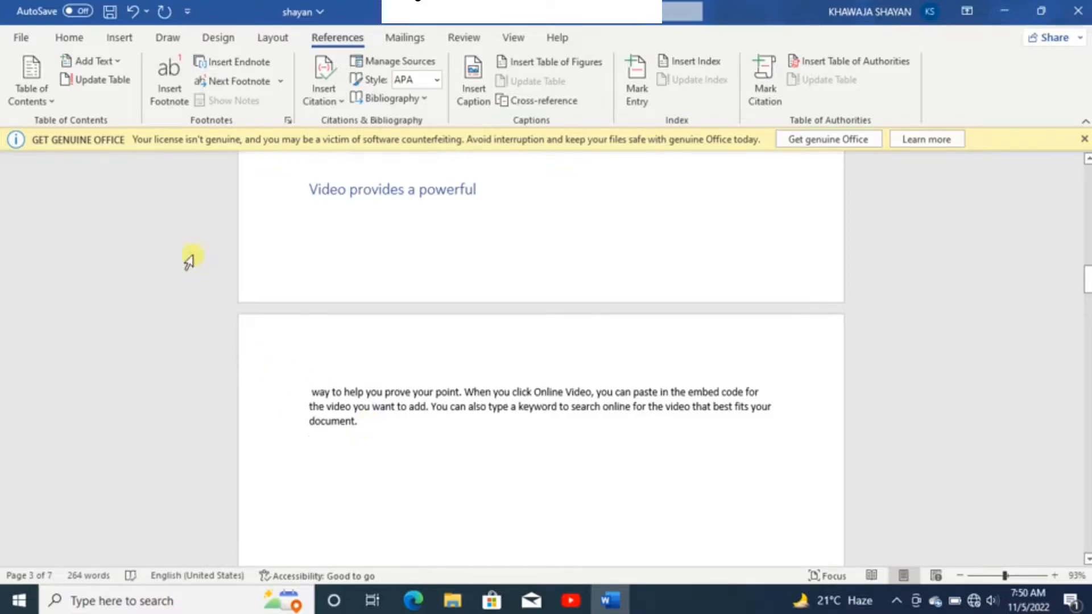
left_click(176, 87)
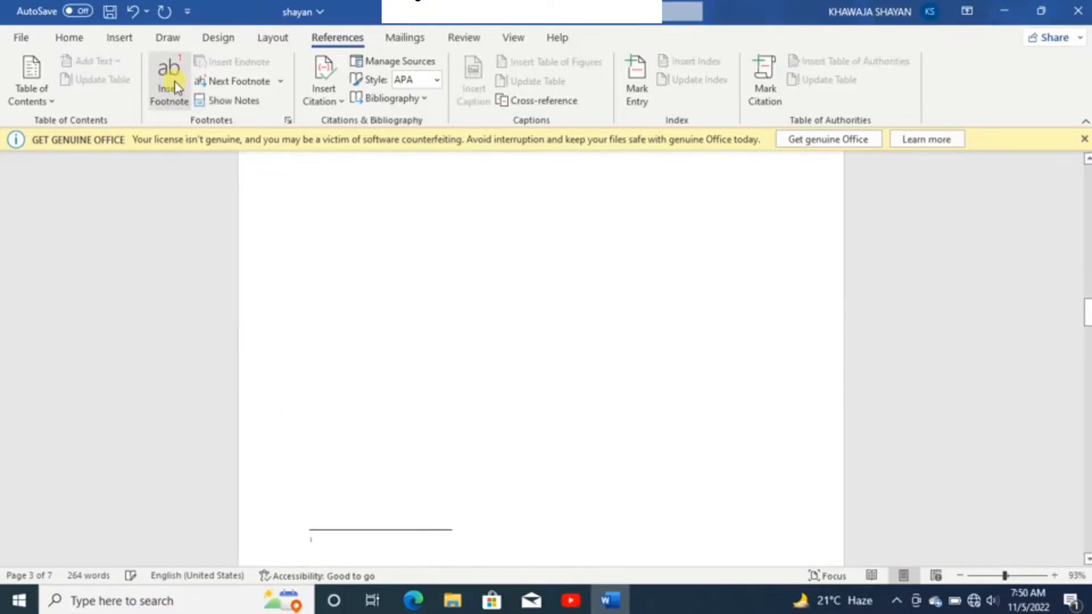
scroll(282, 252, "up", 5)
scroll(282, 252, "up", 1)
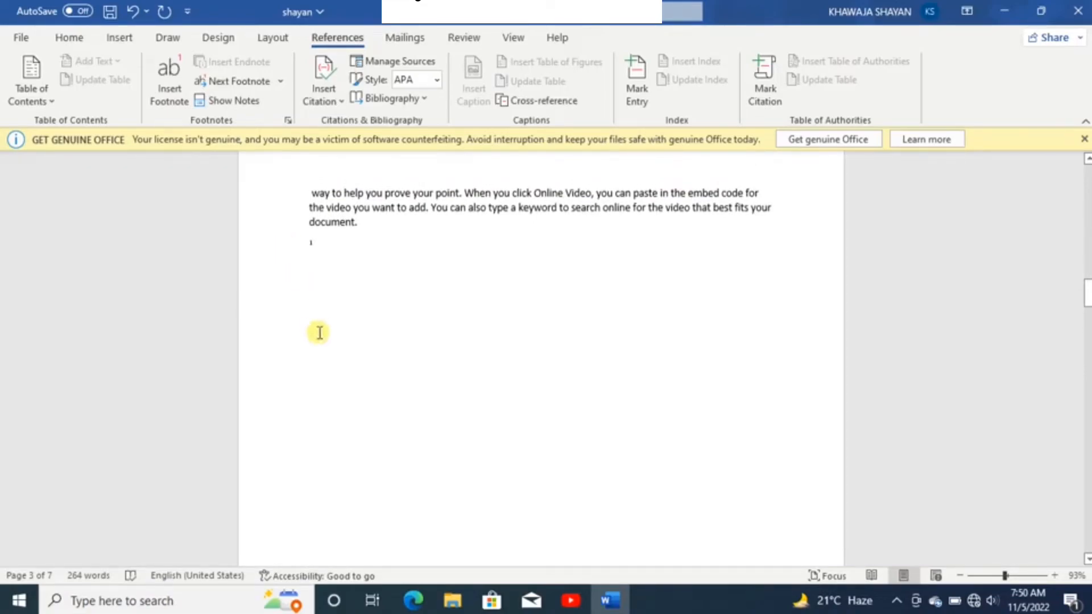
scroll(319, 332, "down", 3)
scroll(319, 332, "down", 3)
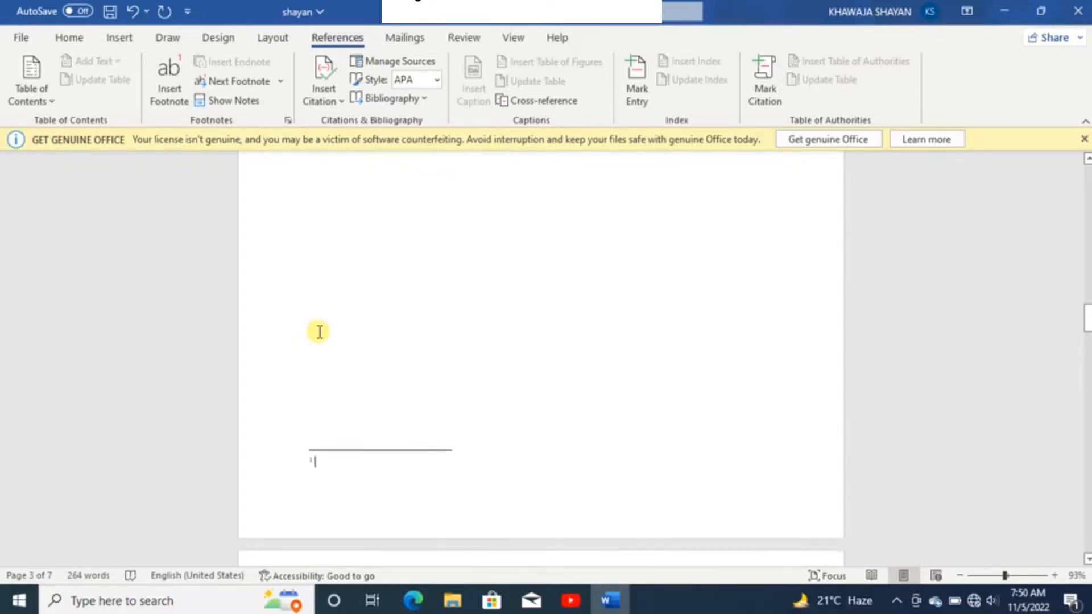
type("ghk")
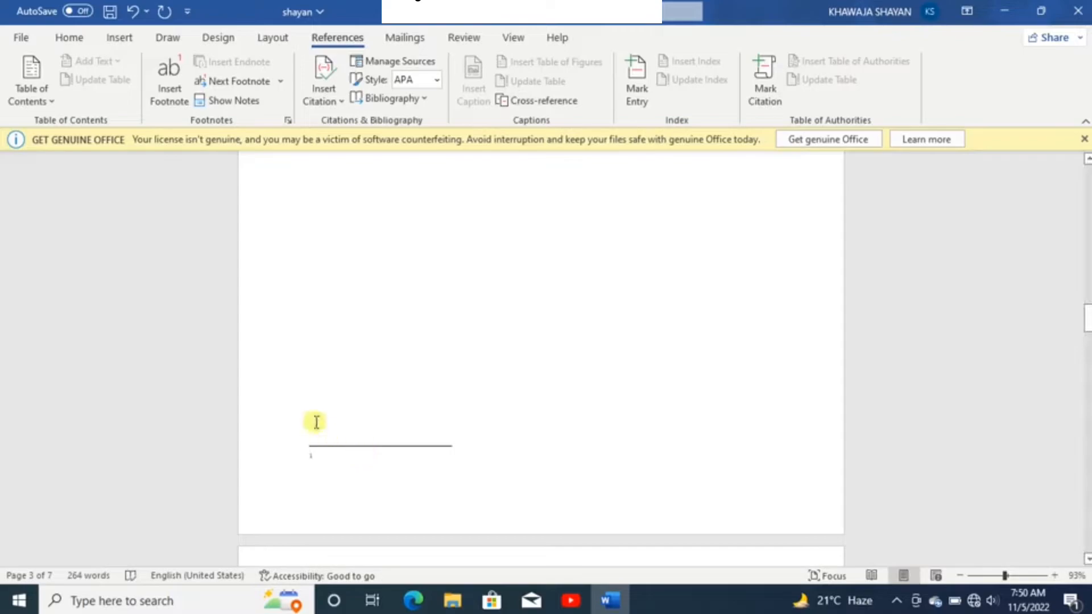
Step: Split the "each other." paragraph before "then choose the elements" with blank lines and insert a footnote there reading "hkj"
scroll(337, 405, "down", 5)
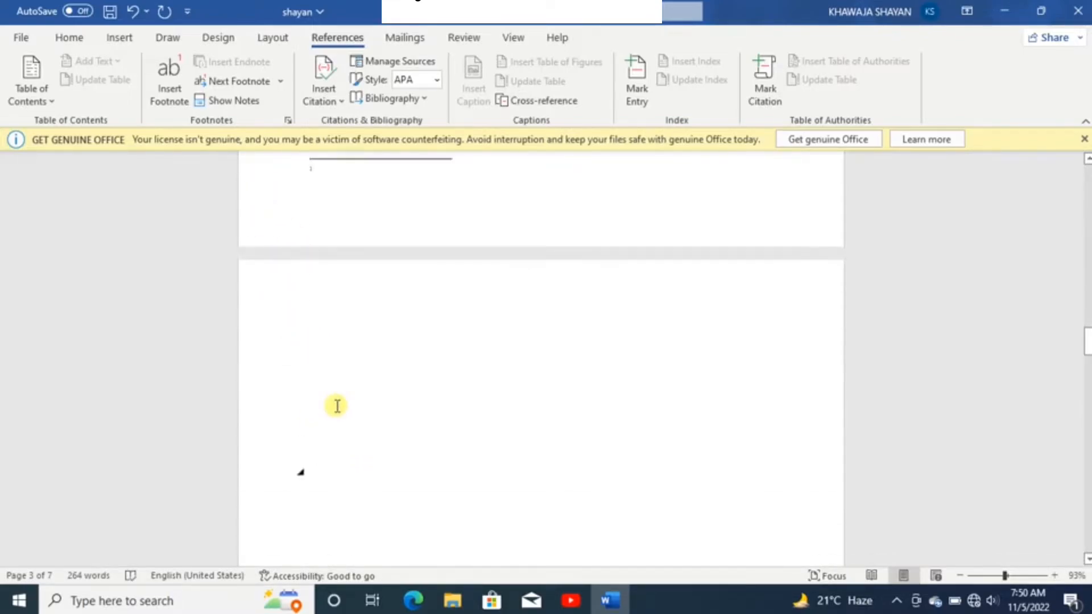
scroll(337, 405, "down", 5)
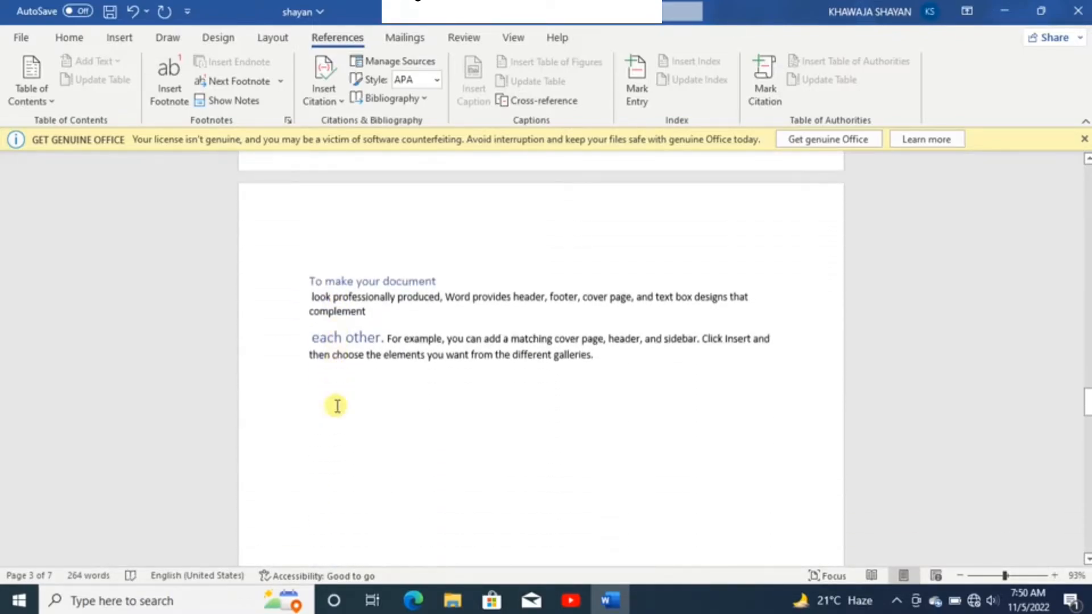
left_click(309, 368)
left_click(310, 303)
key("Return")
key("Return")
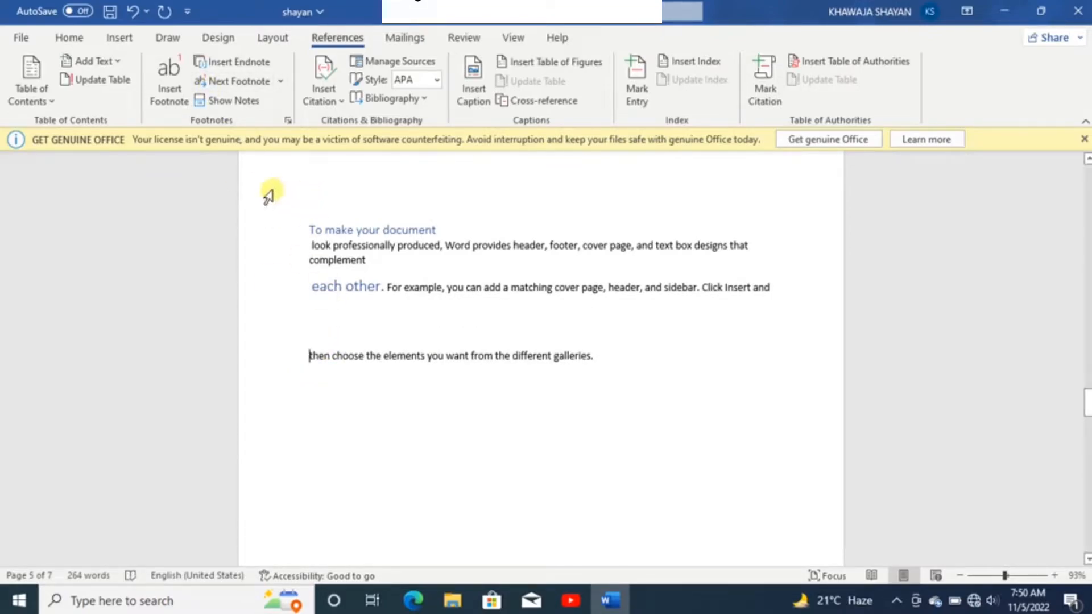
left_click(171, 83)
type("hk")
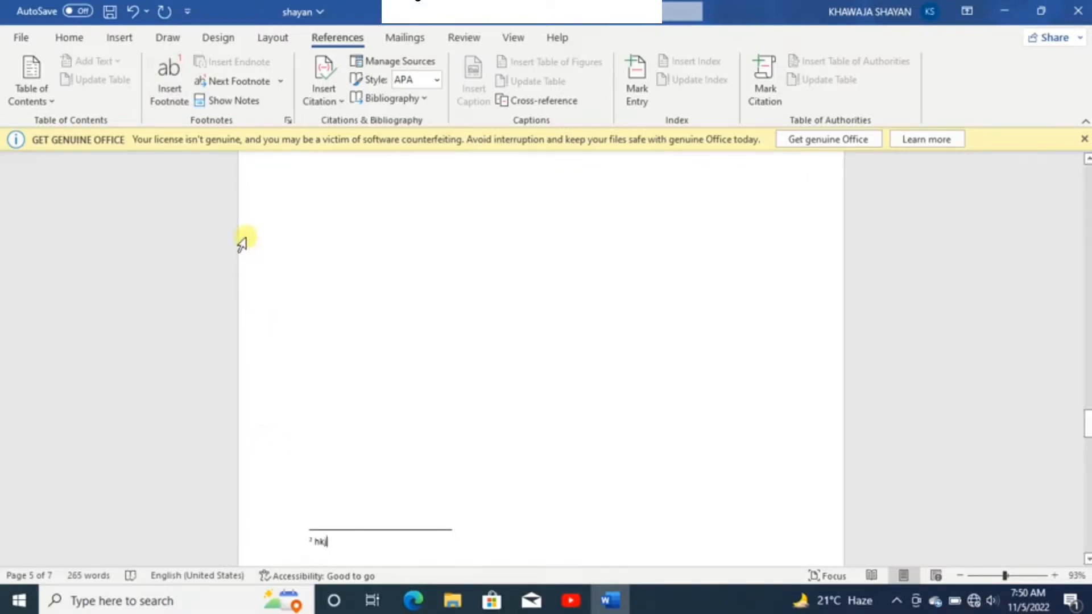
Step: Navigate between the document's footnotes with Next Footnote and Previous Footnote, and use Show Notes to switch to the note reference
left_click(241, 82)
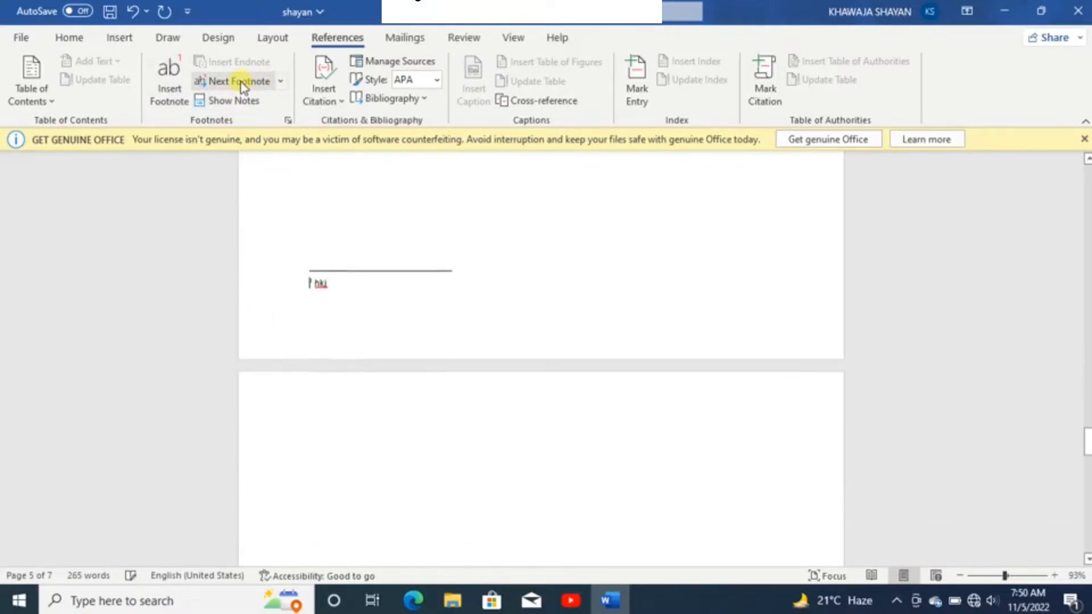
left_click(281, 81)
left_click(267, 128)
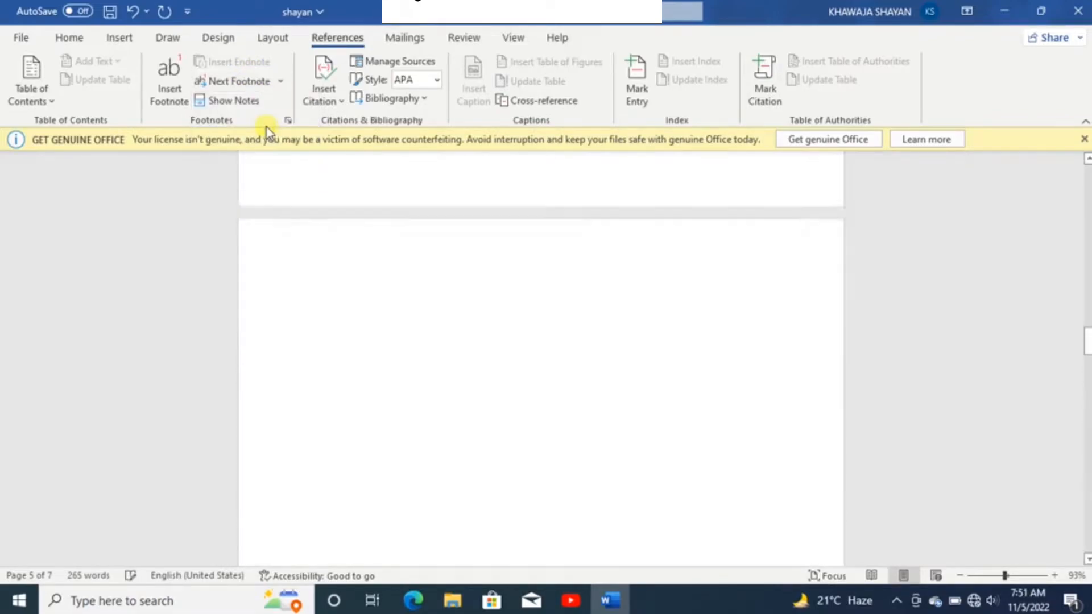
left_click(232, 107)
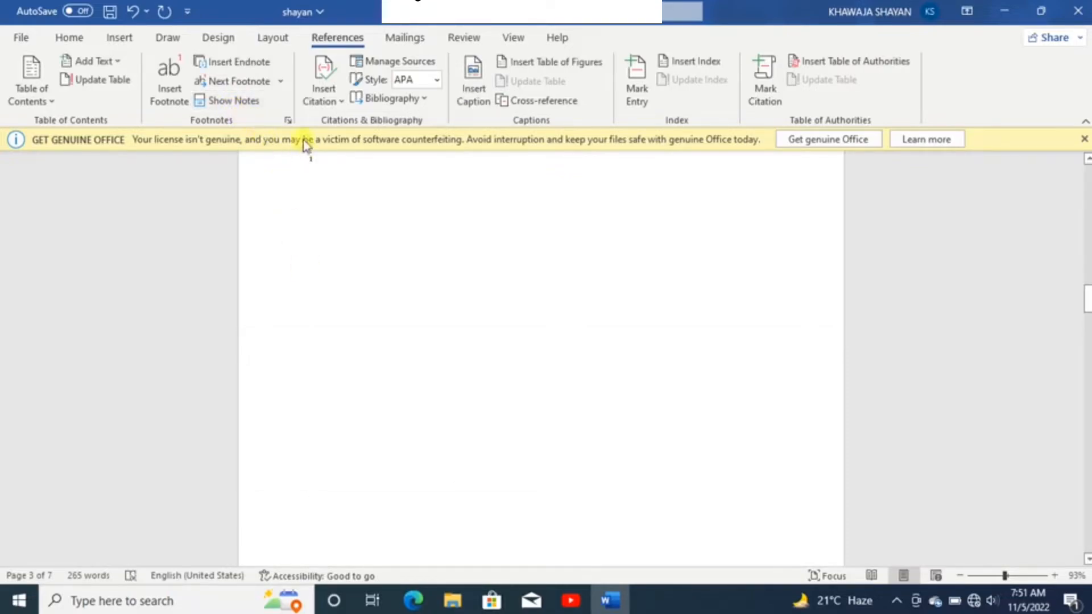
scroll(421, 331, "up", 5)
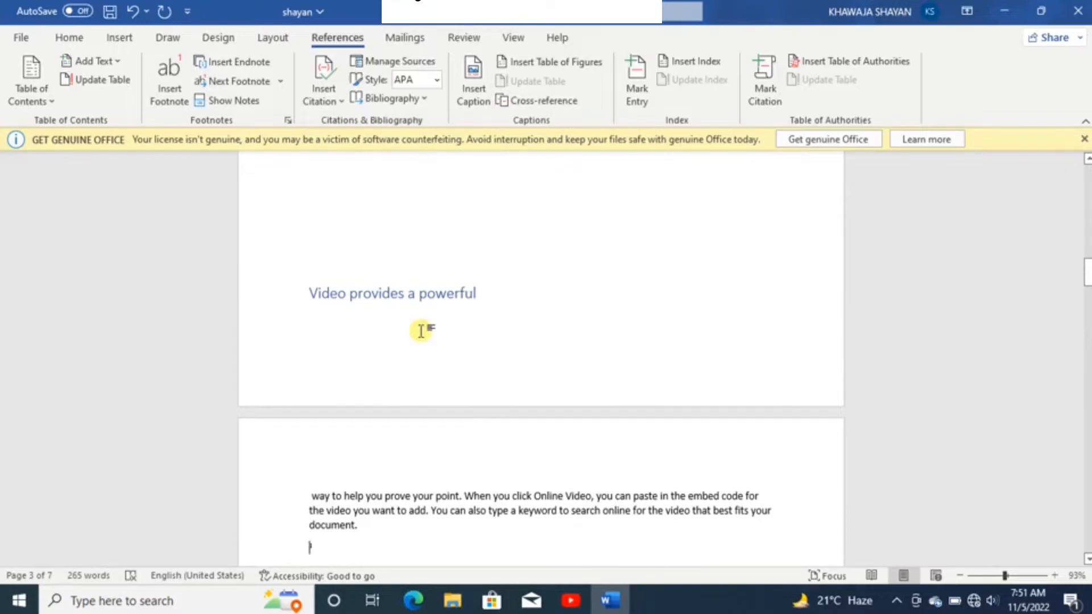
Step: Undo the footnotes, the added line breaks, the table of contents update and the Heading 1 style on "each other."
key("ctrl+z")
key("ctrl+z")
key("ctrl+z")
key("ctrl+z")
key("ctrl+z")
key("ctrl+z")
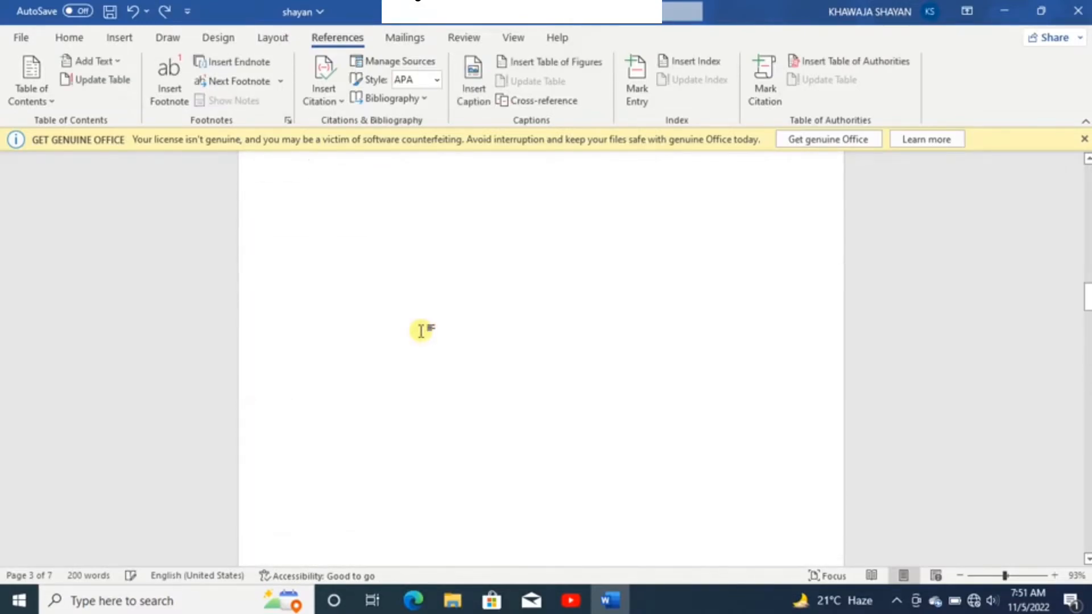
key("ctrl+z")
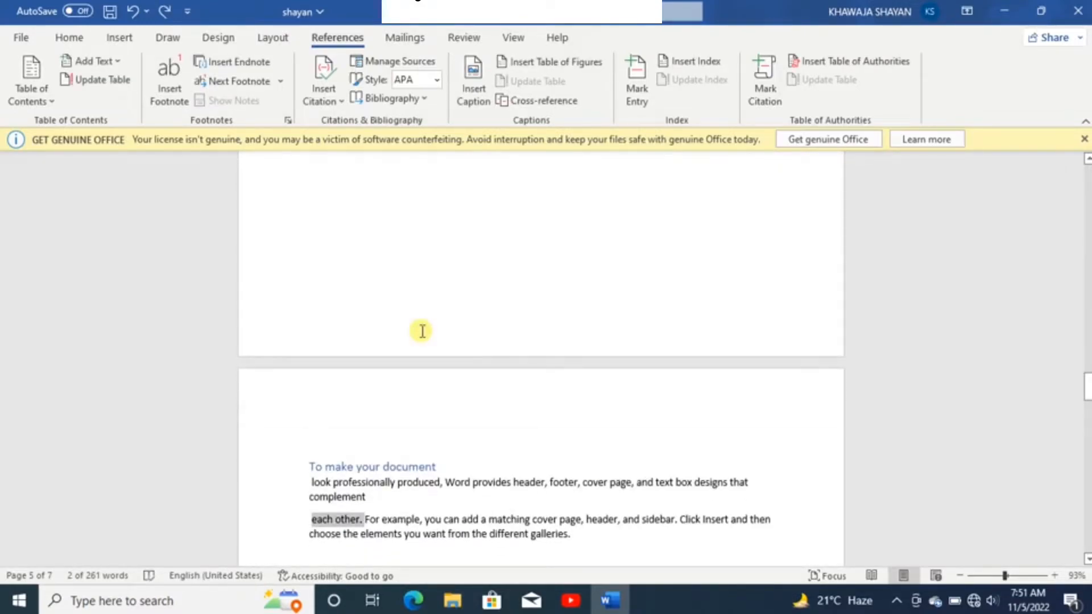
Step: Start a new paragraph after "different galleries." and begin creating a new citation source there
left_click(587, 546)
key("Return")
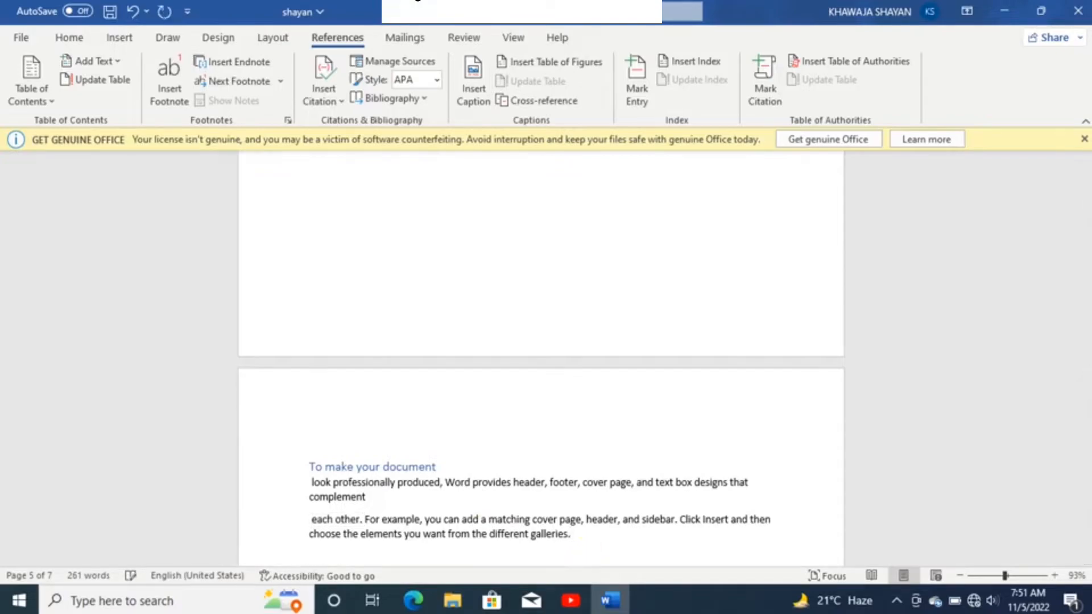
scroll(344, 87, "down", 2)
left_click(344, 87)
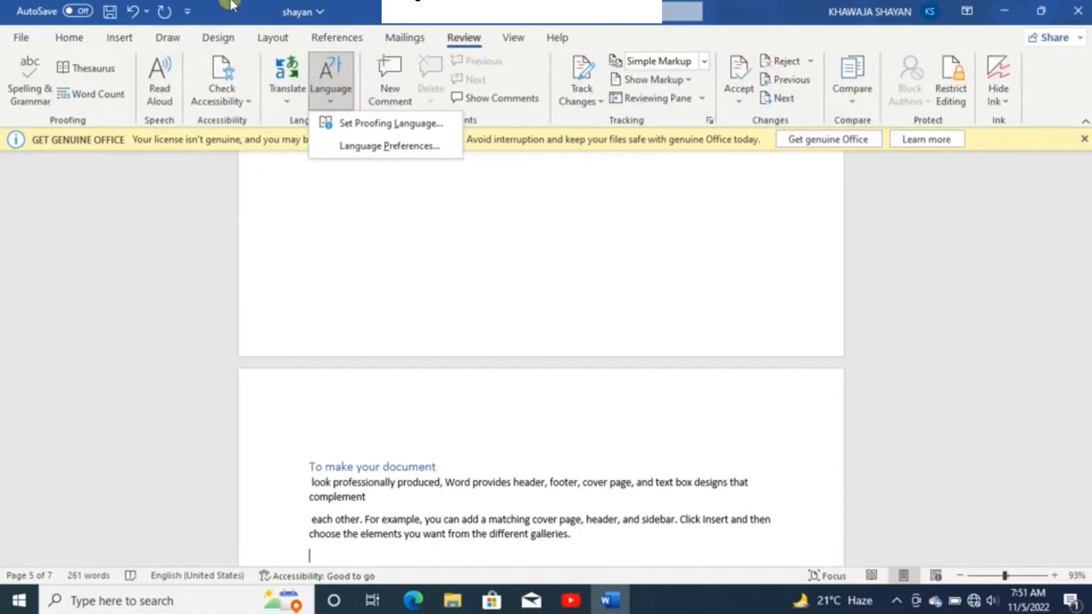
left_click(337, 39)
left_click(328, 93)
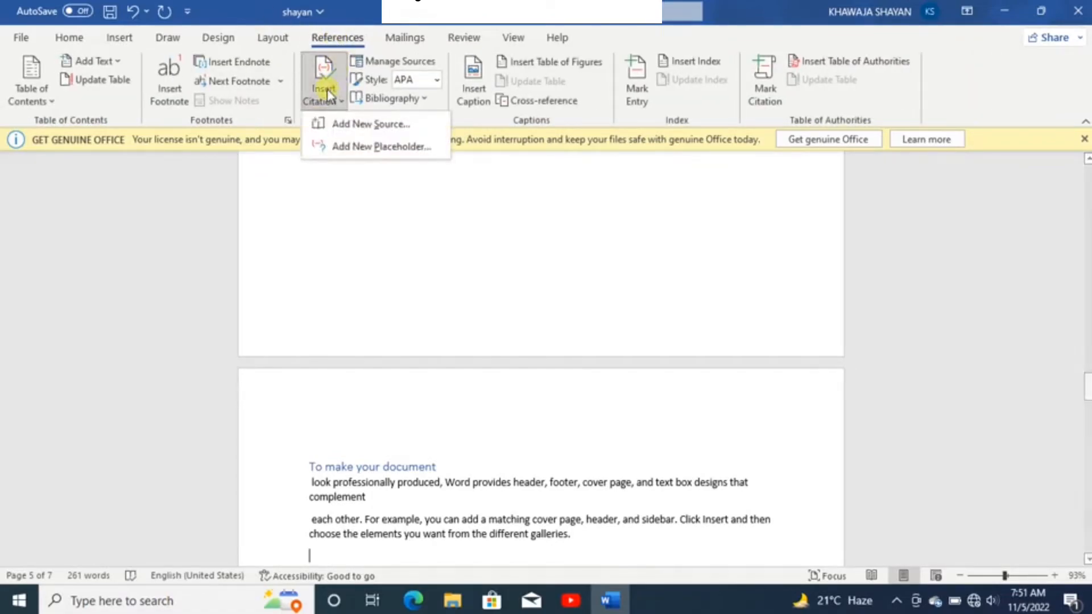
left_click(342, 127)
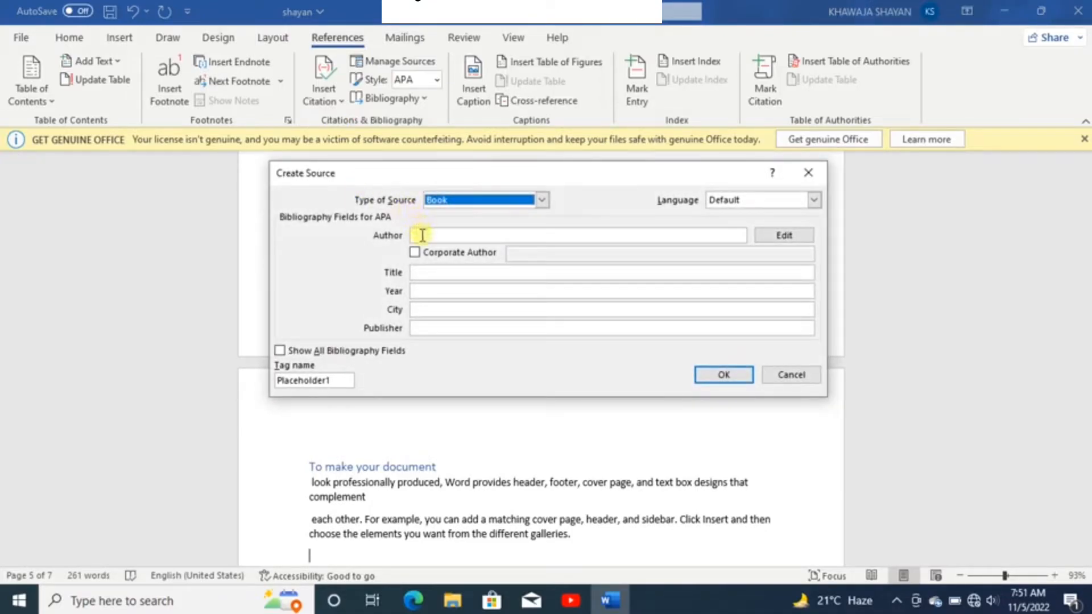
Step: Fill in the Book source with the author's name, title biology, year 2022, city pindi and a publisher, and insert its citation
left_click(422, 236)
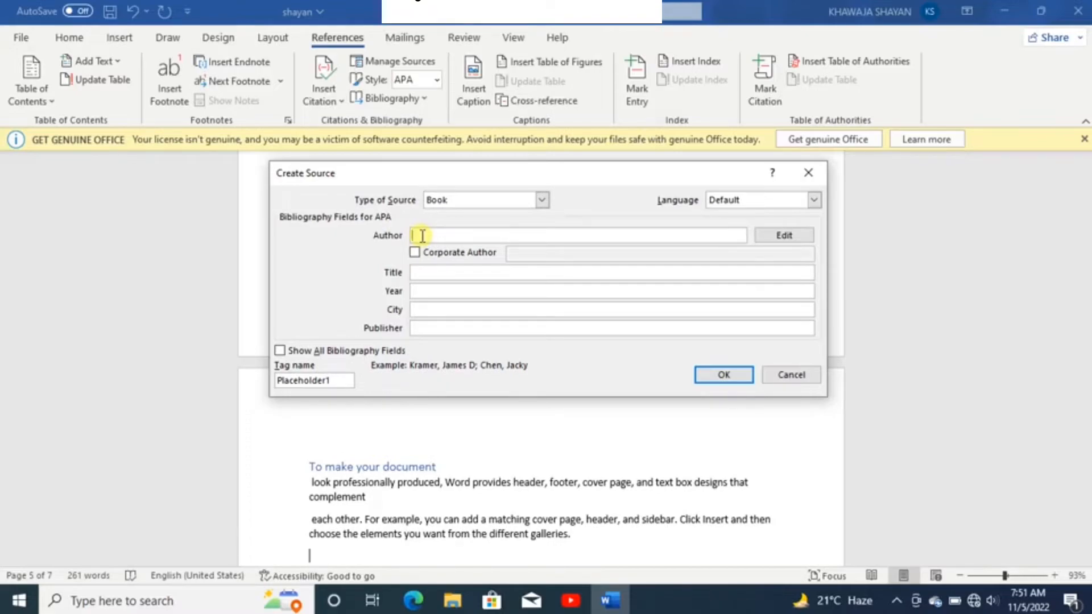
type("khawaja")
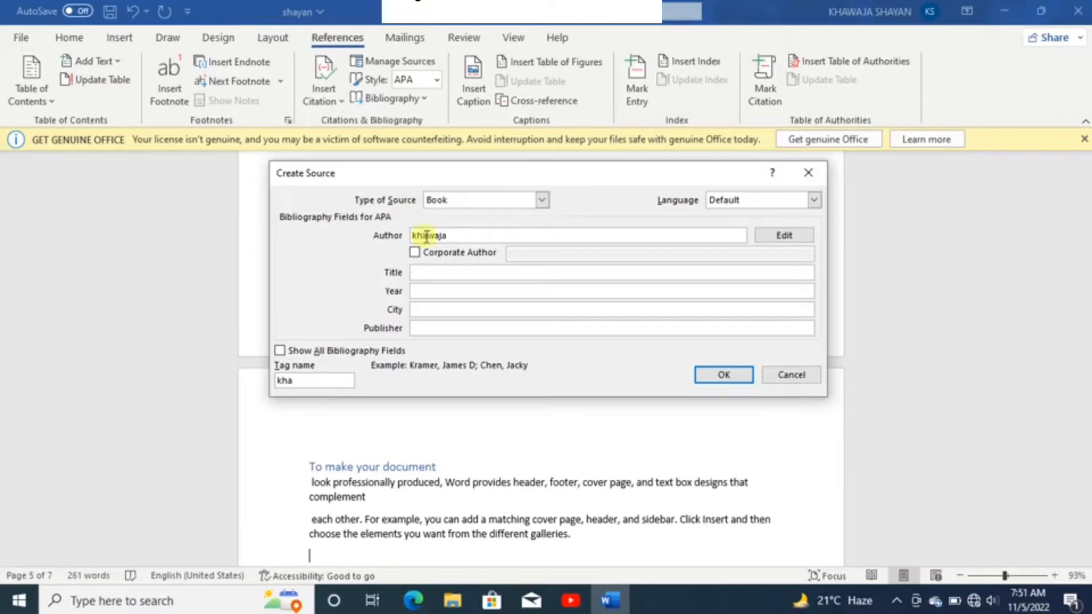
left_click(418, 272)
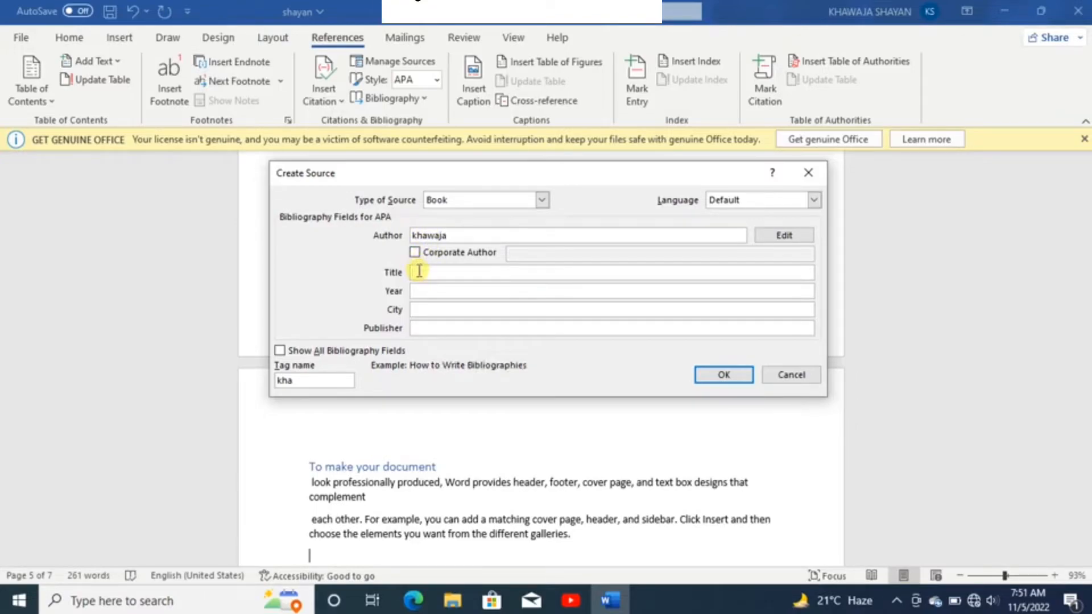
type("bo")
key("BackSpace")
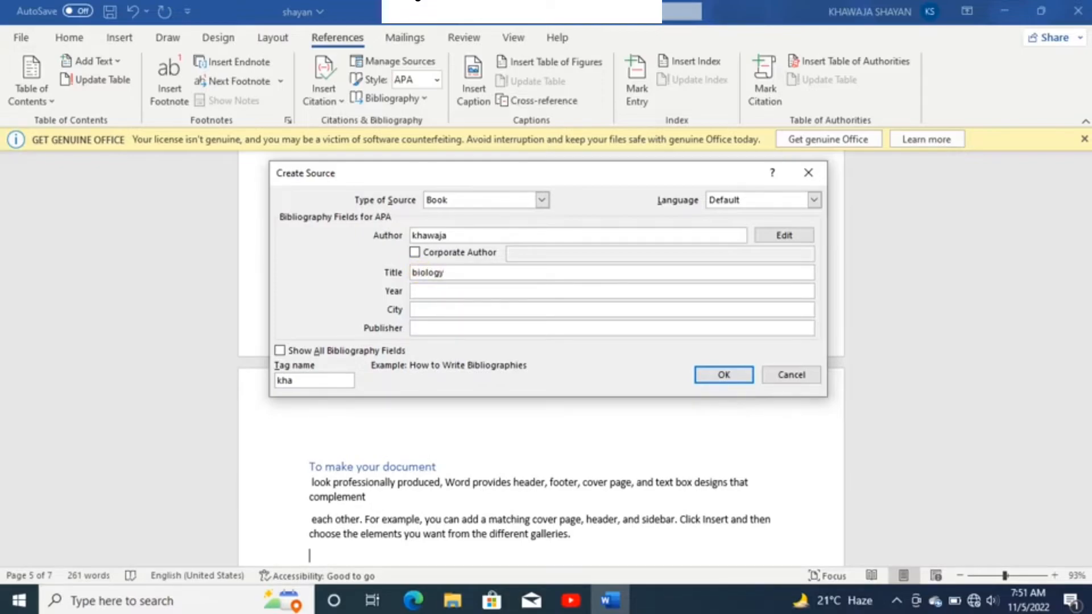
left_click(423, 289)
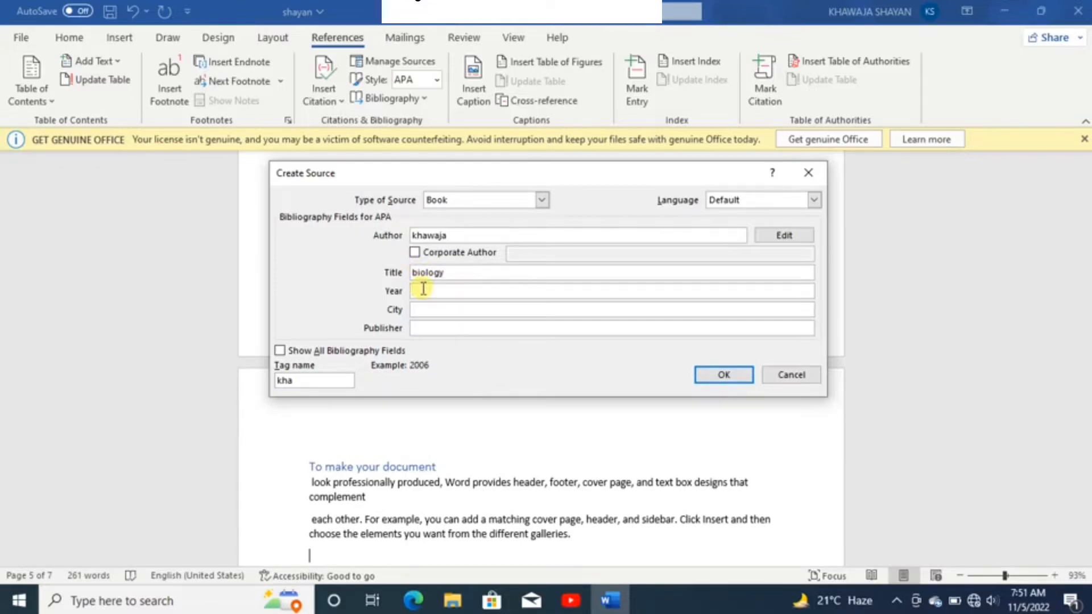
type("2022")
left_click(422, 308)
type("pindi")
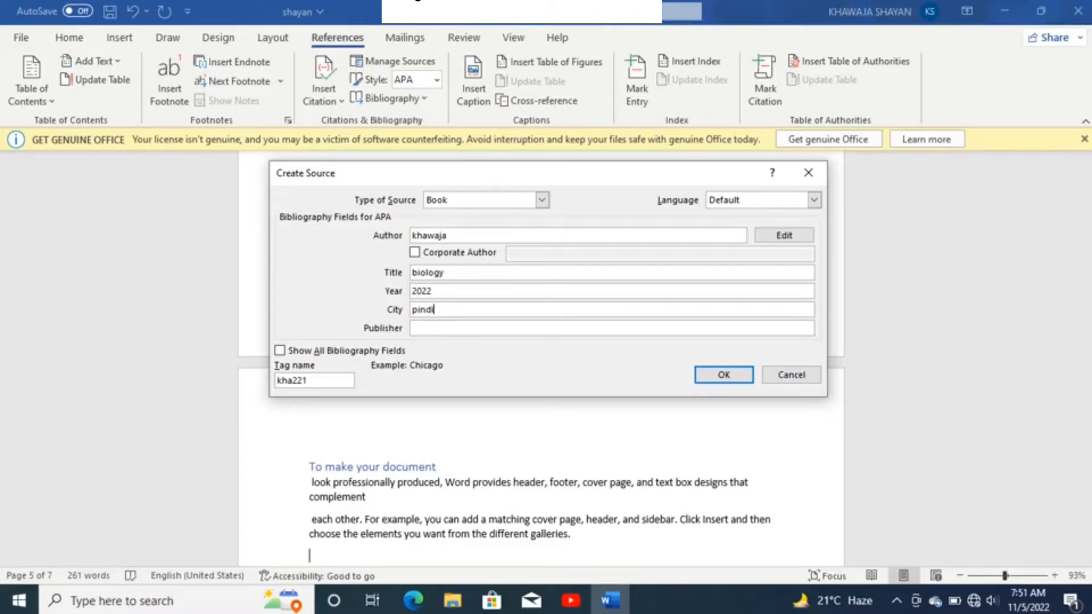
left_click(451, 330)
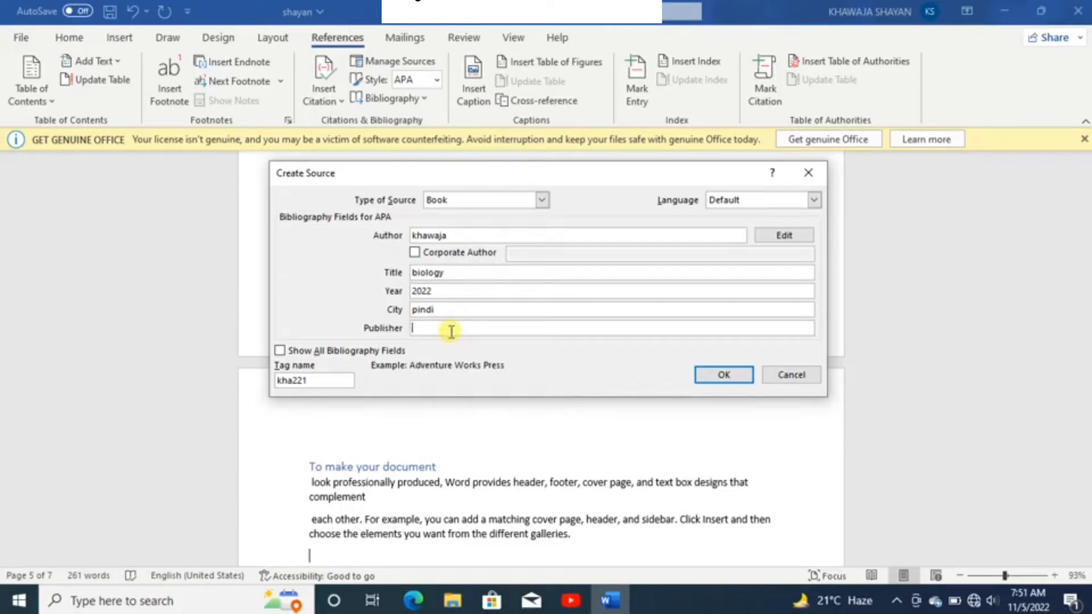
type("a")
left_click(723, 373)
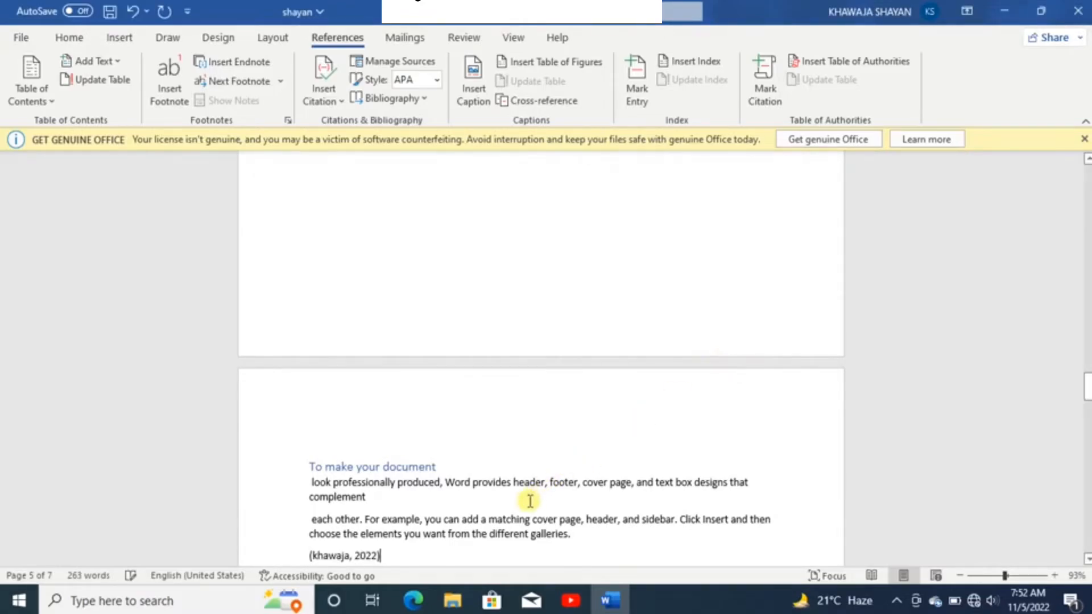
scroll(529, 501, "down", 1)
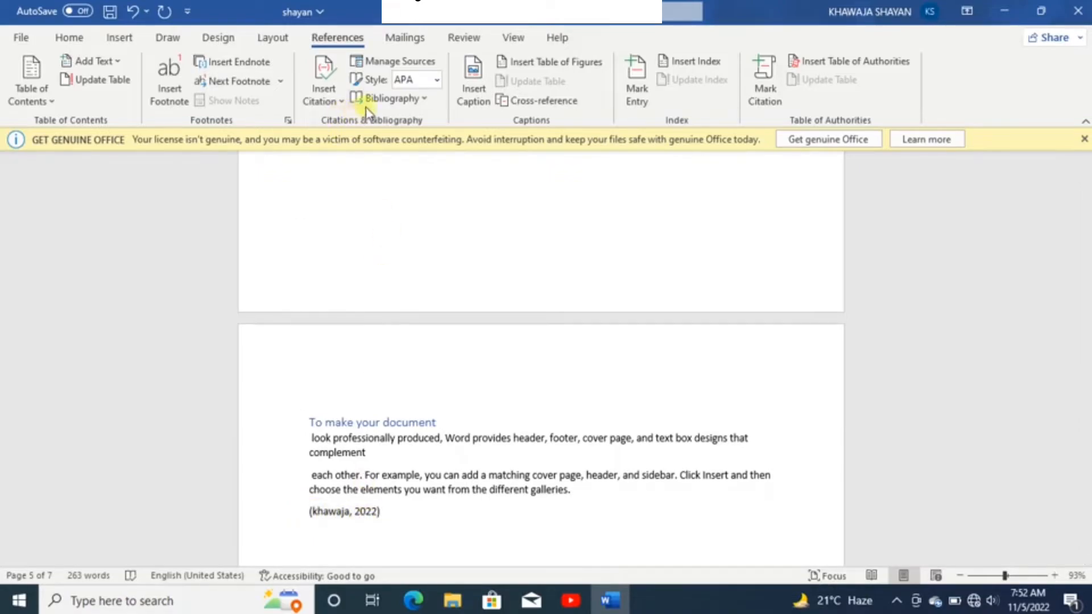
Step: Insert the built-in Bibliography below the citation at the end of the text
left_click(393, 98)
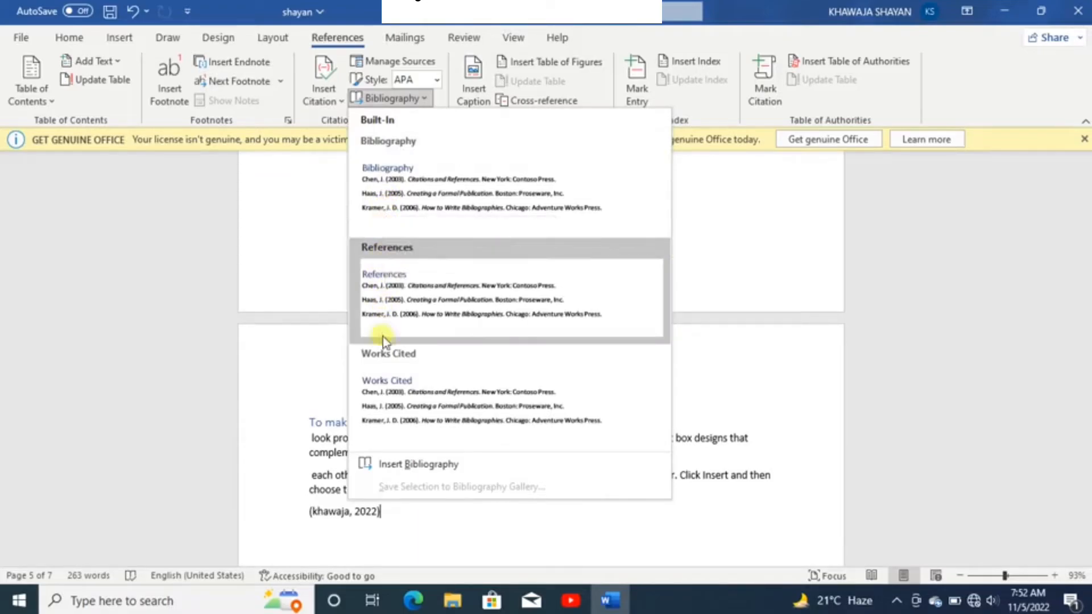
left_click(415, 208)
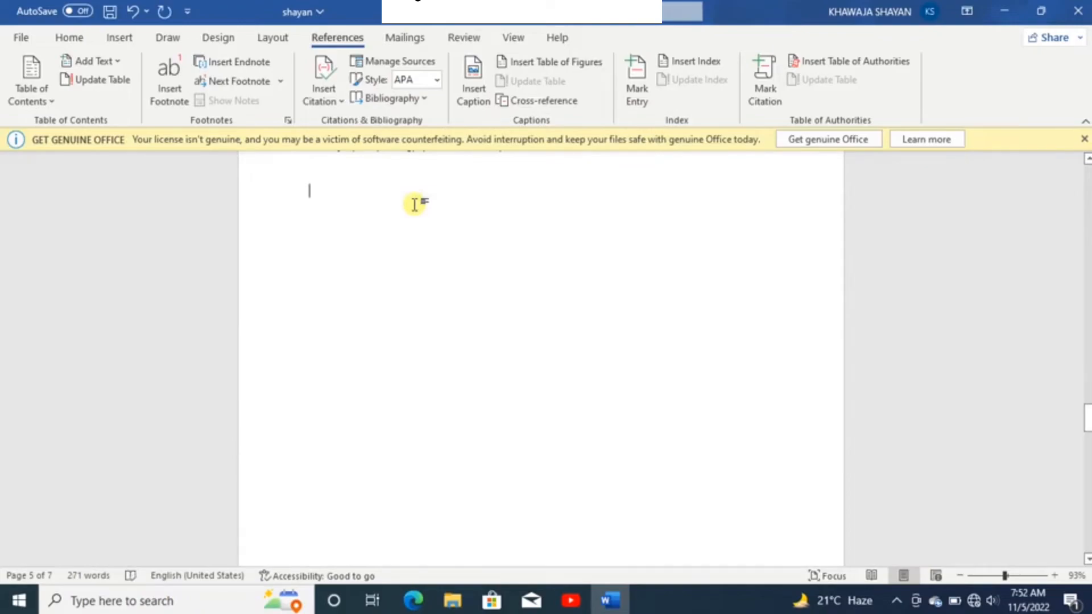
scroll(402, 254, "up", 5)
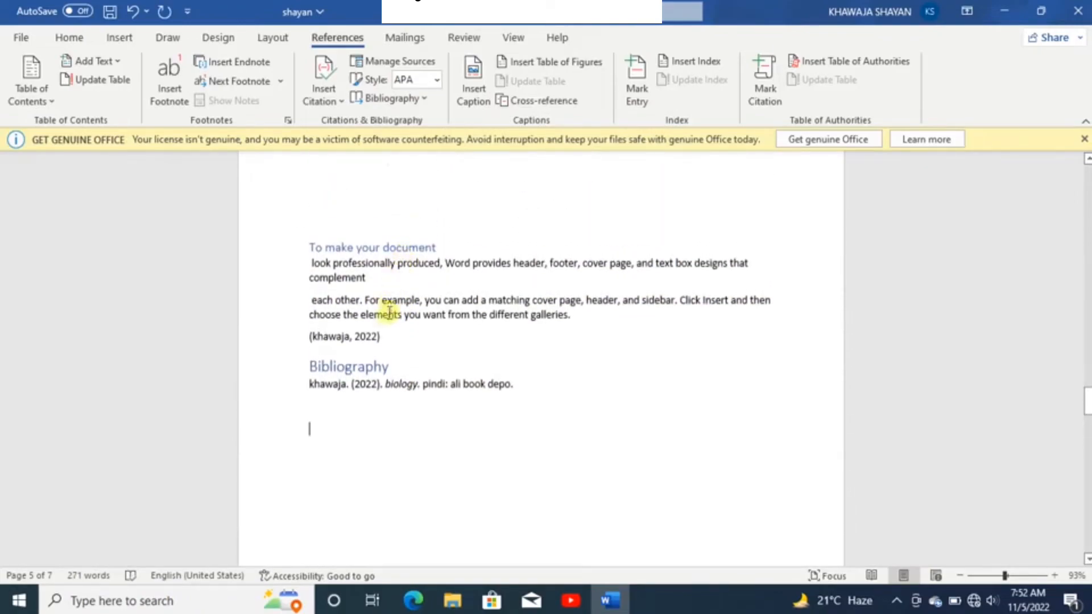
left_click(361, 384)
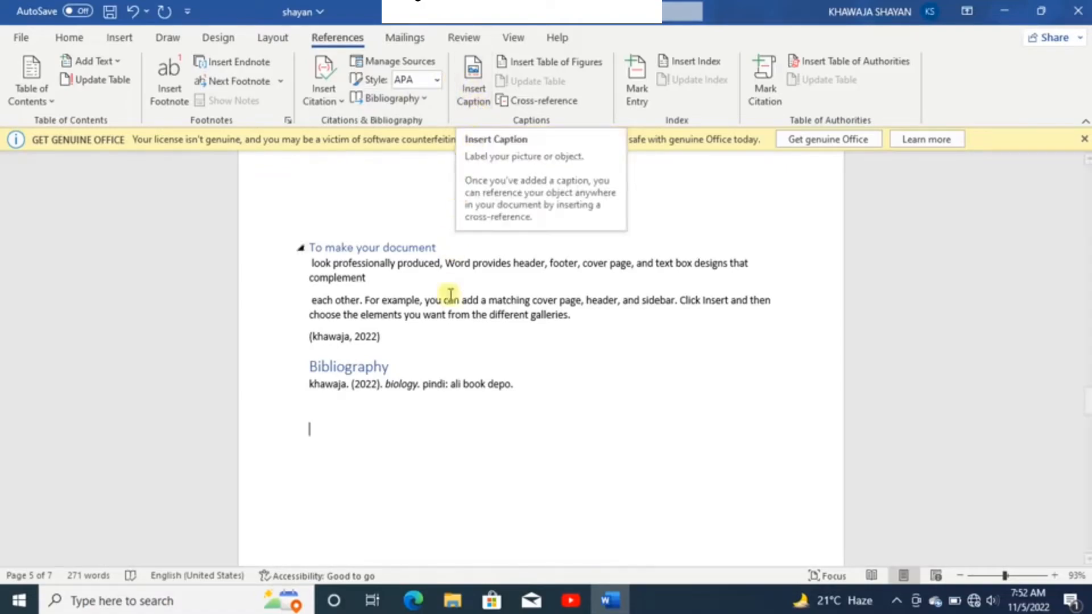
Step: Delete the entire contents of the document to leave a blank page
scroll(378, 449, "down", 1)
scroll(378, 449, "down", 4)
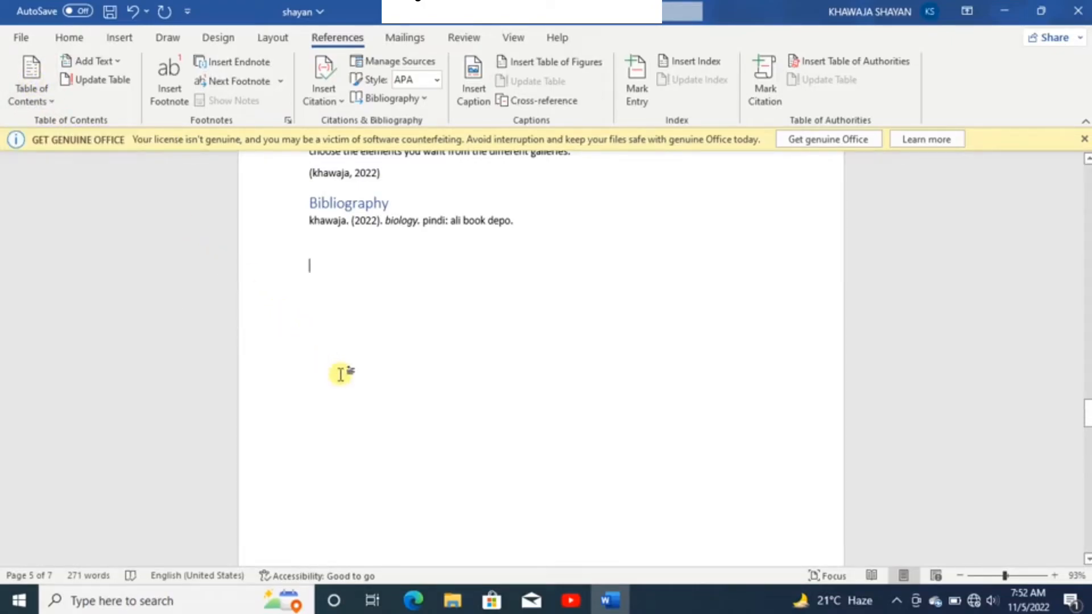
key("ctrl+a")
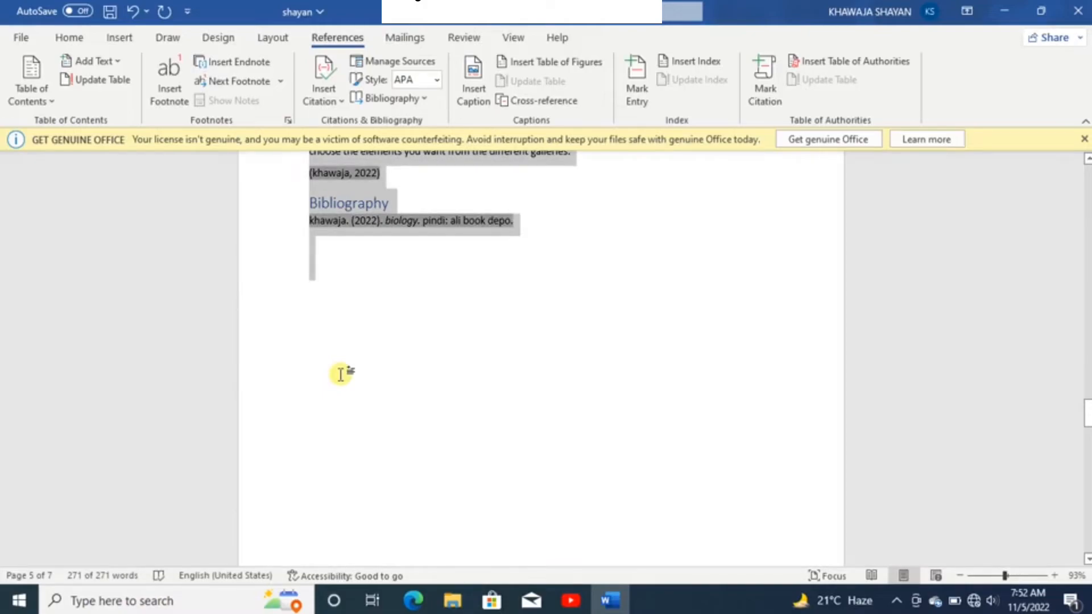
key("Delete")
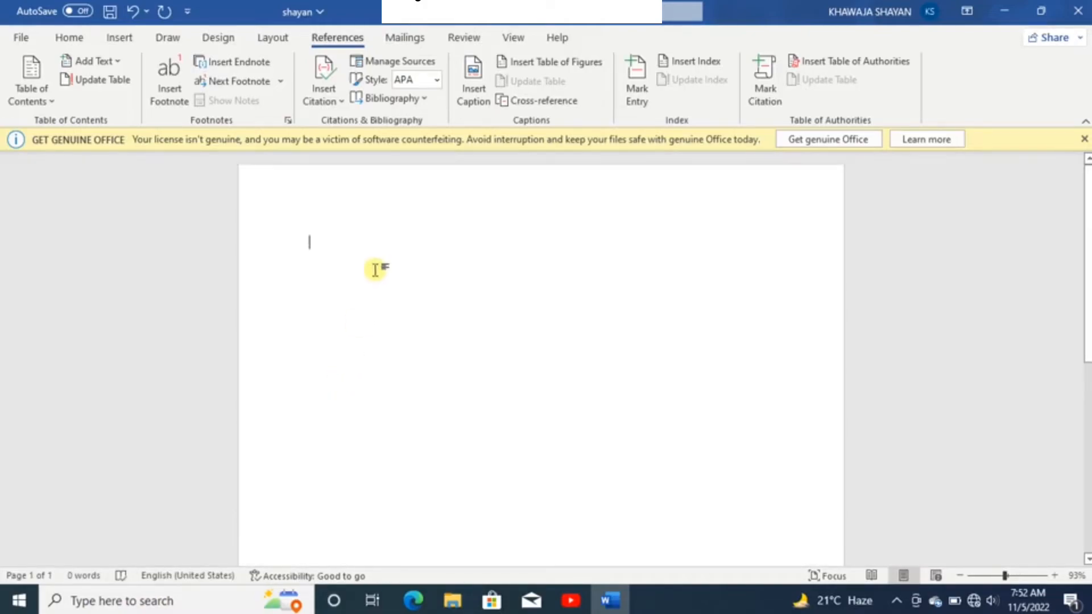
Step: Draw a rectangle shape about 4.06" wide and 3" high near the beginning of the blank page
left_click(119, 39)
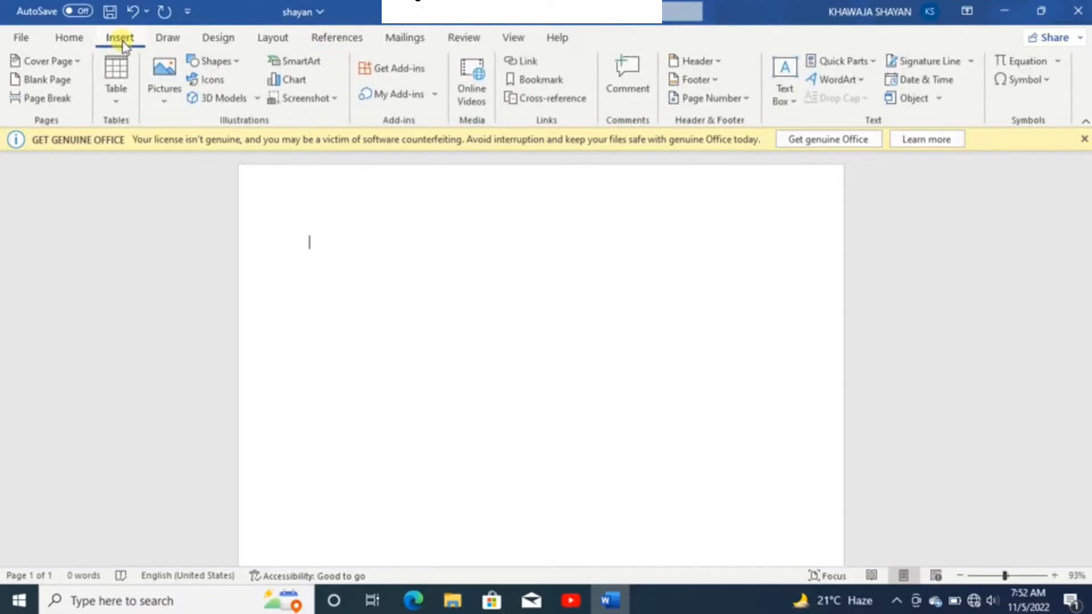
left_click(196, 61)
left_click(236, 104)
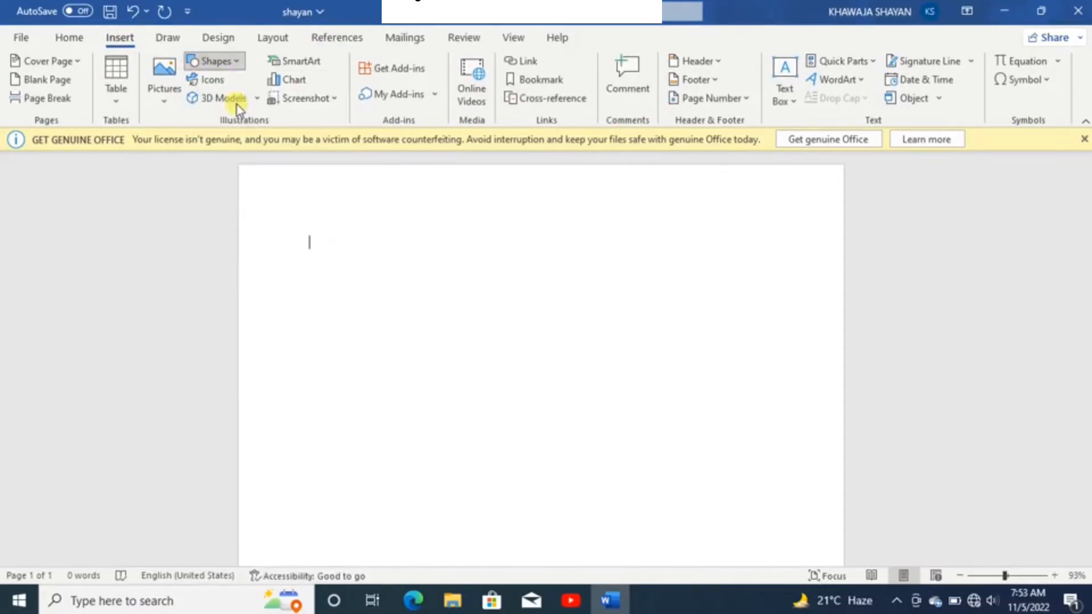
mouse_move(336, 252)
left_mouse_down()
mouse_move(465, 404)
mouse_move(627, 467)
left_mouse_up()
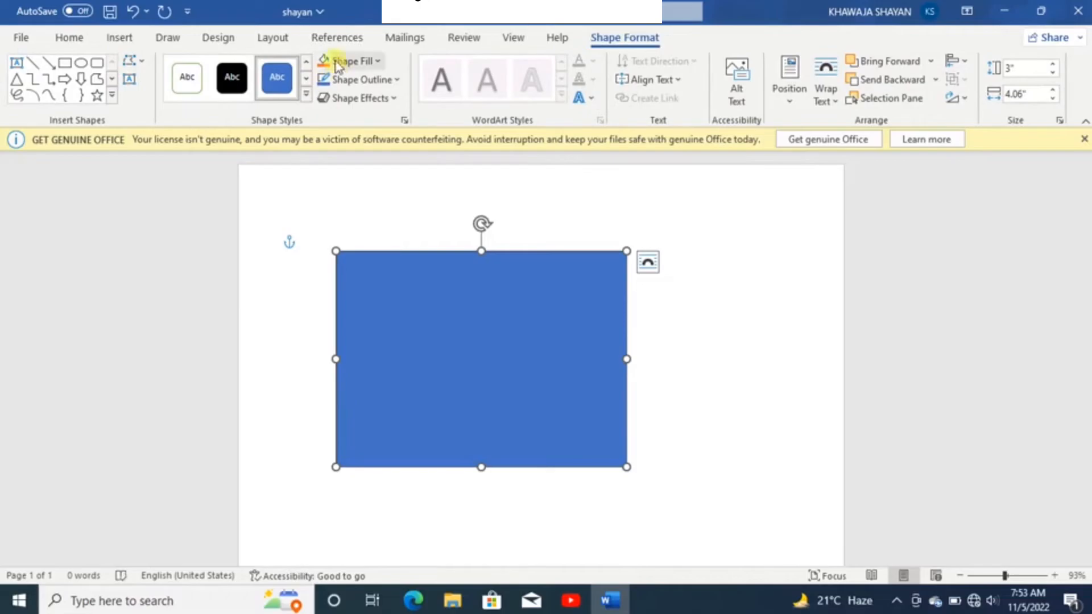
Step: Add a caption with the Figure label below the rectangle
left_click(339, 38)
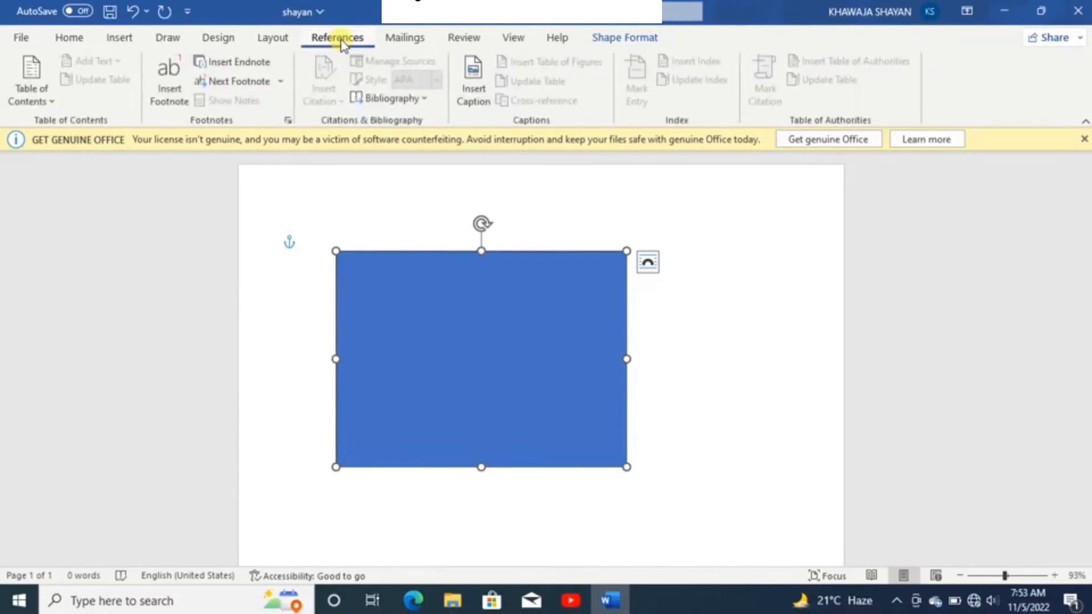
left_click(466, 87)
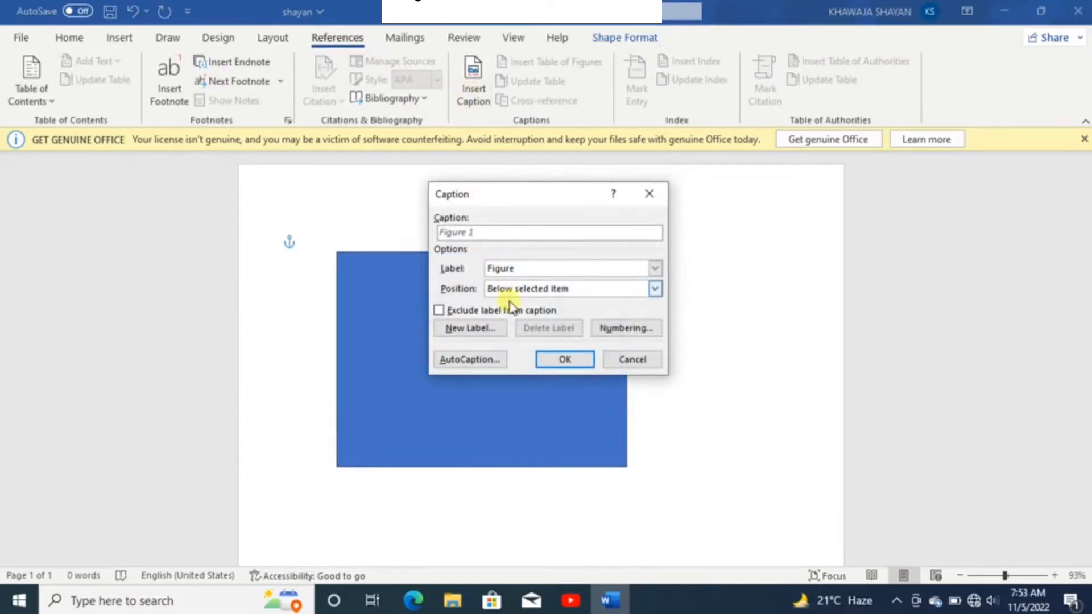
left_click(552, 358)
Step: Add blank paragraphs after the captioned rectangle to continue onto a second page
scroll(547, 433, "down", 8)
double_click(478, 436)
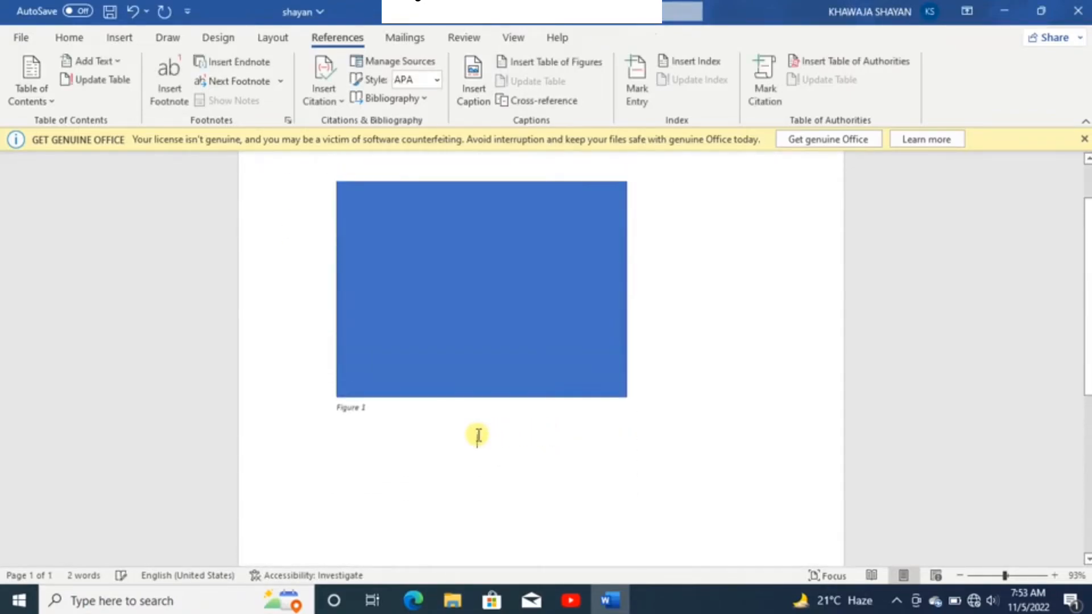
key("Return")
key("Return")
key("Return")
key("Return")
key("Return")
key("Return")
key("Return")
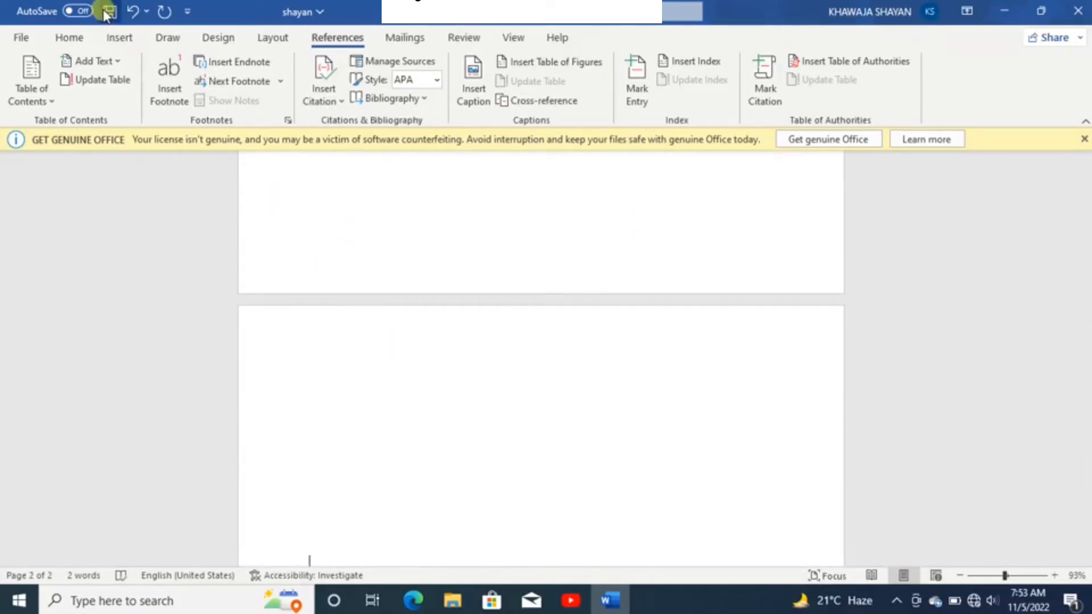
Step: Draw an ellipse about 4.85" wide and 2.6" high on the second page
left_click(116, 37)
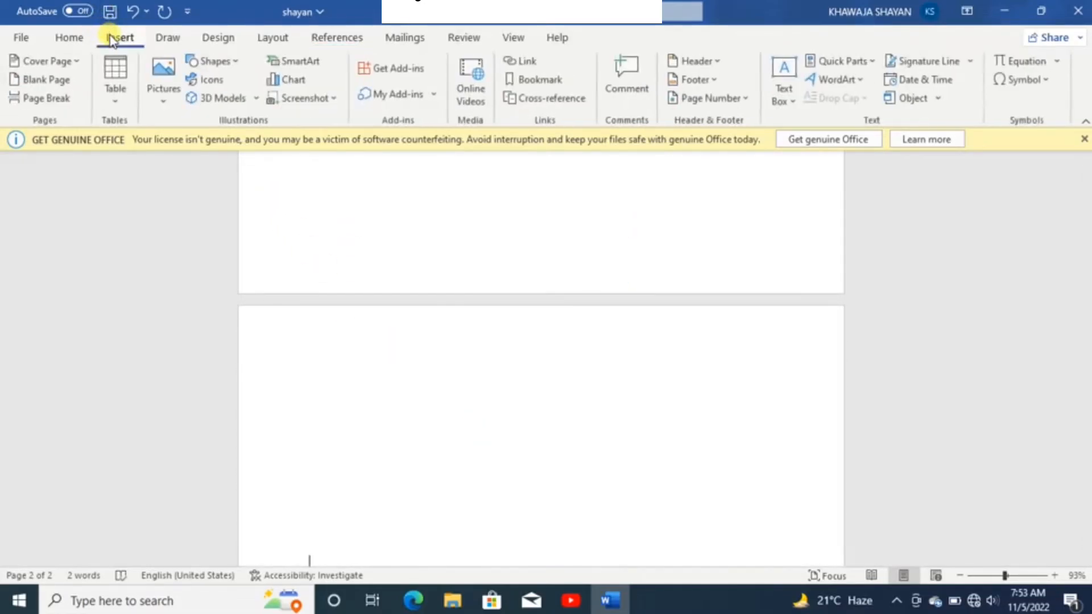
left_click(211, 61)
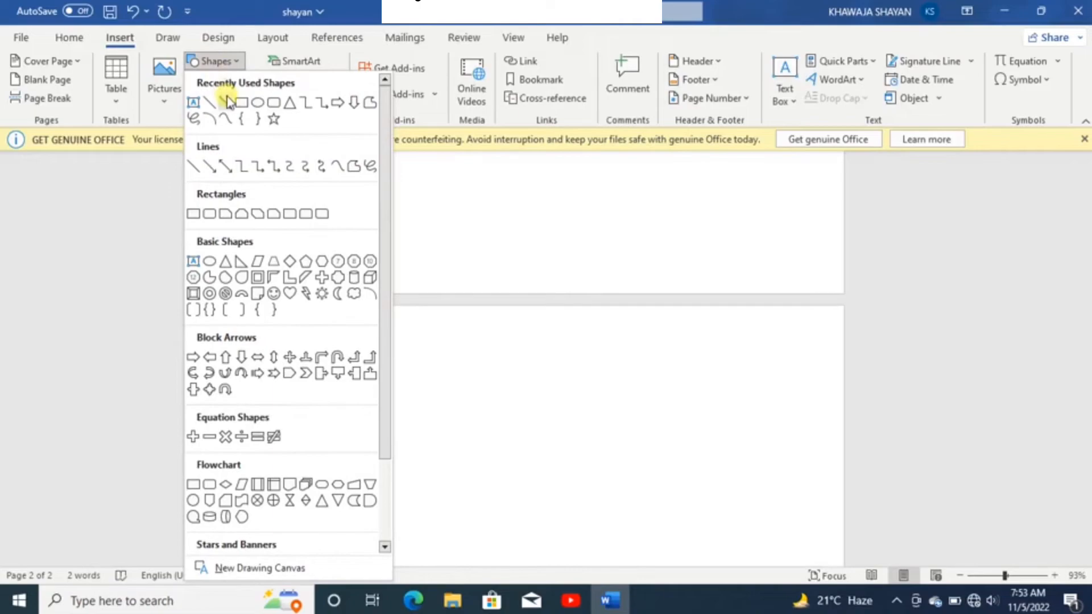
left_click(256, 103)
left_click_drag(334, 420, 681, 605)
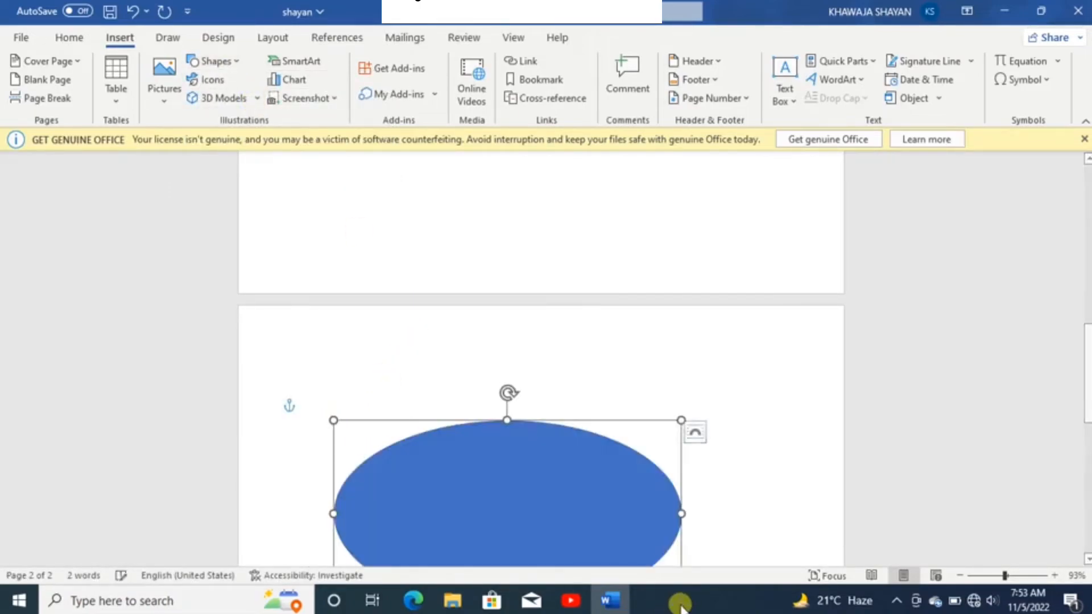
scroll(622, 461, "down", 8)
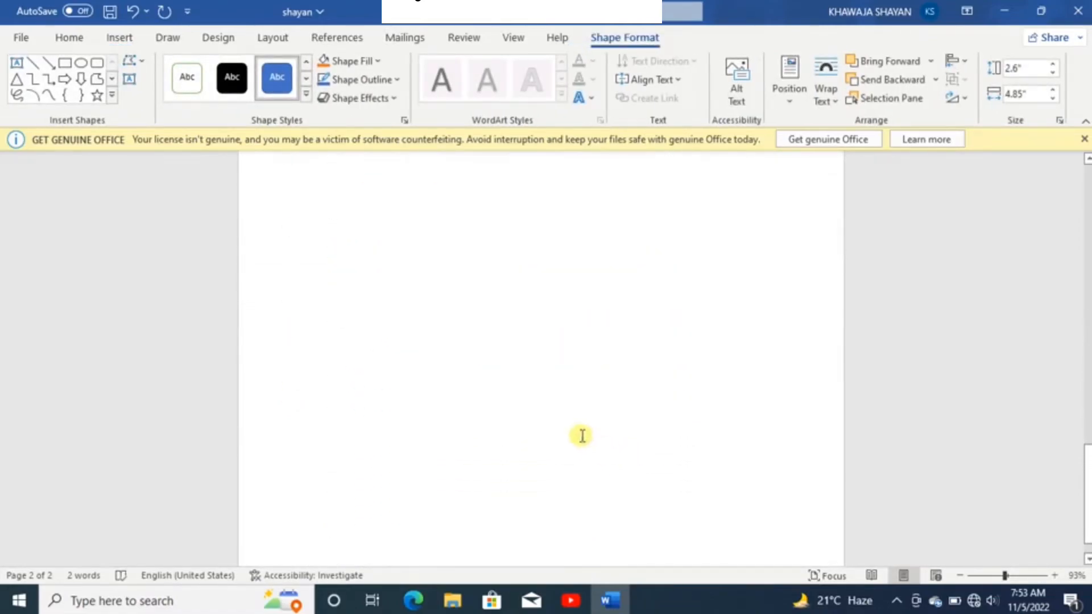
scroll(550, 412, "up", 6)
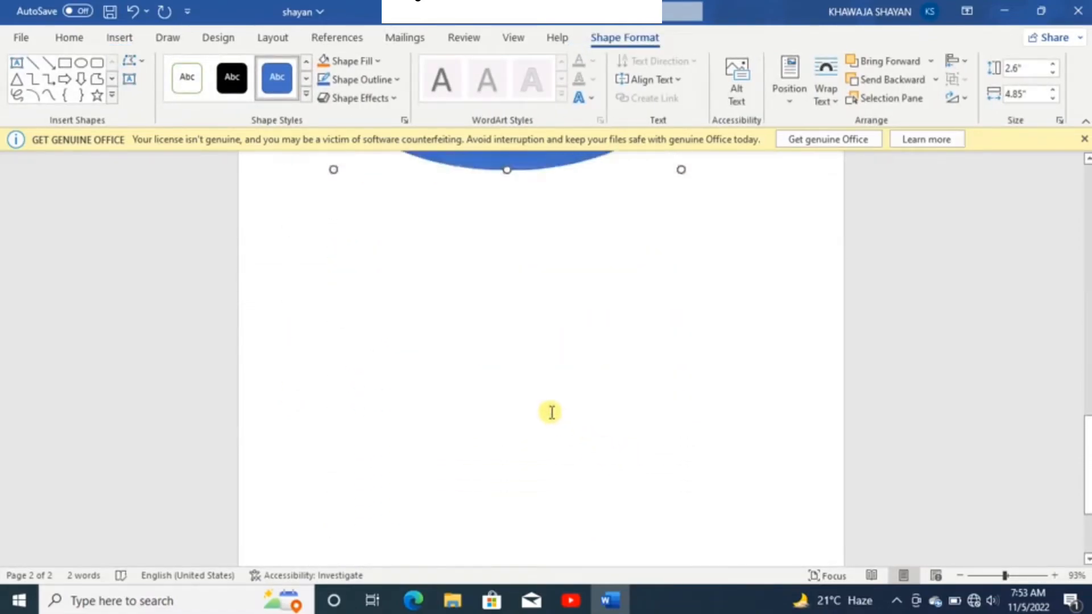
Step: Add a caption with the Figure label below the ellipse and return to the document text
left_click(339, 41)
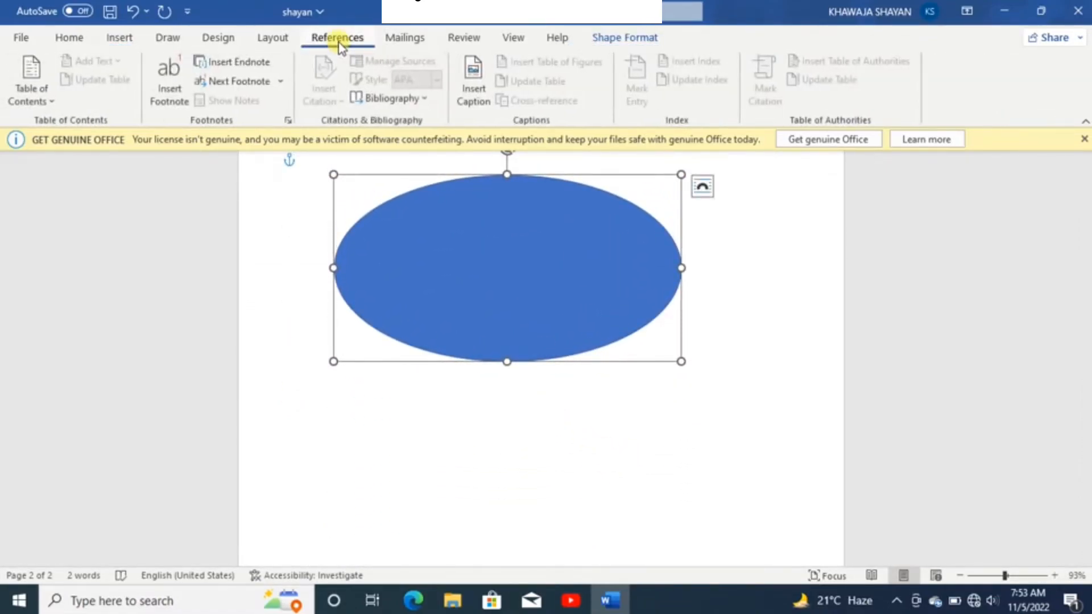
left_click(475, 85)
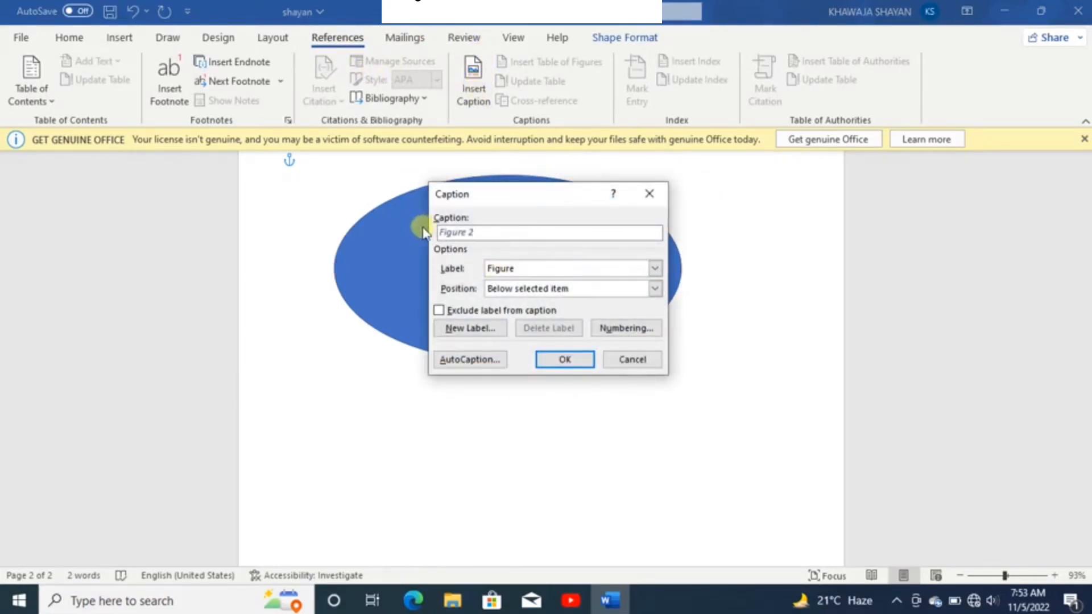
left_click(566, 356)
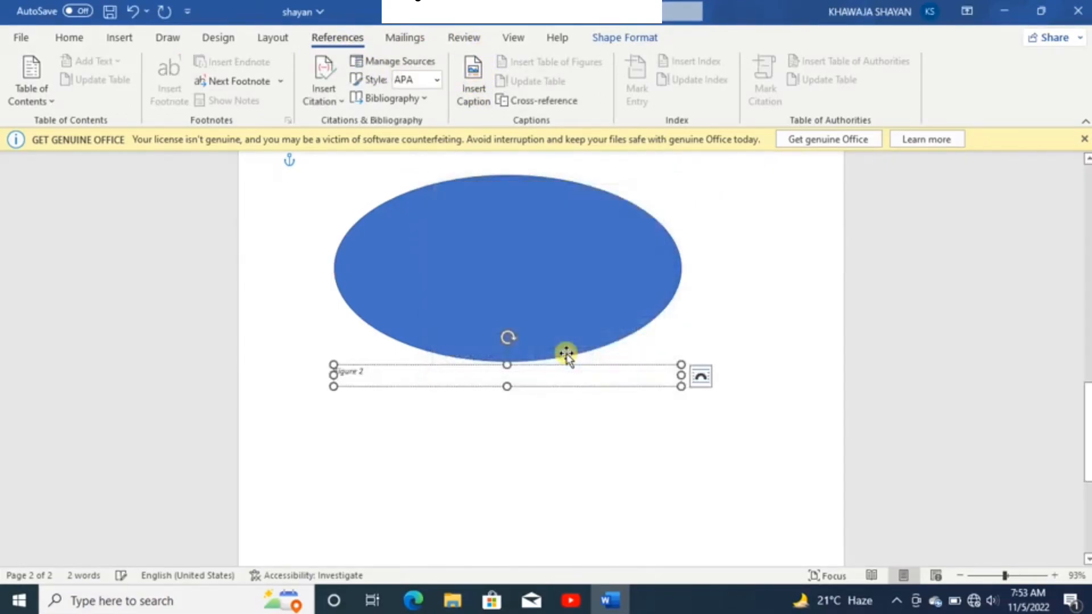
left_click(385, 439)
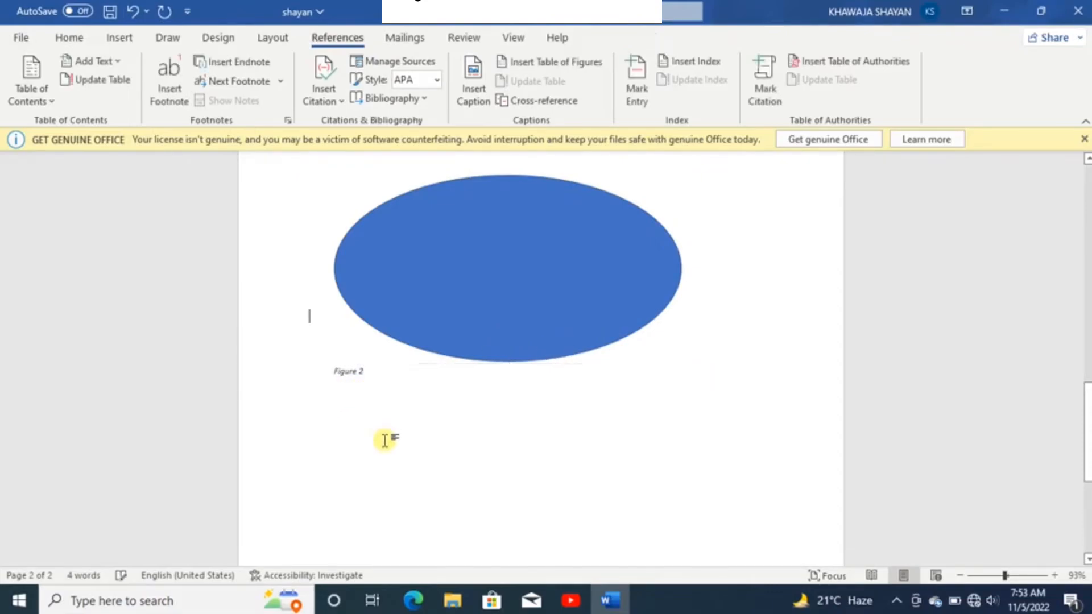
scroll(386, 508, "down", 5)
double_click(385, 508)
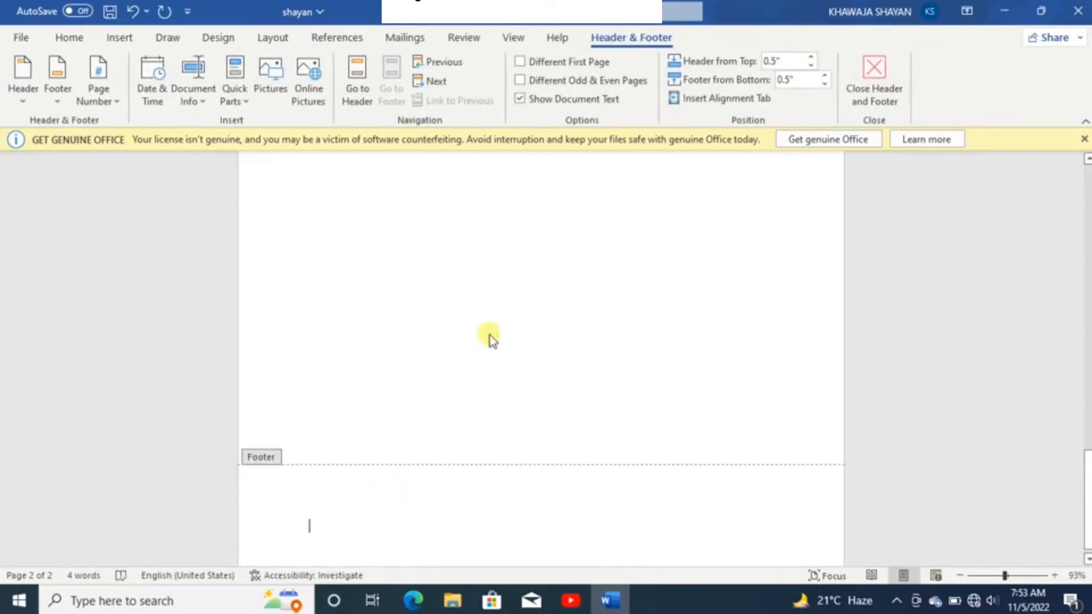
double_click(460, 365)
key("ctrl+z")
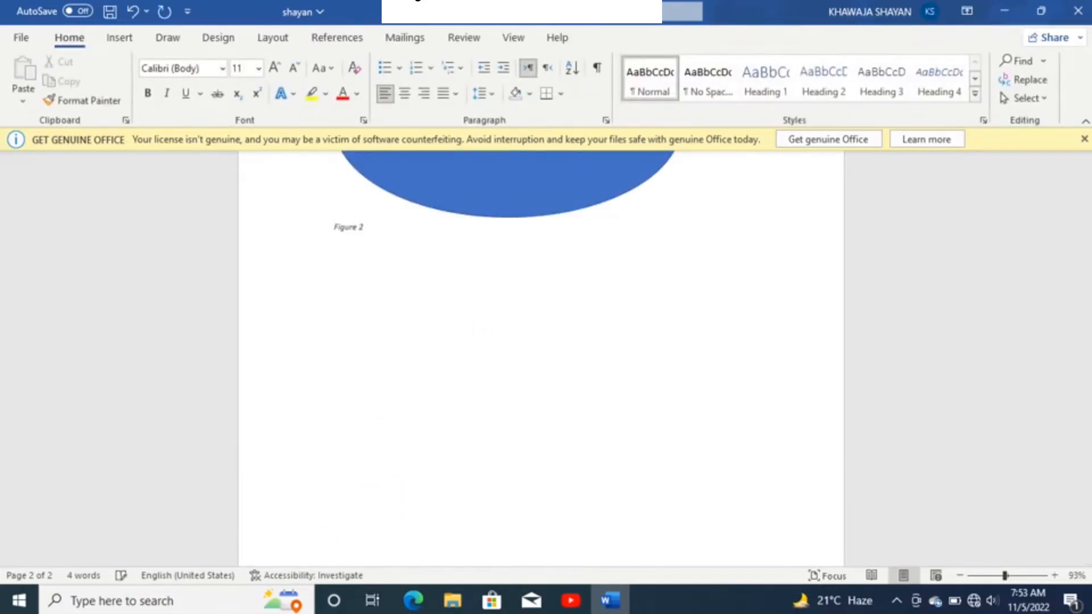
Step: Add blank paragraphs after the ellipse's caption to continue onto a third page
key("Return")
key("Return")
key("Return")
key("Return")
key("Return")
key("Return")
key("Return")
key("Return")
key("Return")
key("Return")
key("Return")
key("Return")
key("Return")
key("Return")
key("Return")
key("Return")
key("Return")
key("Return")
key("Return")
key("Return")
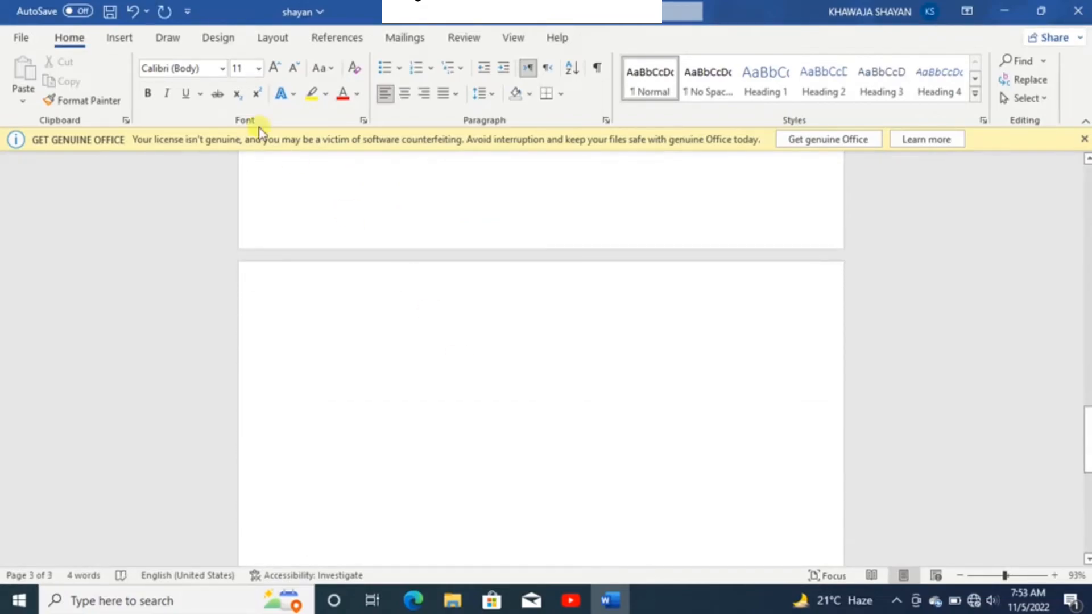
Step: Insert a table of figures for the Figure captions on the third page, keeping the default template format and dotted leader
left_click(335, 38)
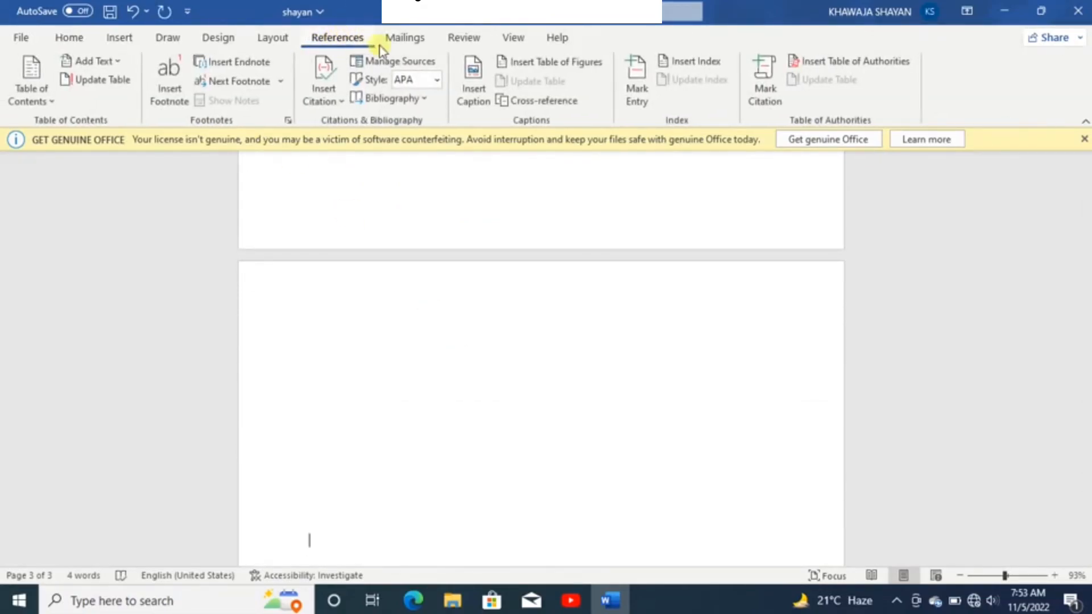
left_click(528, 60)
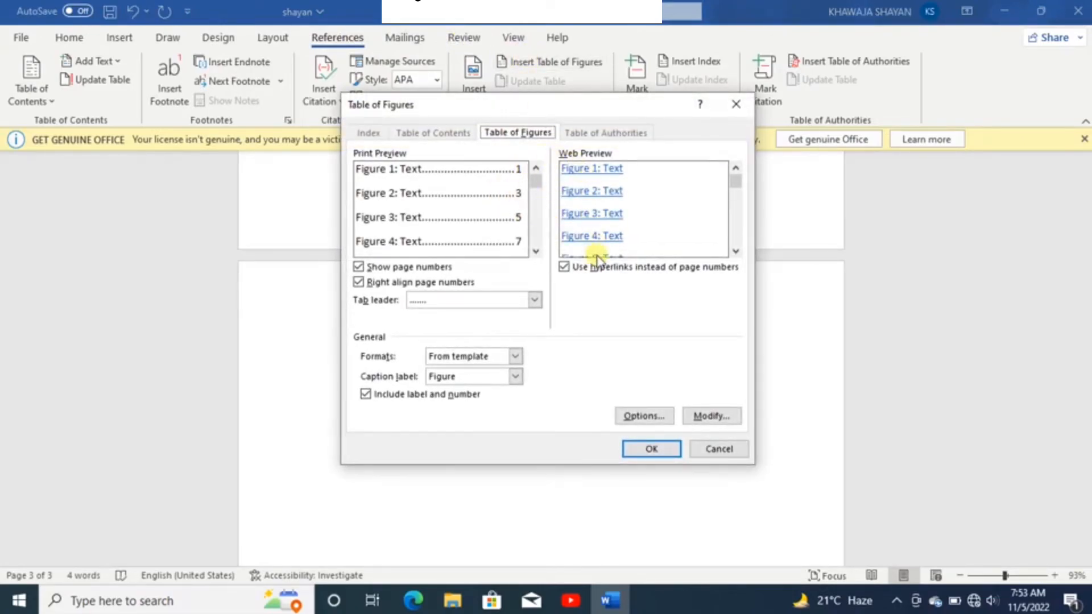
left_click(648, 448)
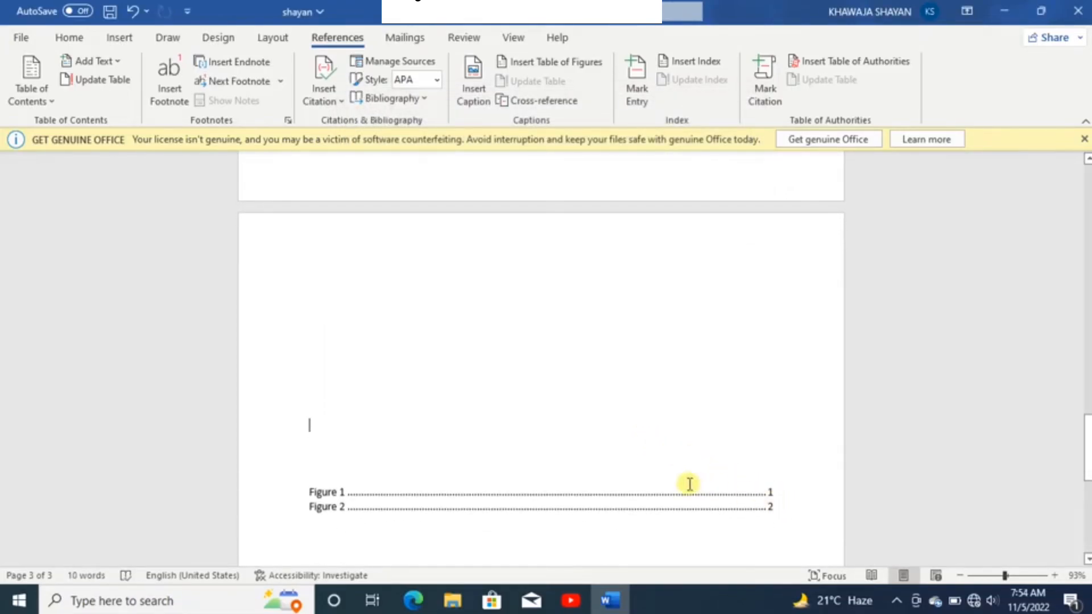
Step: Follow the Figure 1 entry in the table of figures to its caption, and view the captioned ellipse on the second page
left_click(356, 496, "ctrl")
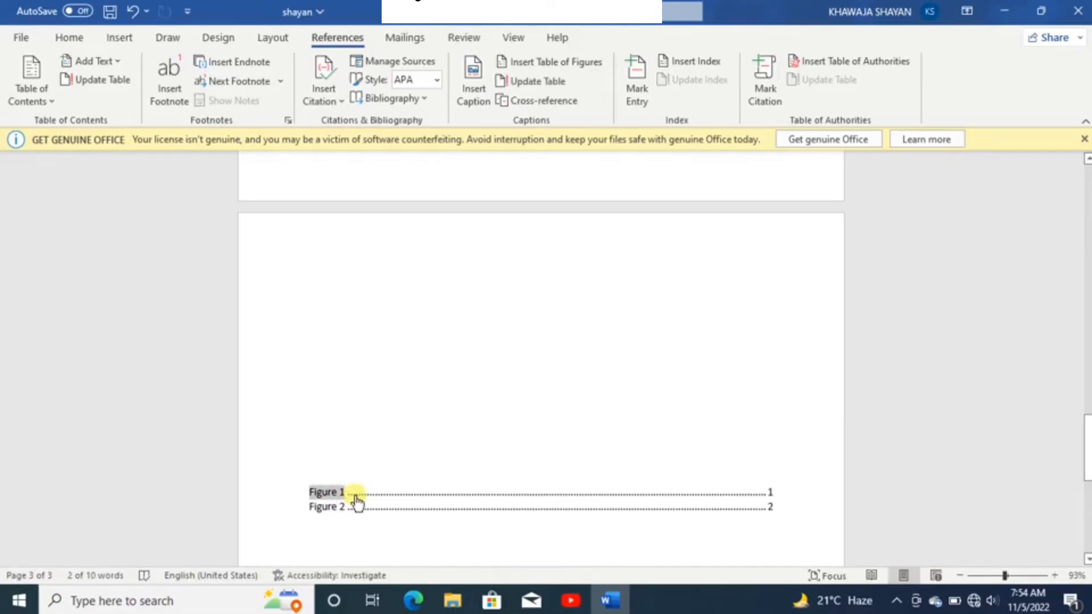
left_click_drag(512, 307, 426, 510)
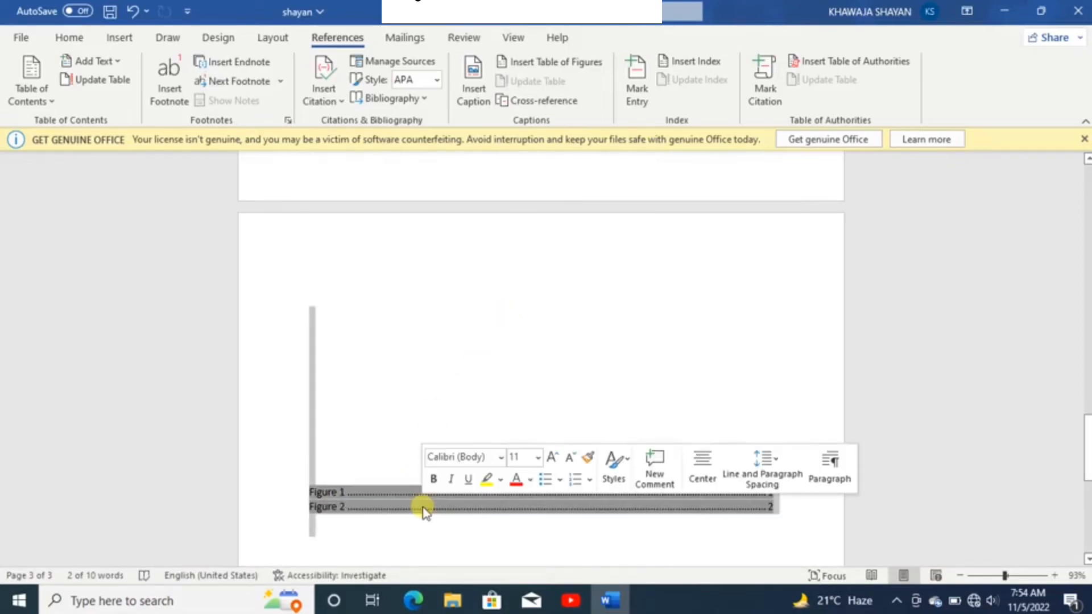
left_click(466, 456)
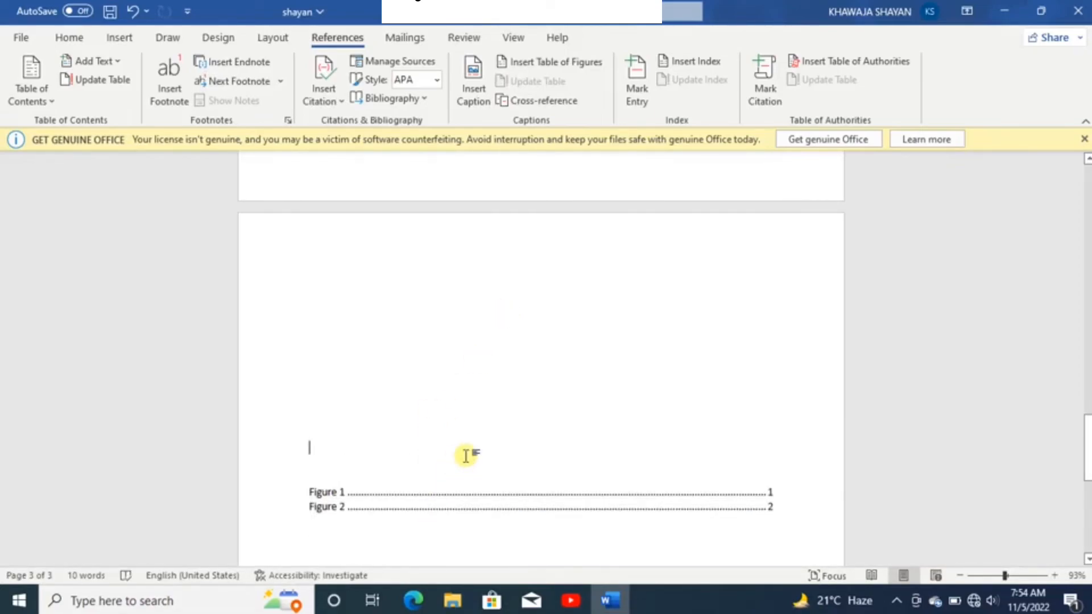
left_click(466, 493, "ctrl")
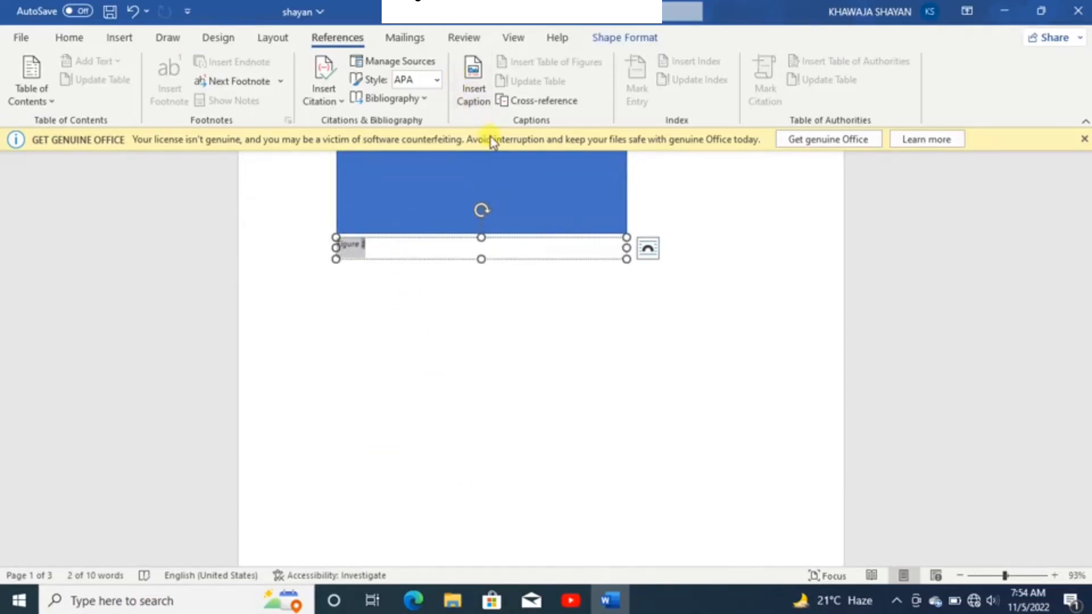
scroll(489, 364, "down", 10)
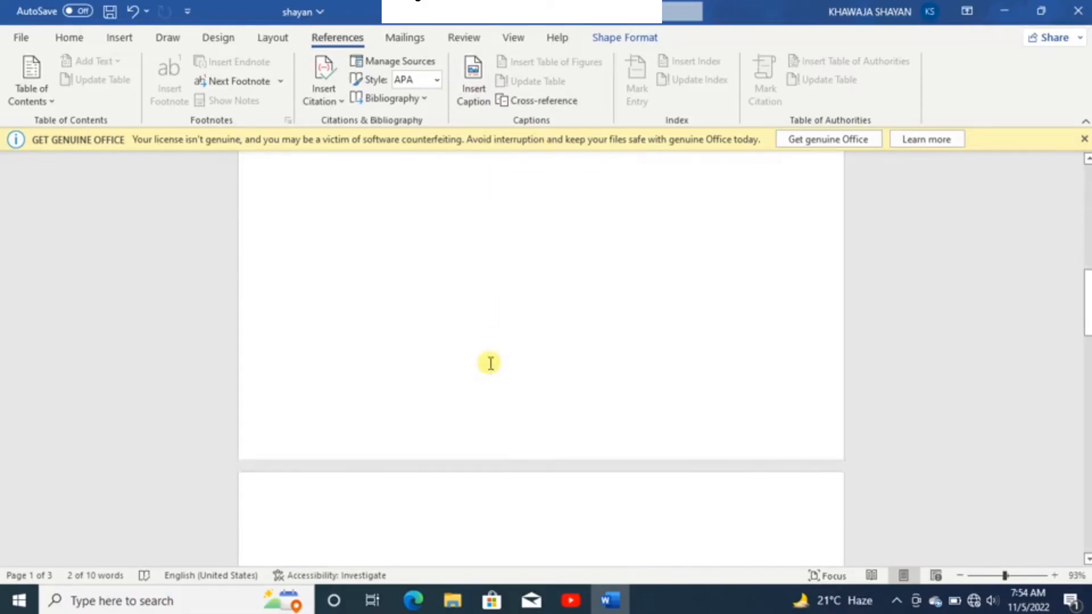
scroll(490, 363, "down", 2)
left_click(439, 433)
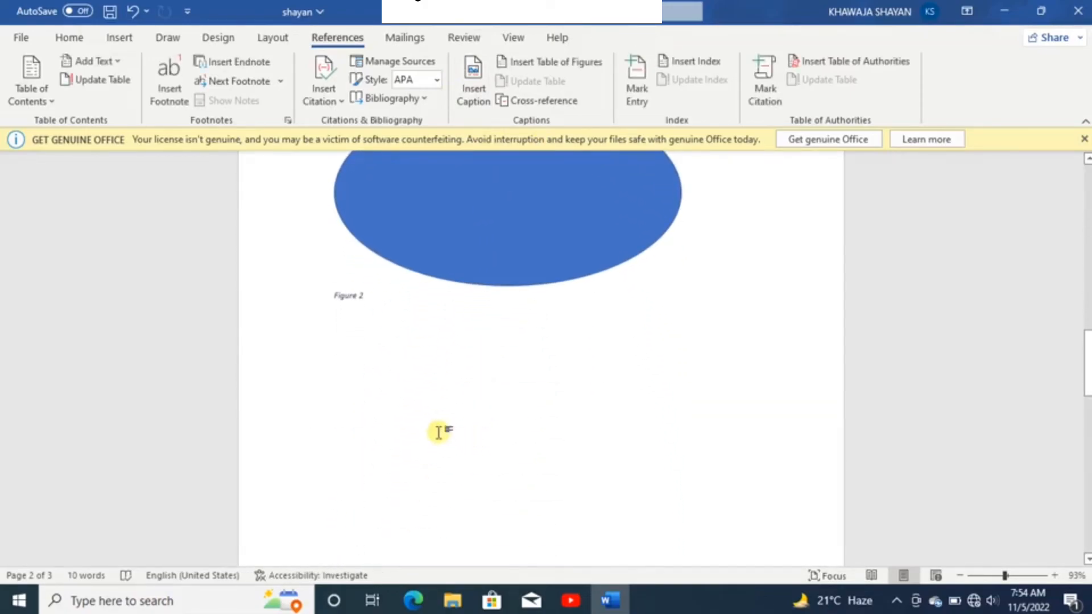
Step: Examine the cross-reference options, including the available reference types and the Heading type's settings, and leave without inserting a reference
left_click(523, 102)
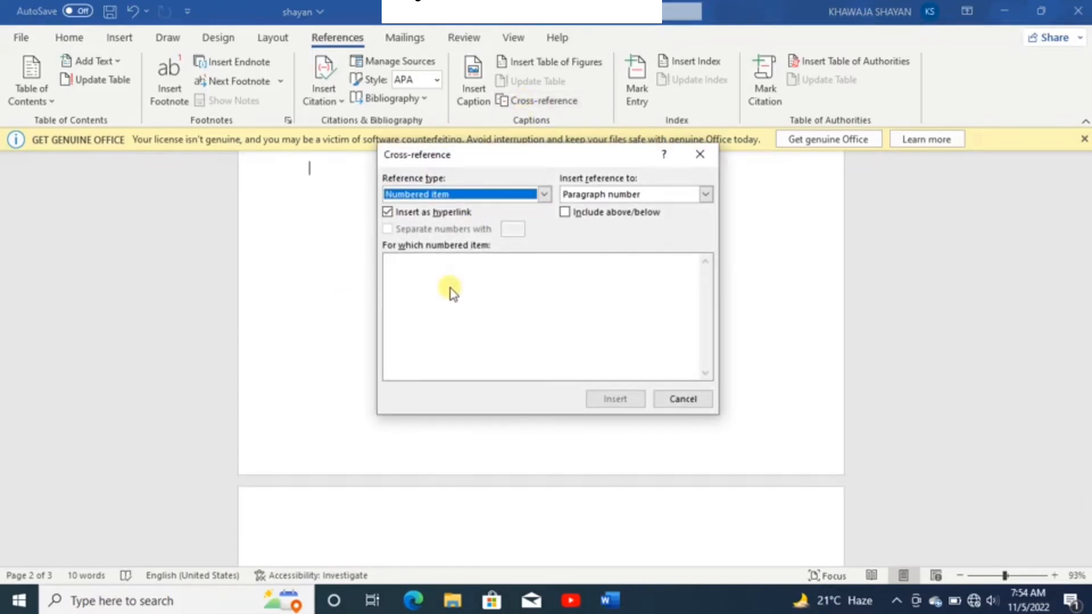
left_click(540, 193)
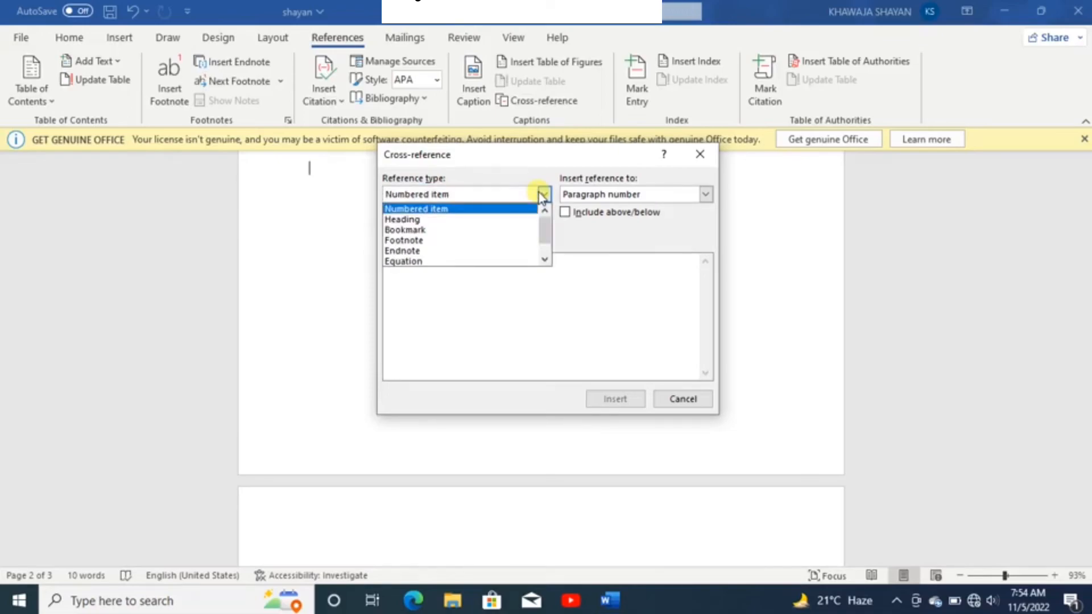
left_click(481, 220)
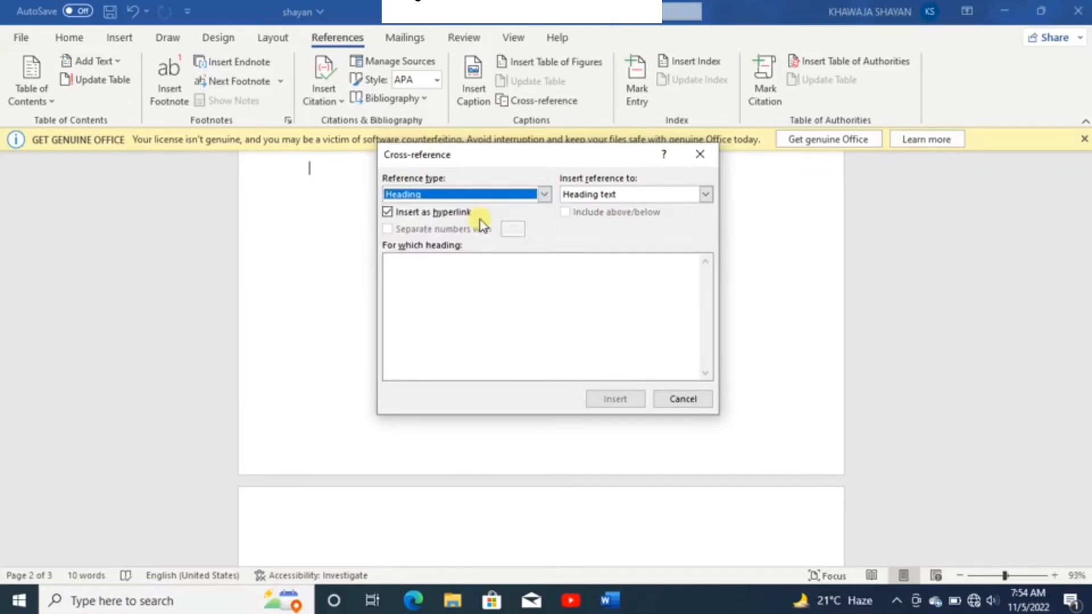
left_click(704, 194)
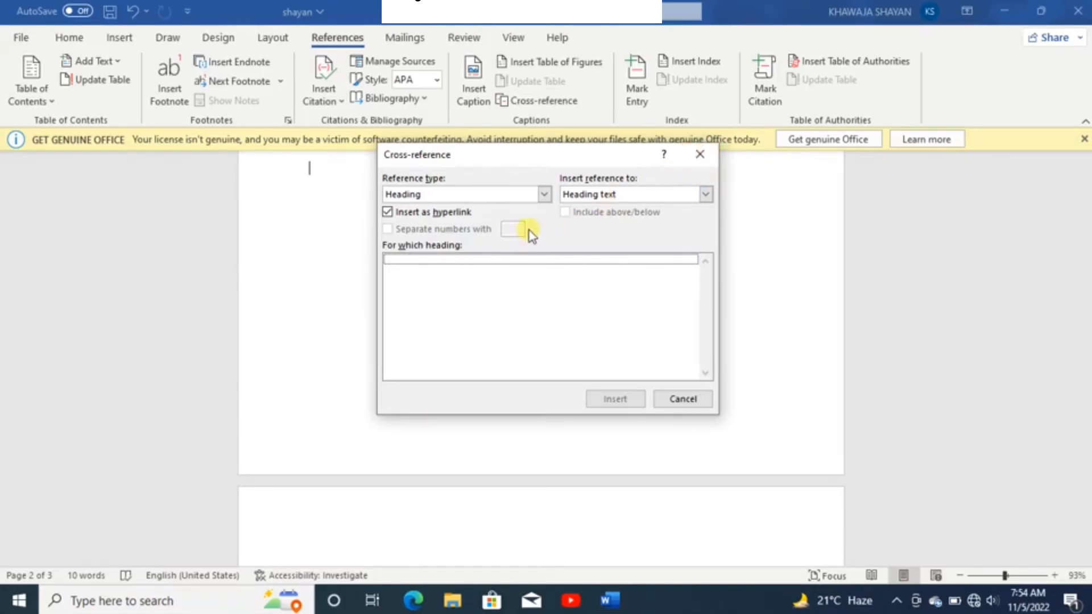
left_click(544, 195)
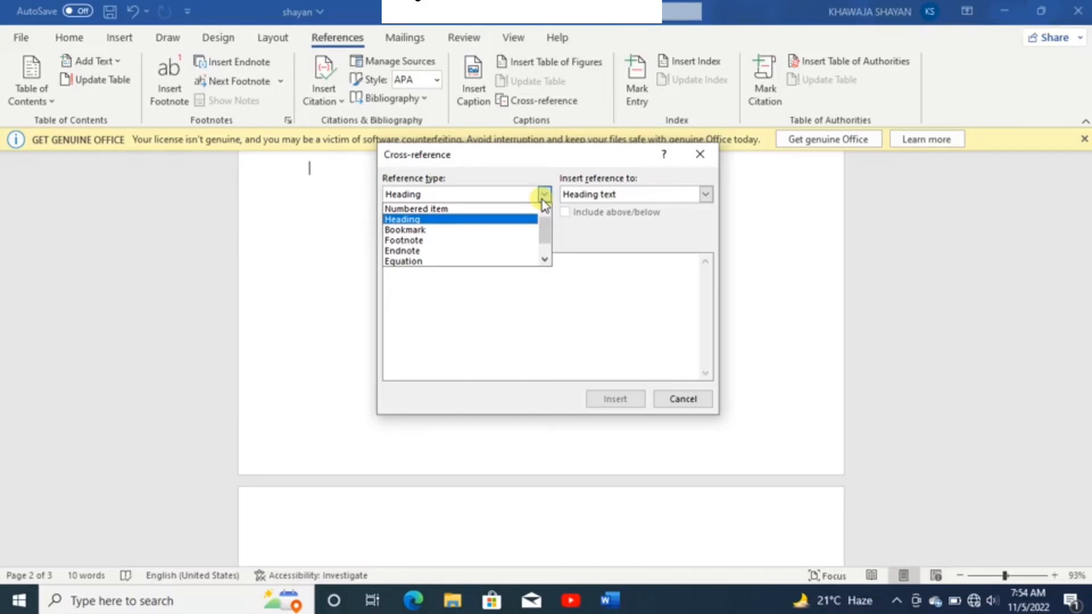
left_click(699, 158)
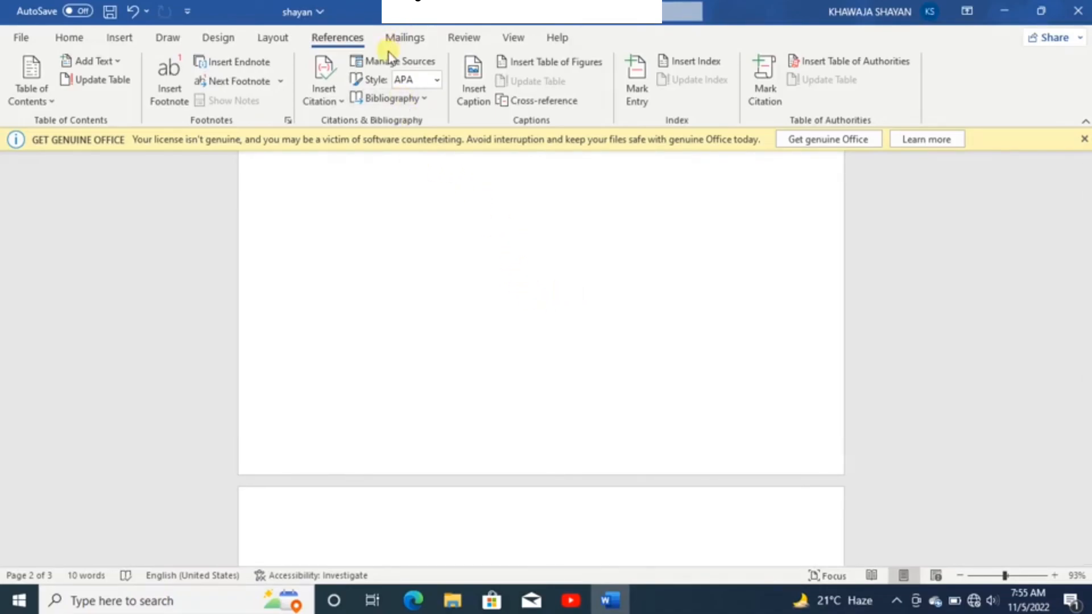
Step: Bring up the mailing commands for envelopes, labels and mail merge
left_click(403, 39)
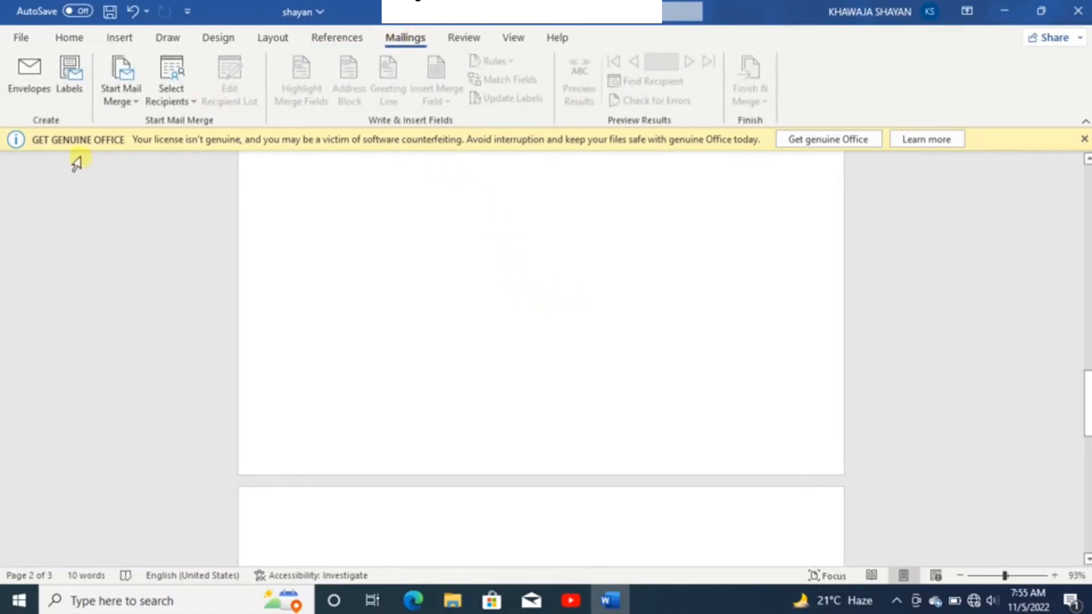